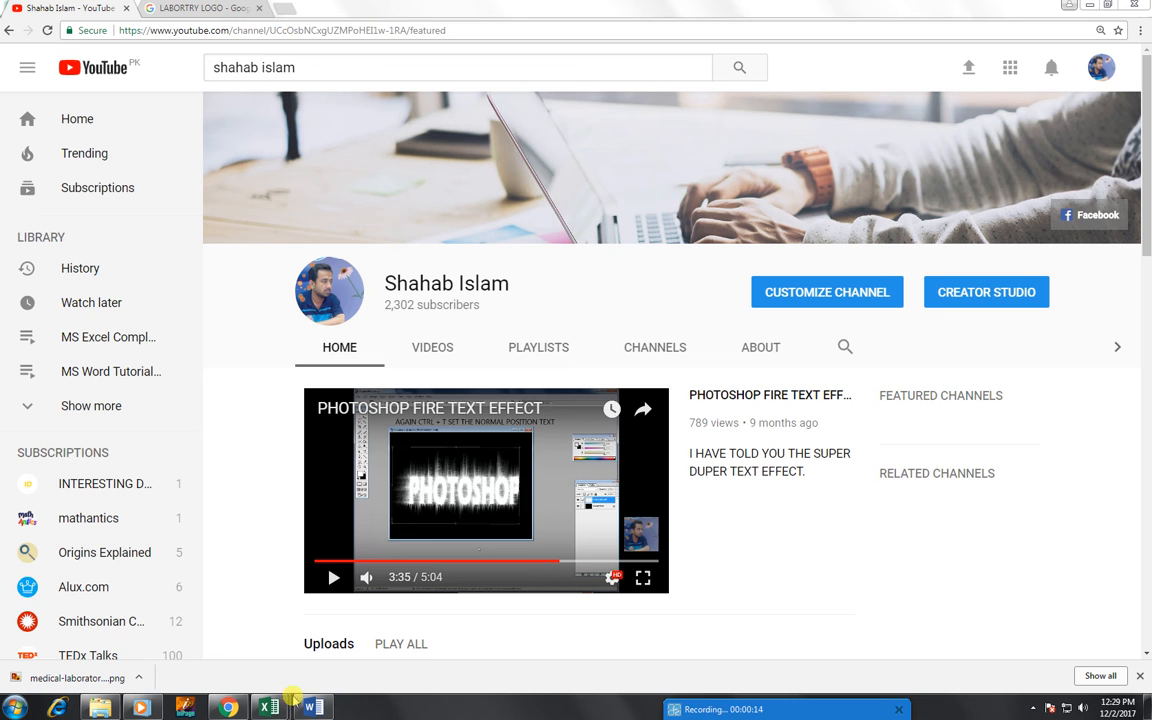
Switch to the blank Excel workbook Book2 and merge cells A1 to J3 across, row by row.
{"action": "mouse_move", "coordinate": [271, 707]}
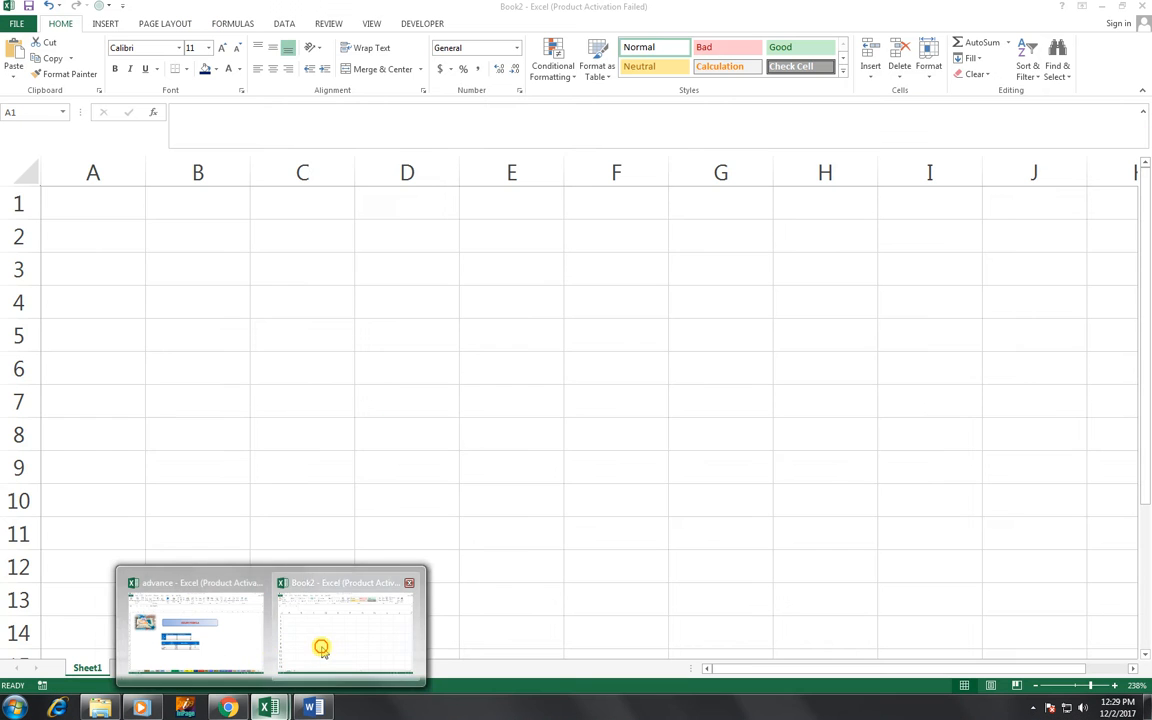
{"action": "left_click", "coordinate": [340, 630]}
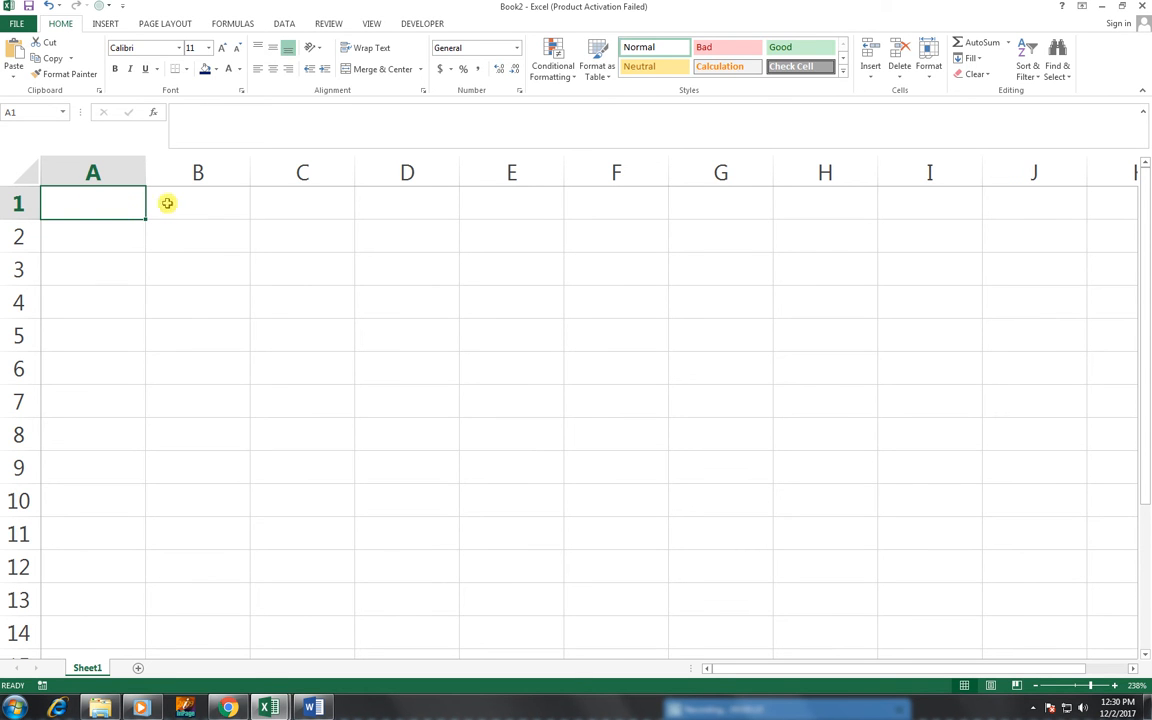
{"action": "mouse_move", "coordinate": [110, 203]}
{"action": "left_mouse_down"}
{"action": "mouse_move", "coordinate": [663, 211]}
{"action": "mouse_move", "coordinate": [923, 239]}
{"action": "mouse_move", "coordinate": [1004, 266]}
{"action": "left_mouse_up"}
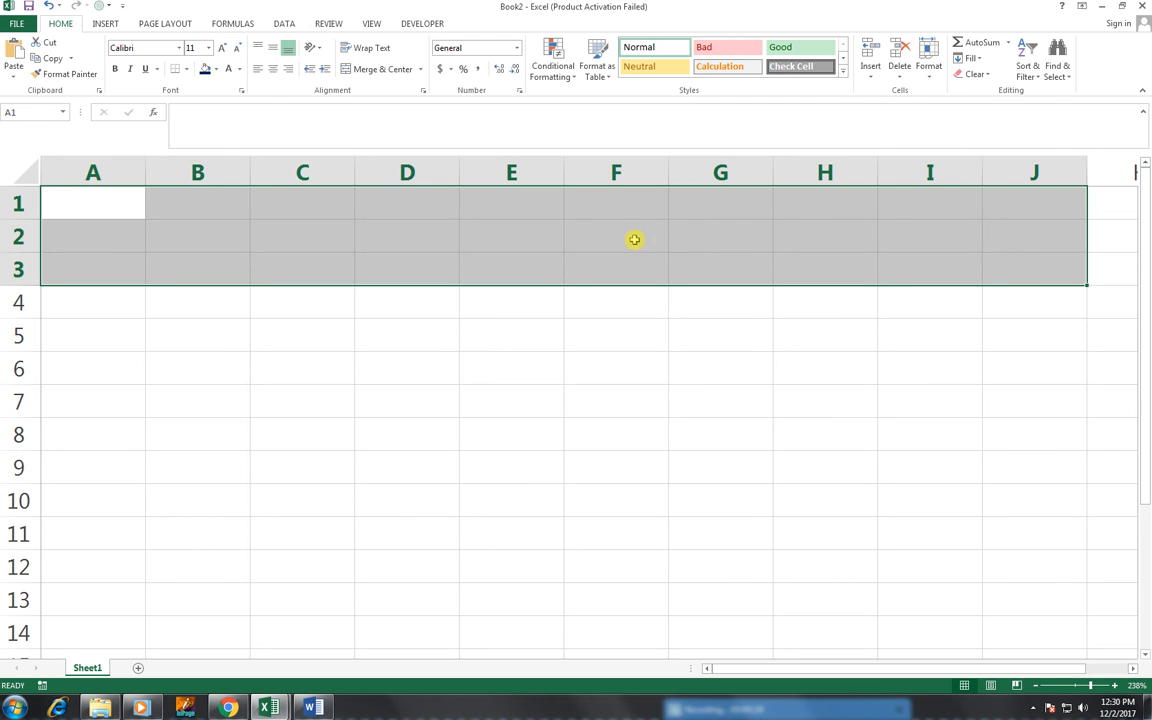
{"action": "left_click", "coordinate": [420, 69]}
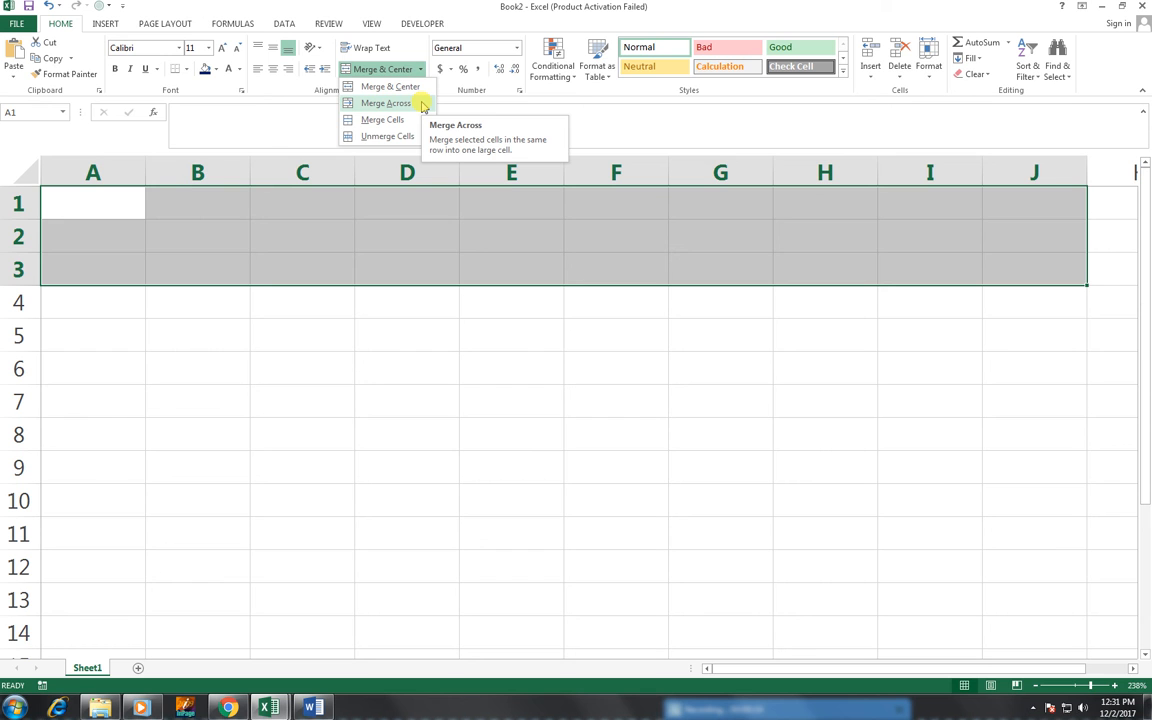
{"action": "left_click", "coordinate": [415, 103]}
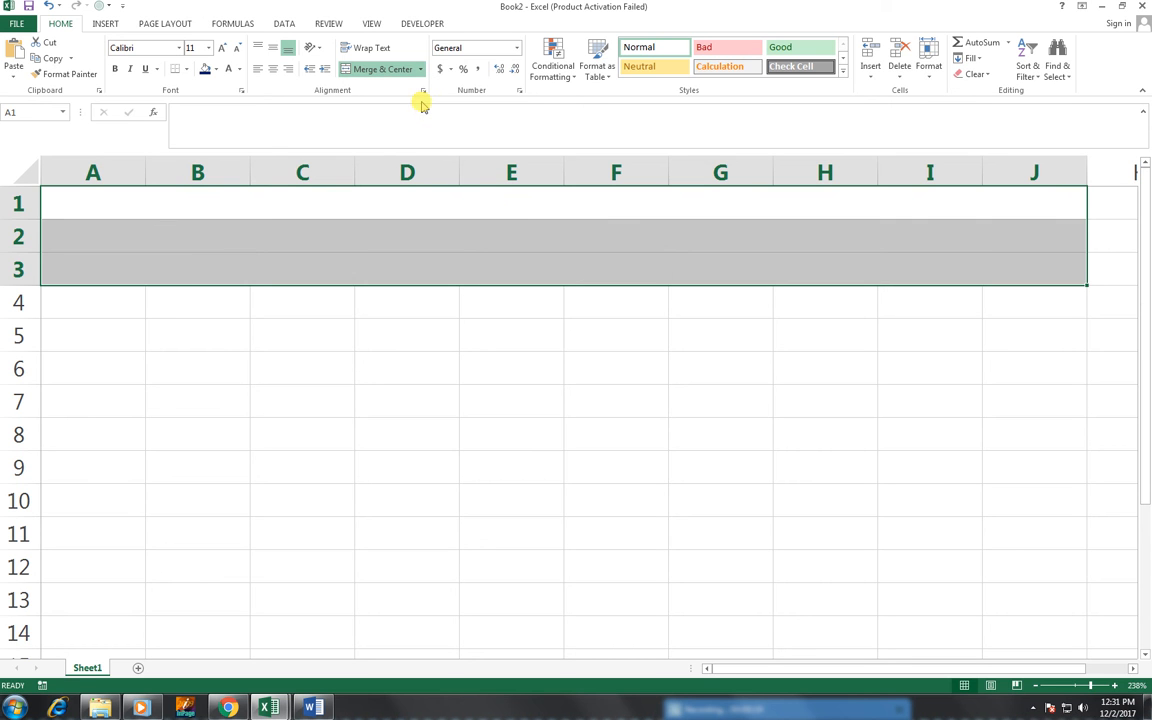
Enter the heading "ABDUS SAMAD HOSPITAL PHARMACY" in the merged row 1.
{"action": "left_click", "coordinate": [523, 201]}
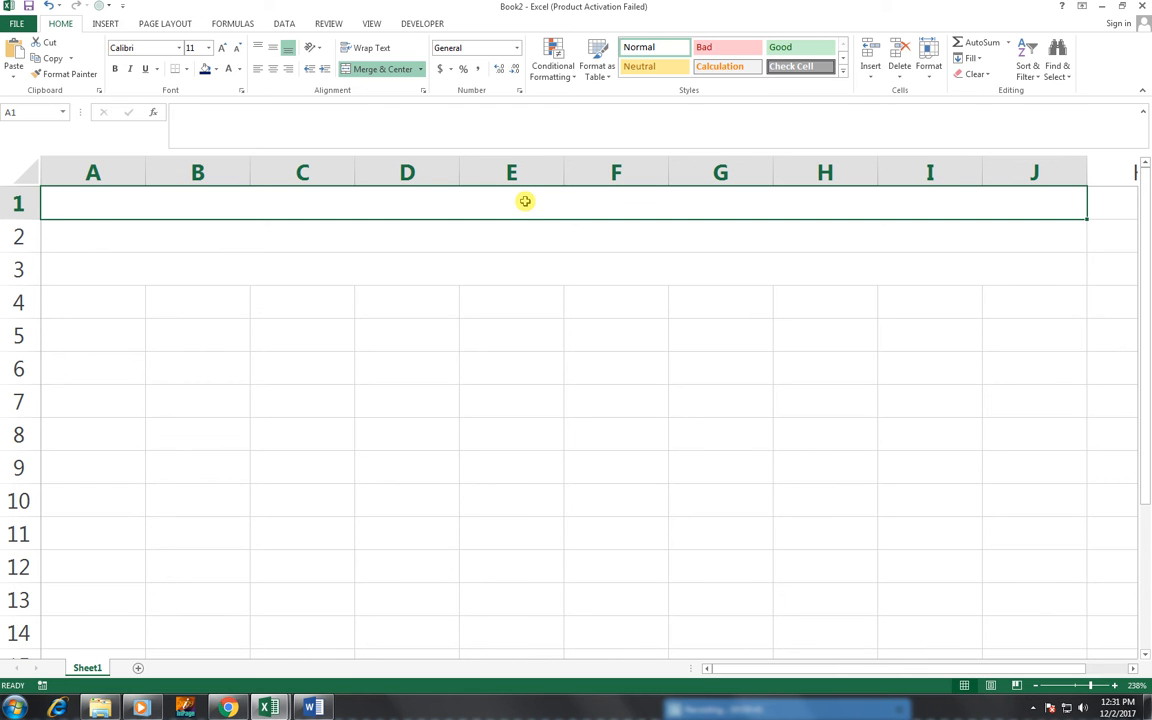
{"action": "type", "text": "ABDUS SAMAD"}
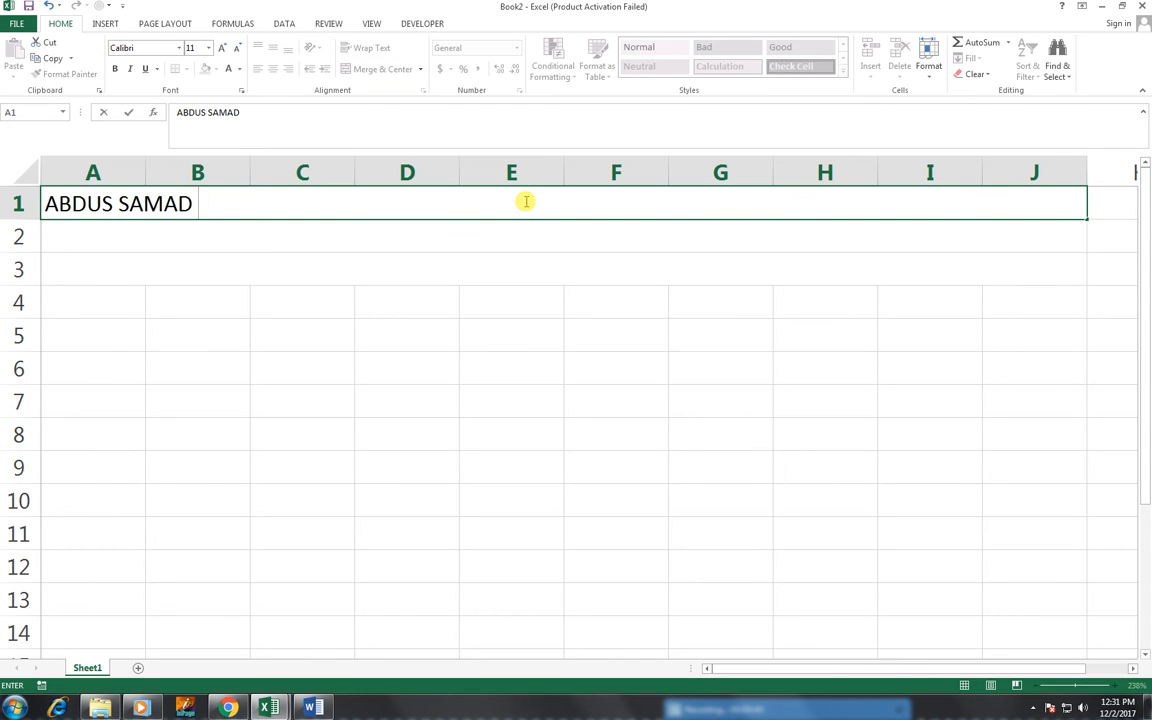
{"action": "type", "text": " HOSPIT"}
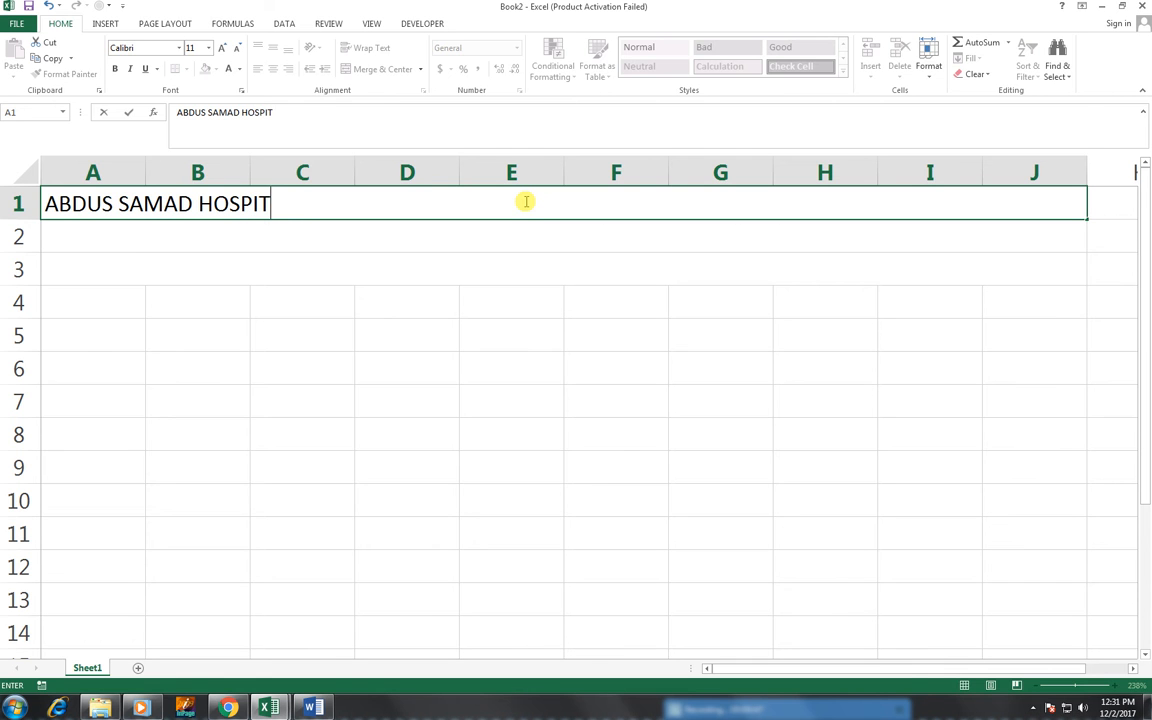
{"action": "type", "text": "AL PHA"}
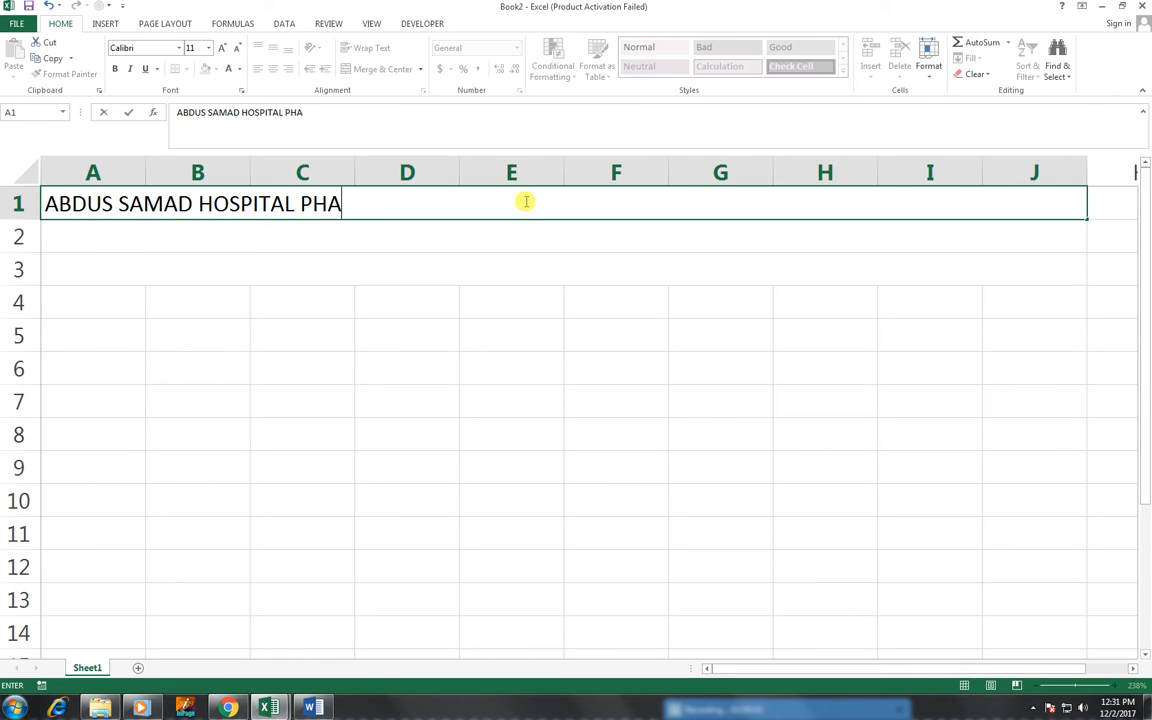
{"action": "type", "text": "RMA"}
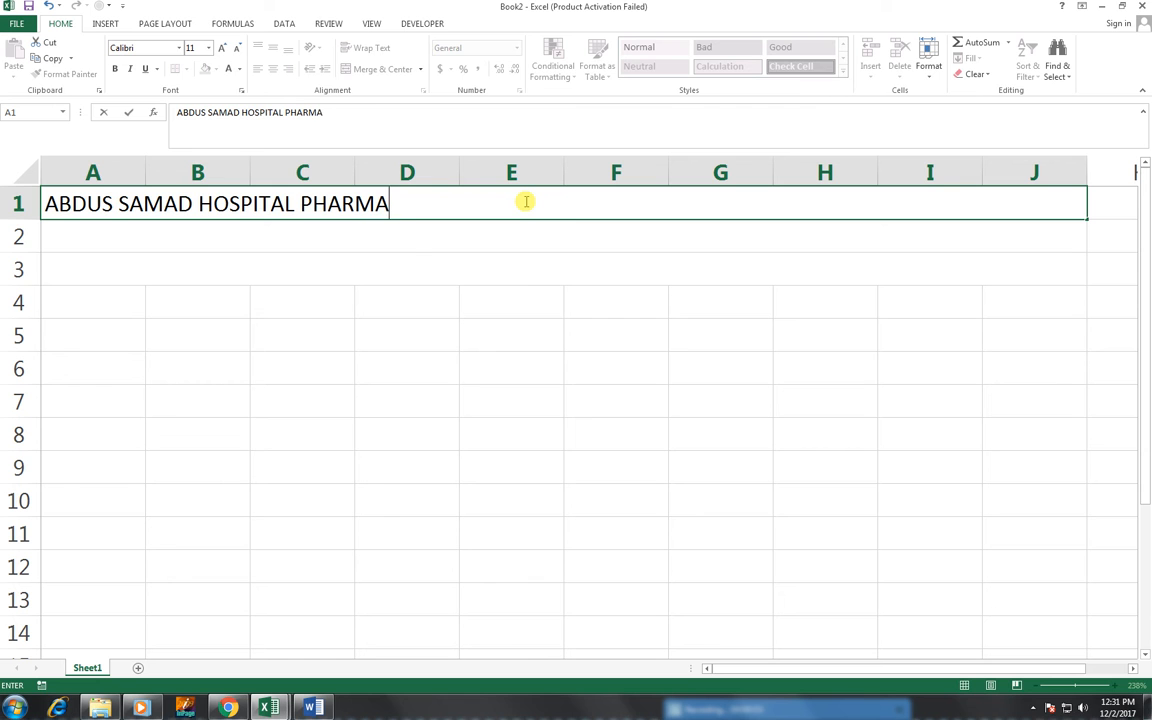
{"action": "type", "text": "CY"}
{"action": "key", "text": "Return"}
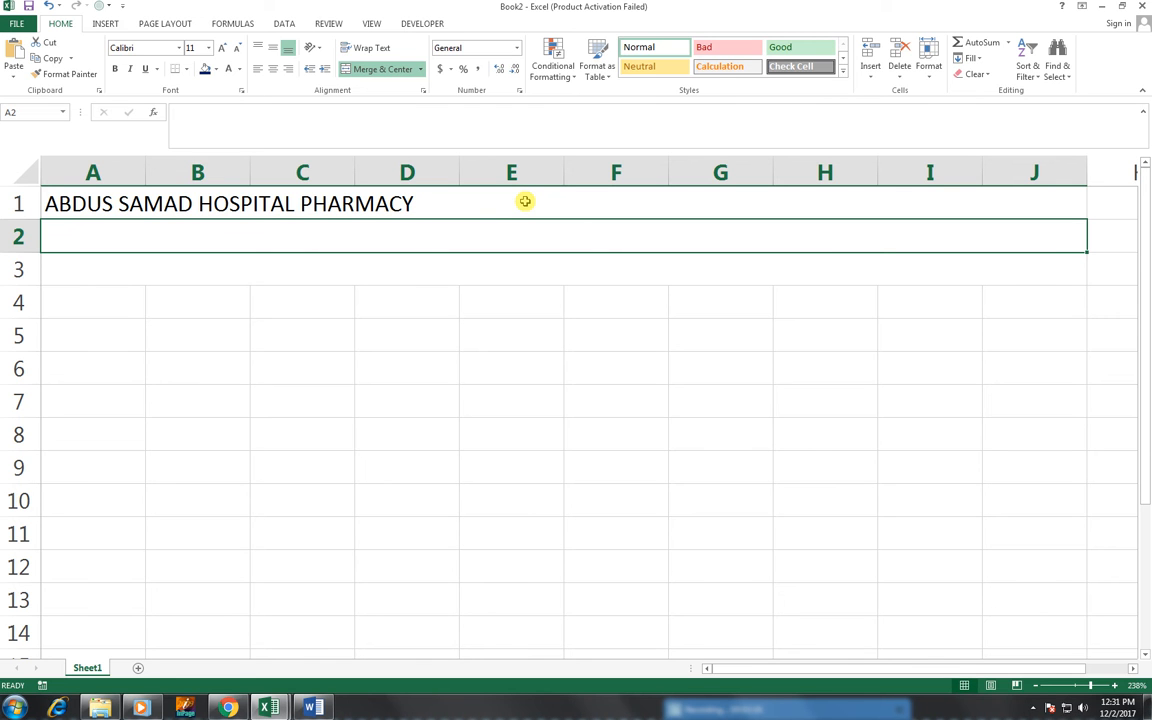
Enter the location line "LIAQUATEBAD KARACHI" in the merged row 2.
{"action": "type", "text": "LIA"}
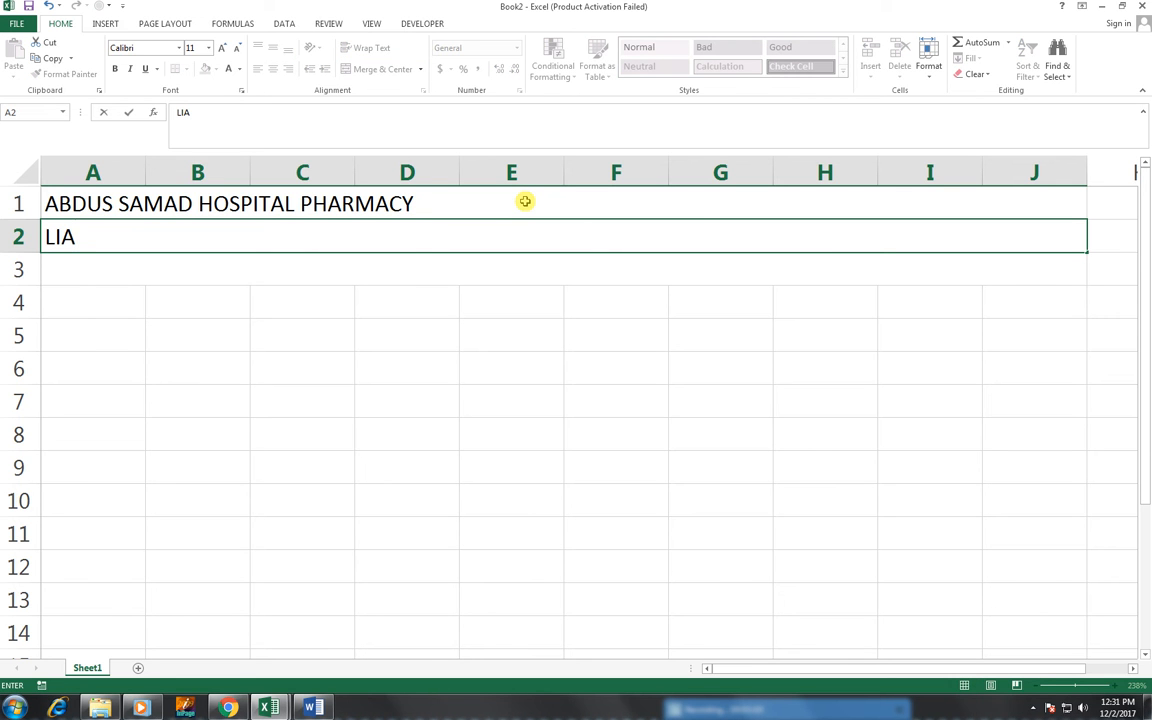
{"action": "key", "text": "BackSpace"}
{"action": "type", "text": "AQUATEBAD"}
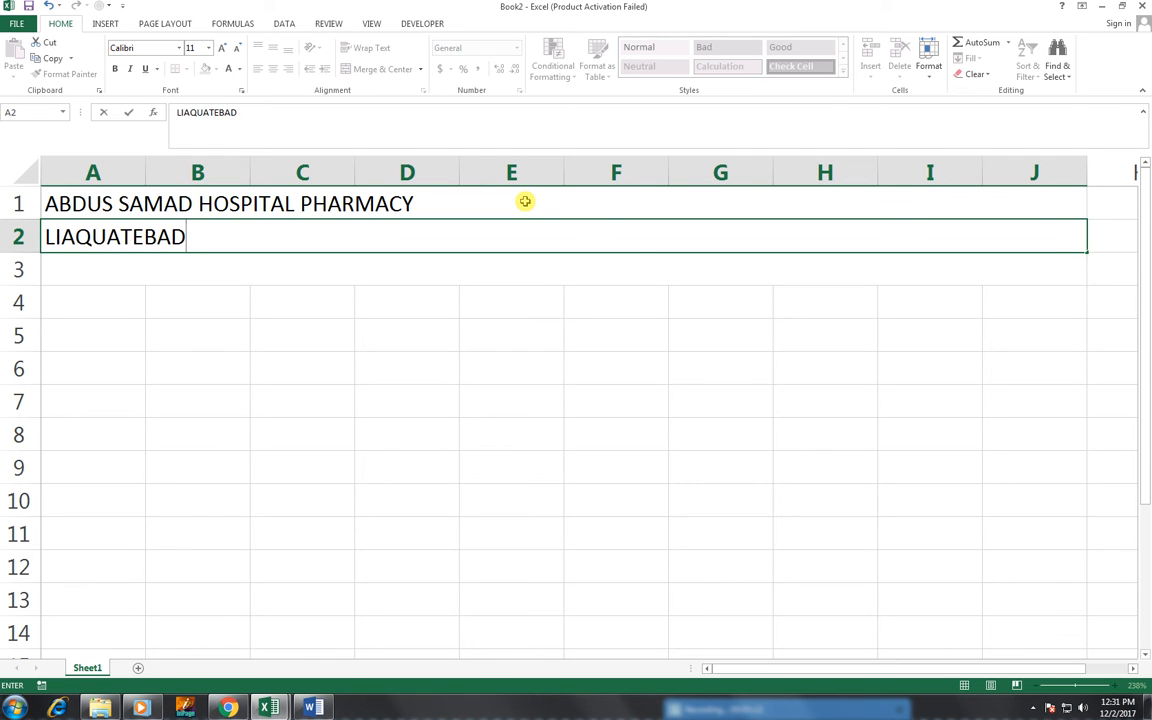
{"action": "type", "text": " KARACHI"}
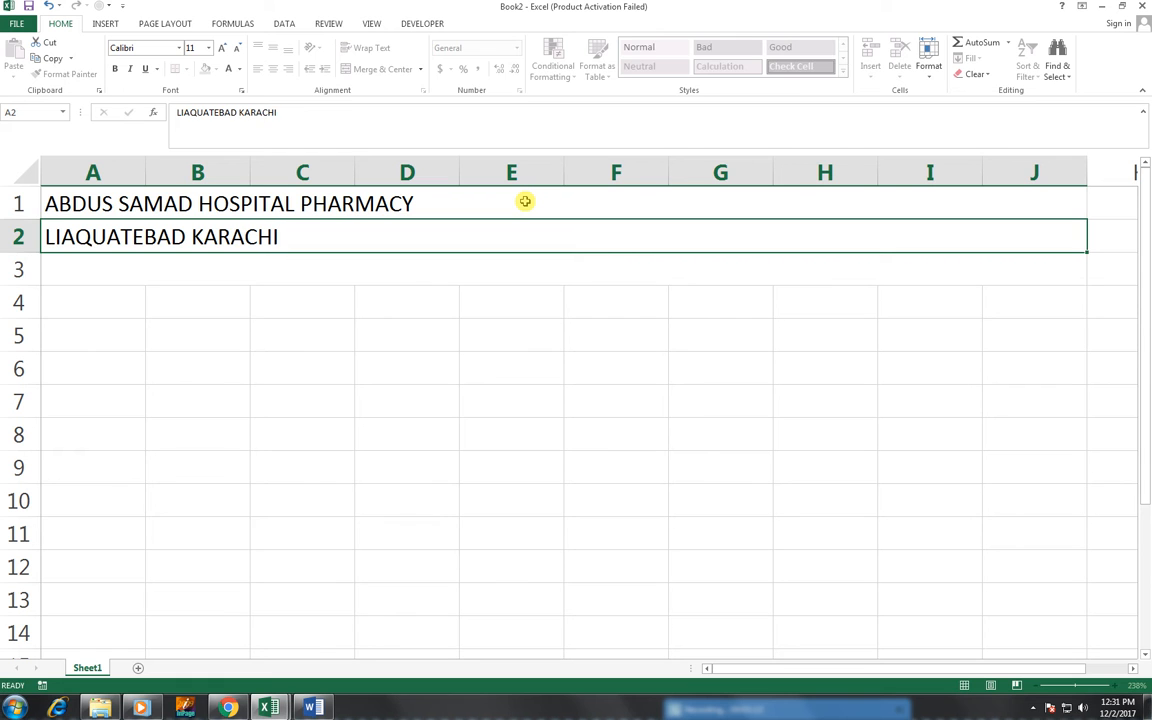
{"action": "key", "text": "Return"}
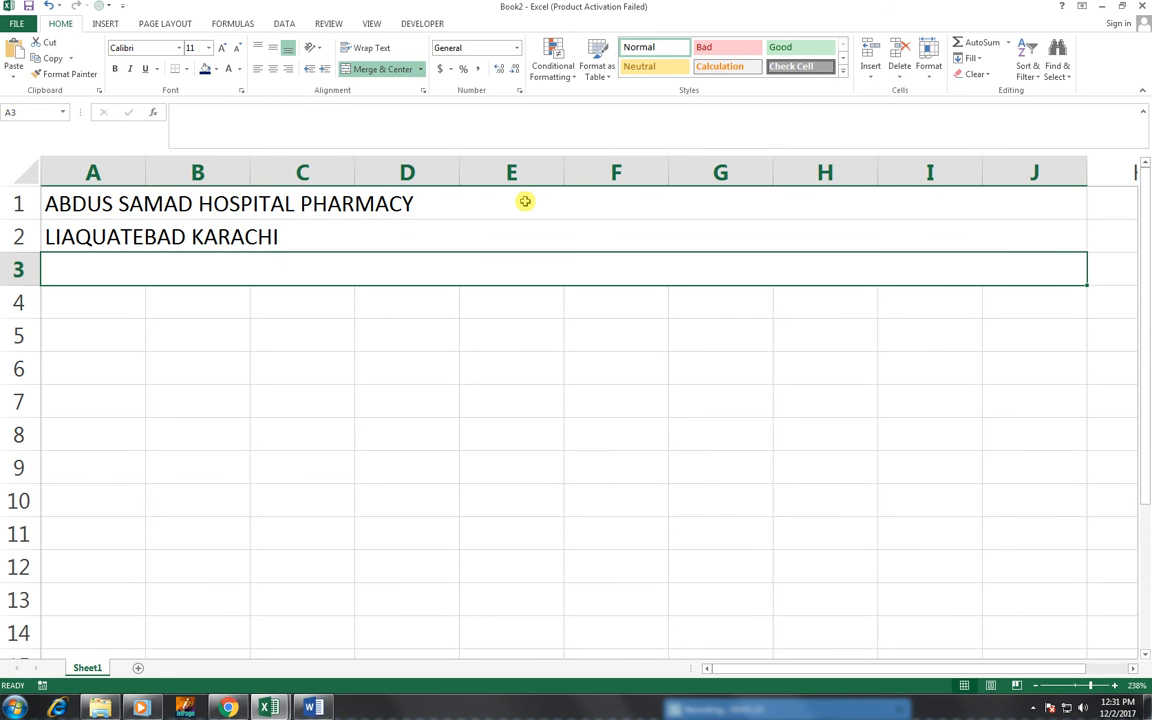
Enter the placeholder phone line "PHONE 3-XXXXXXX" in the merged row 3, without a trailing comma.
{"action": "type", "text": "PHONE"}
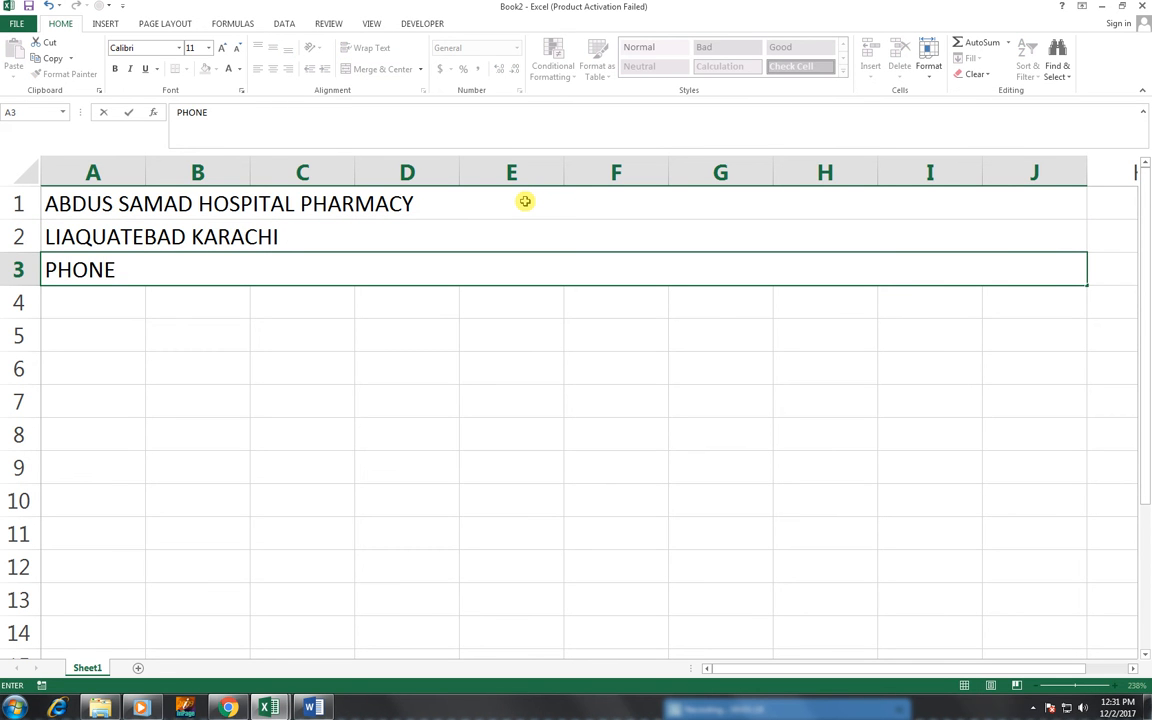
{"action": "type", "text": " 3-4988"}
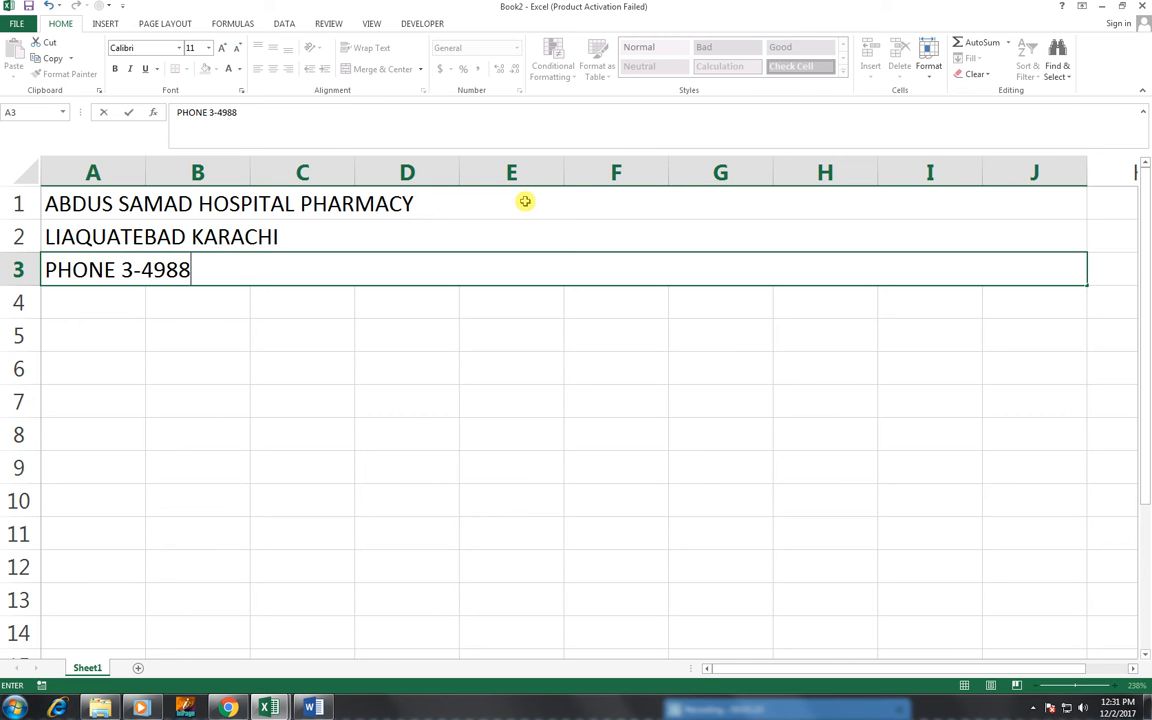
{"action": "type", "text": "986"}
{"action": "key", "text": "BackSpace"}
{"action": "key", "text": "BackSpace"}
{"action": "key", "text": "BackSpace"}
{"action": "key", "text": "BackSpace"}
{"action": "key", "text": "BackSpace"}
{"action": "key", "text": "BackSpace"}
{"action": "key", "text": "BackSpace"}
{"action": "type", "text": "XXXXXXX"}
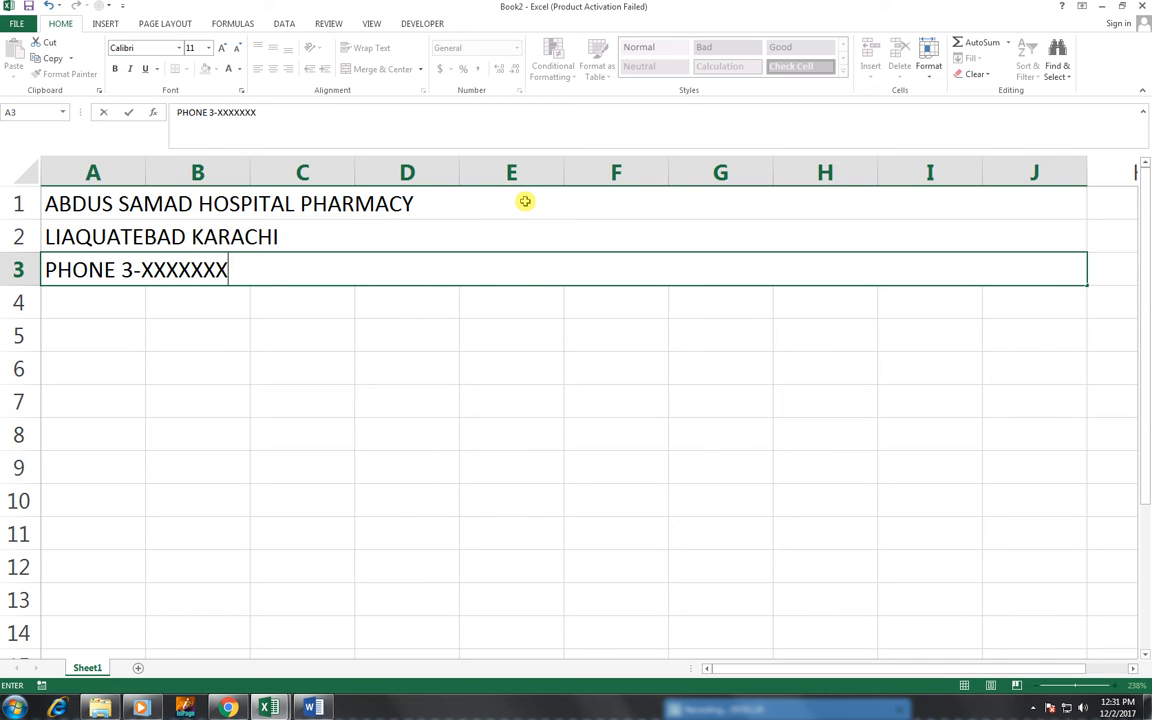
{"action": "type", "text": ","}
{"action": "key", "text": "Return"}
{"action": "key", "text": "Up"}
{"action": "key", "text": "F2"}
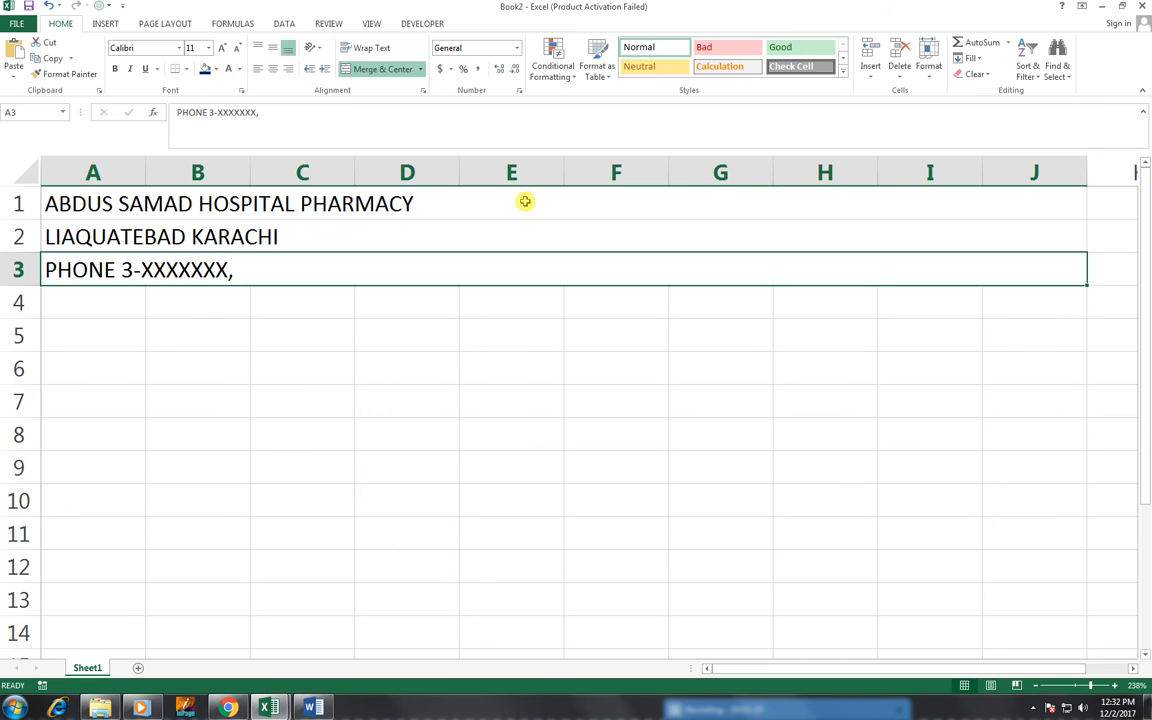
{"action": "key", "text": "BackSpace"}
{"action": "key", "text": "Return"}
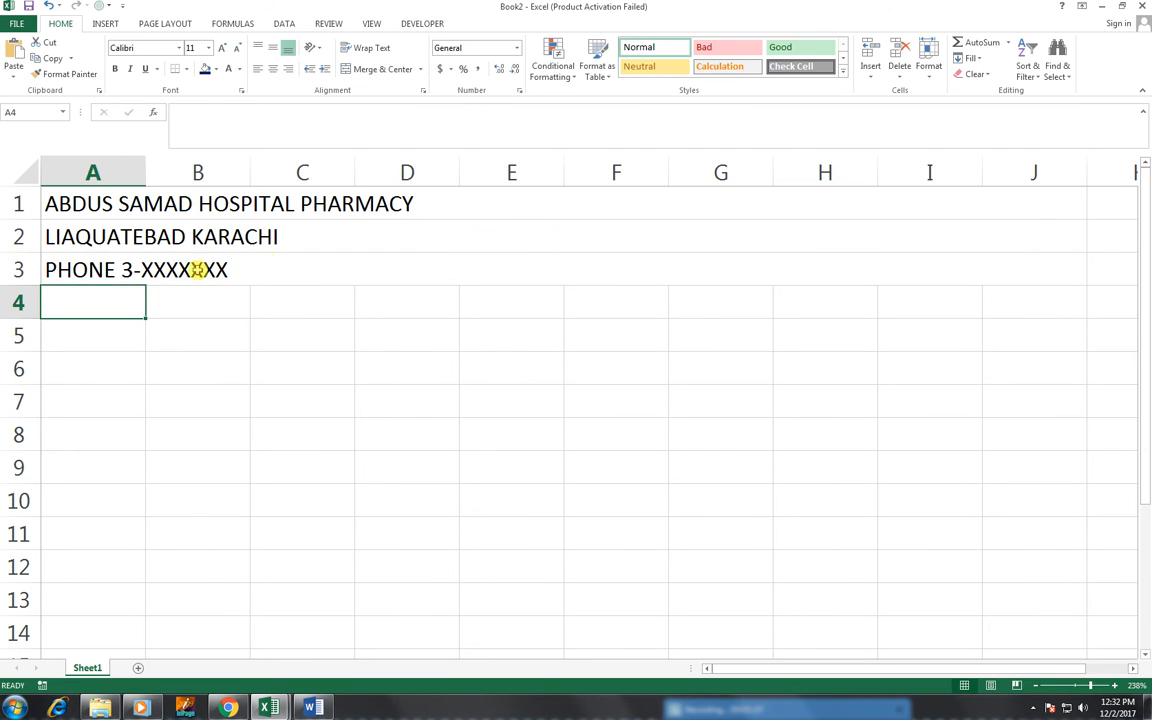
Center the three heading lines in rows 1 to 3 horizontally and make them bold.
{"action": "left_click_drag", "start_coordinate": [201, 205], "coordinate": [205, 262]}
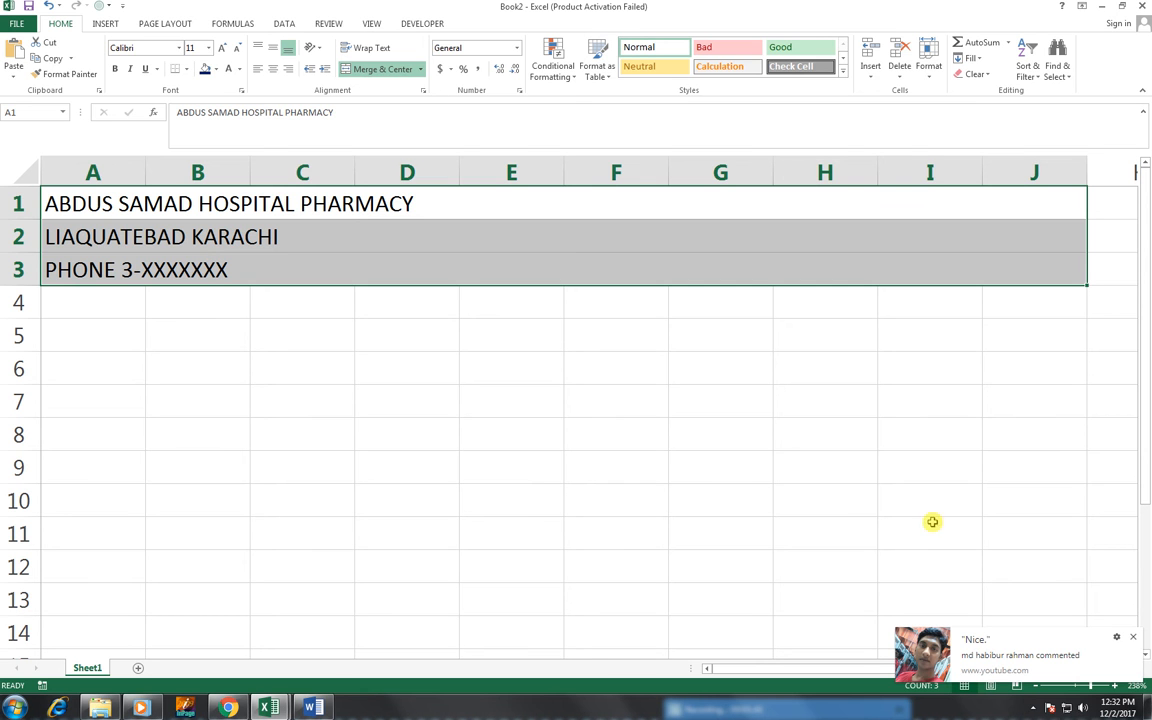
{"action": "left_click", "coordinate": [272, 68]}
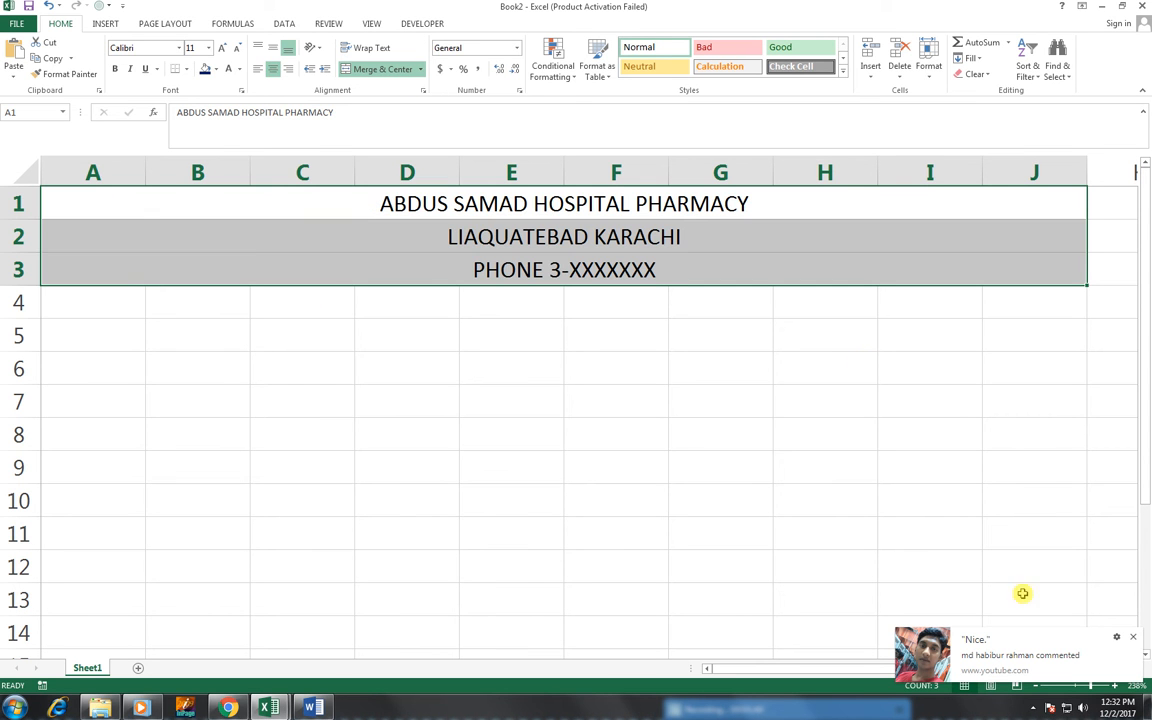
{"action": "left_click", "coordinate": [1133, 638]}
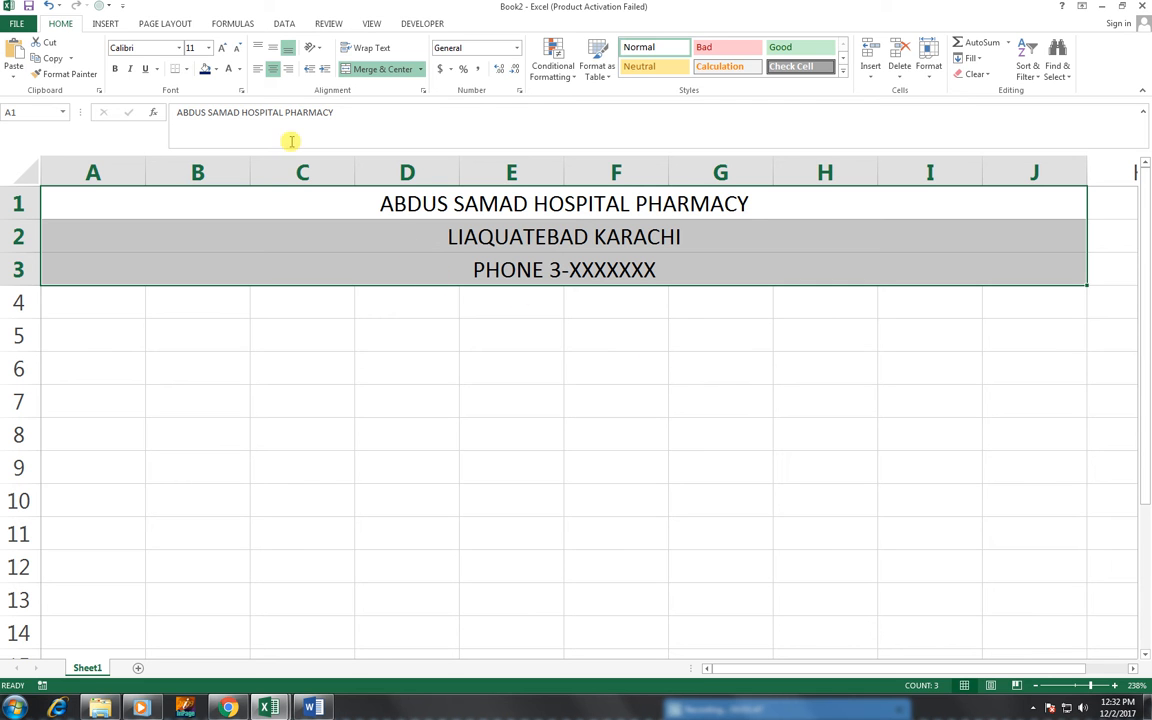
{"action": "left_click", "coordinate": [115, 69]}
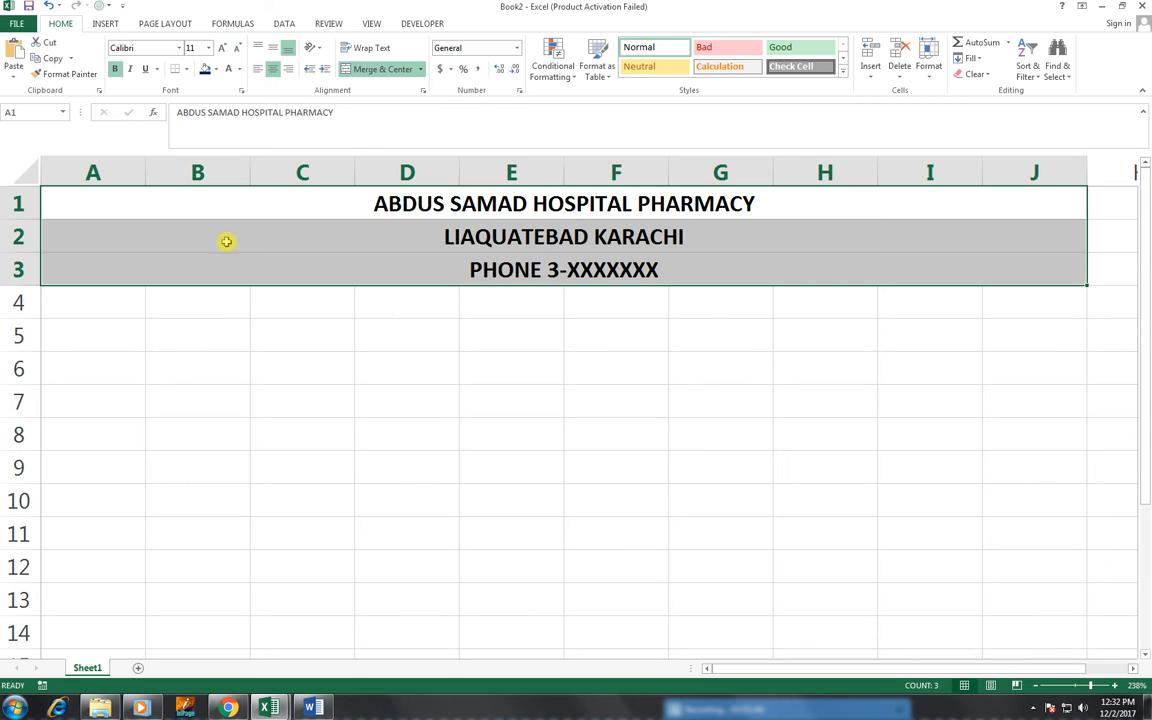
{"action": "left_click", "coordinate": [359, 332]}
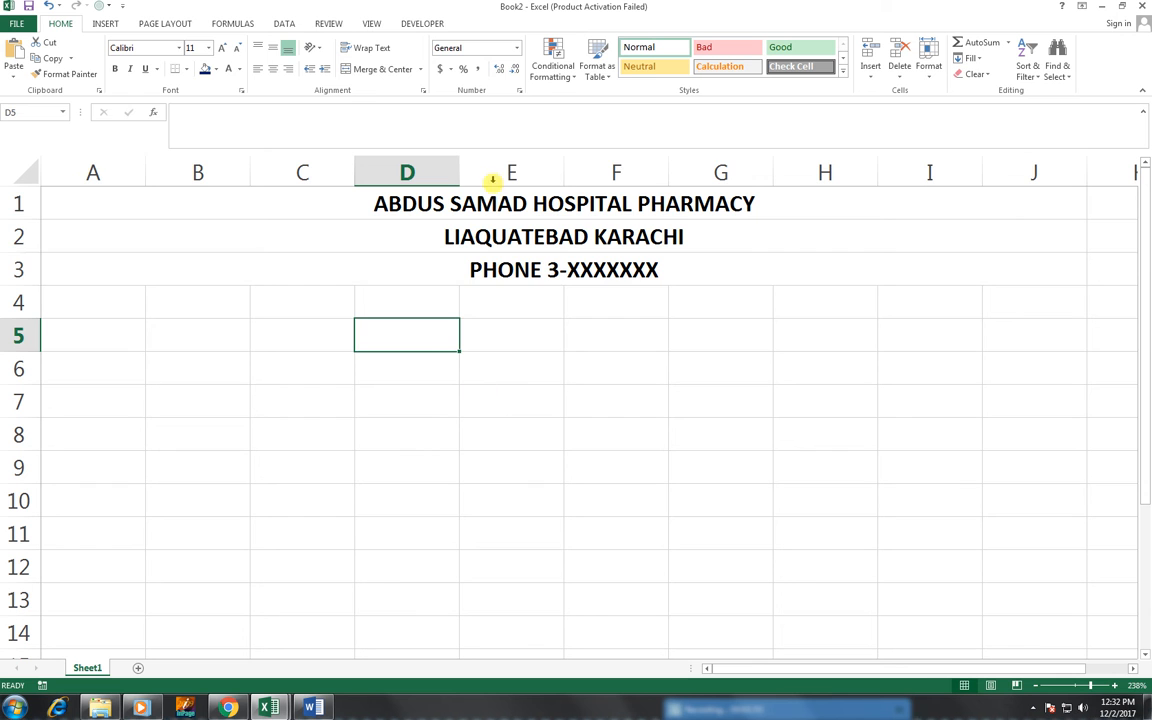
Remove the bold from the location and phone lines in rows 2 and 3 and reduce their font size by one step.
{"action": "left_click_drag", "start_coordinate": [476, 230], "coordinate": [476, 268]}
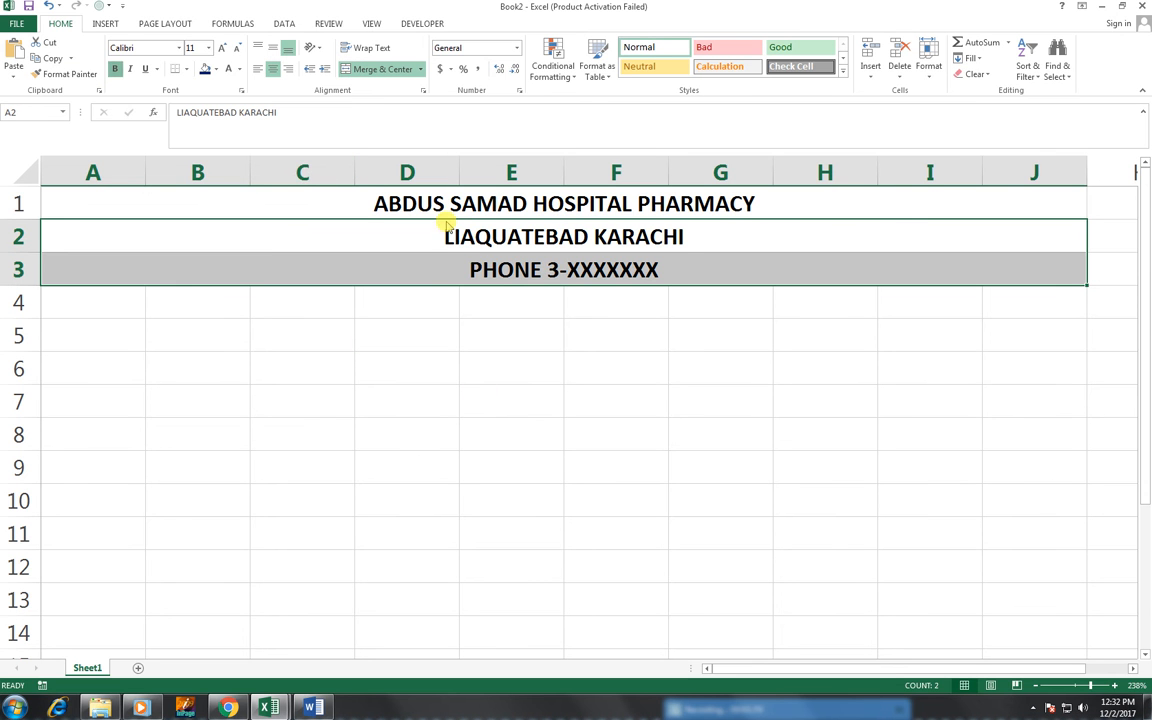
{"action": "left_click", "coordinate": [115, 69]}
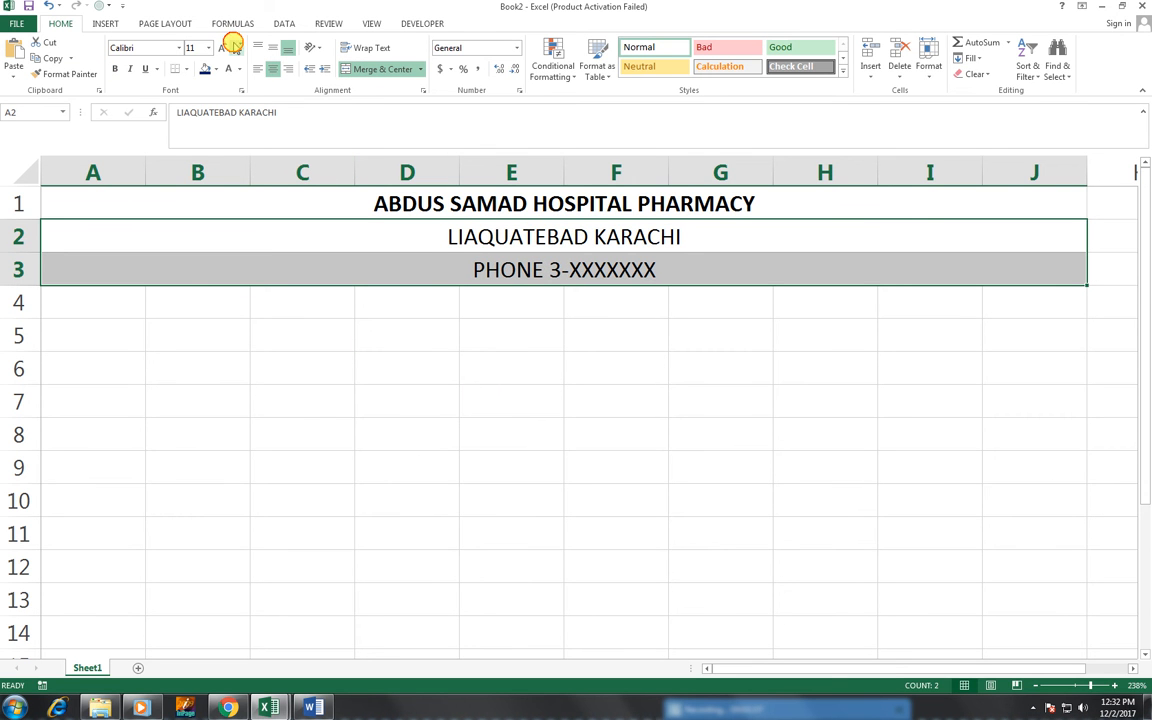
{"action": "left_click", "coordinate": [237, 47]}
{"action": "left_click", "coordinate": [479, 304]}
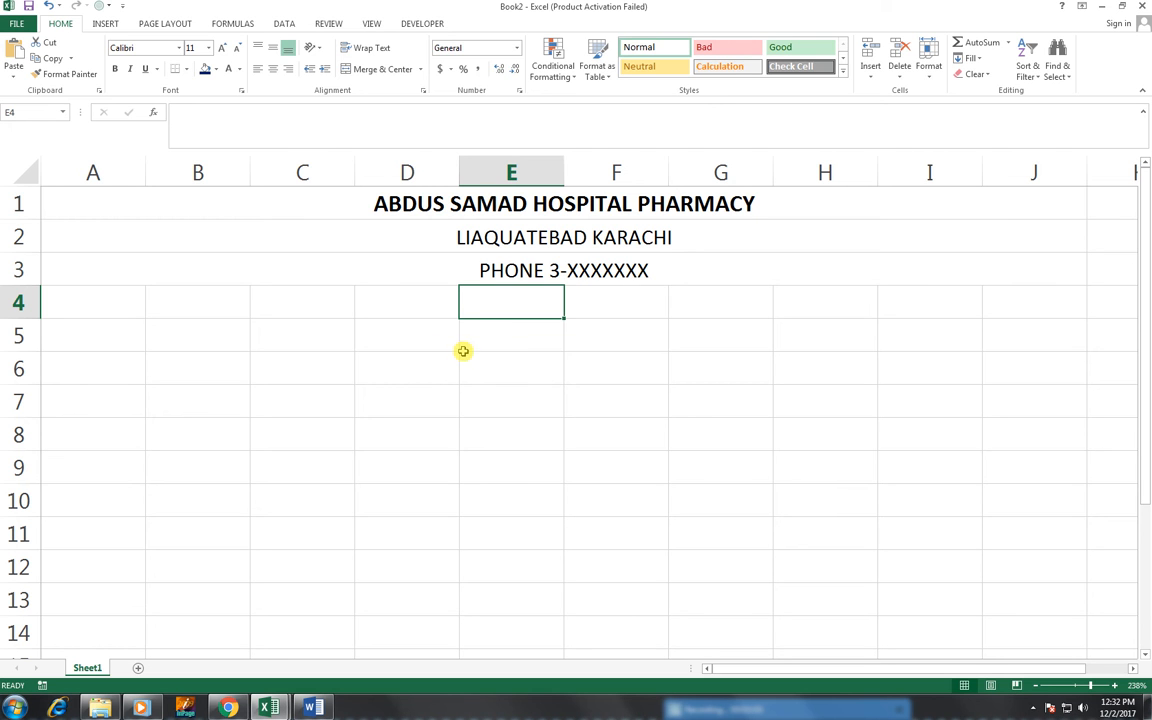
Merge and center cells D4 to G4 and enter the title "CASH RECEIPT" there.
{"action": "left_click_drag", "start_coordinate": [452, 305], "coordinate": [700, 316]}
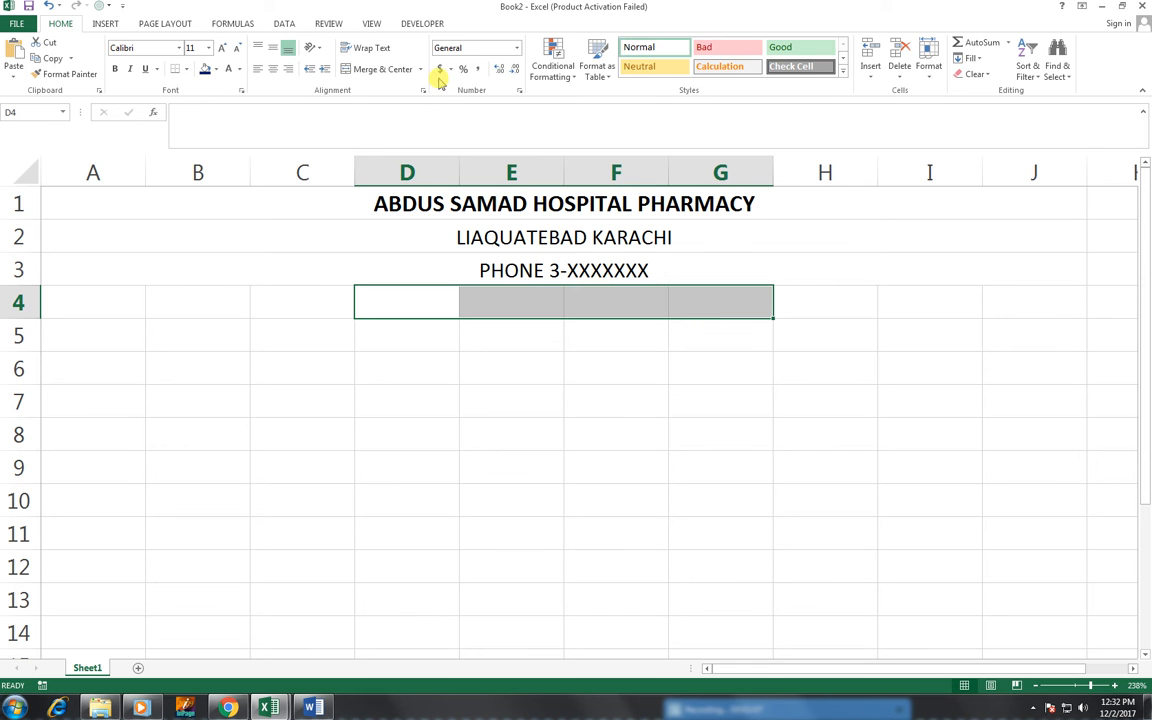
{"action": "left_click", "coordinate": [372, 70]}
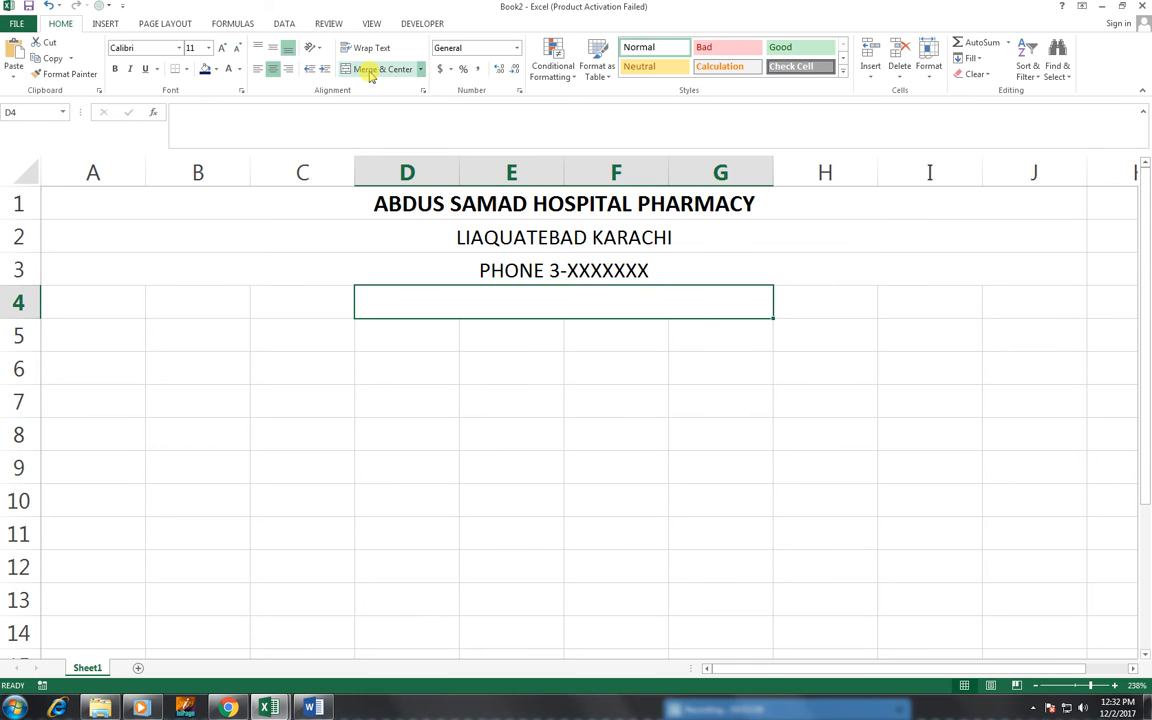
{"action": "type", "text": "CASH RE"}
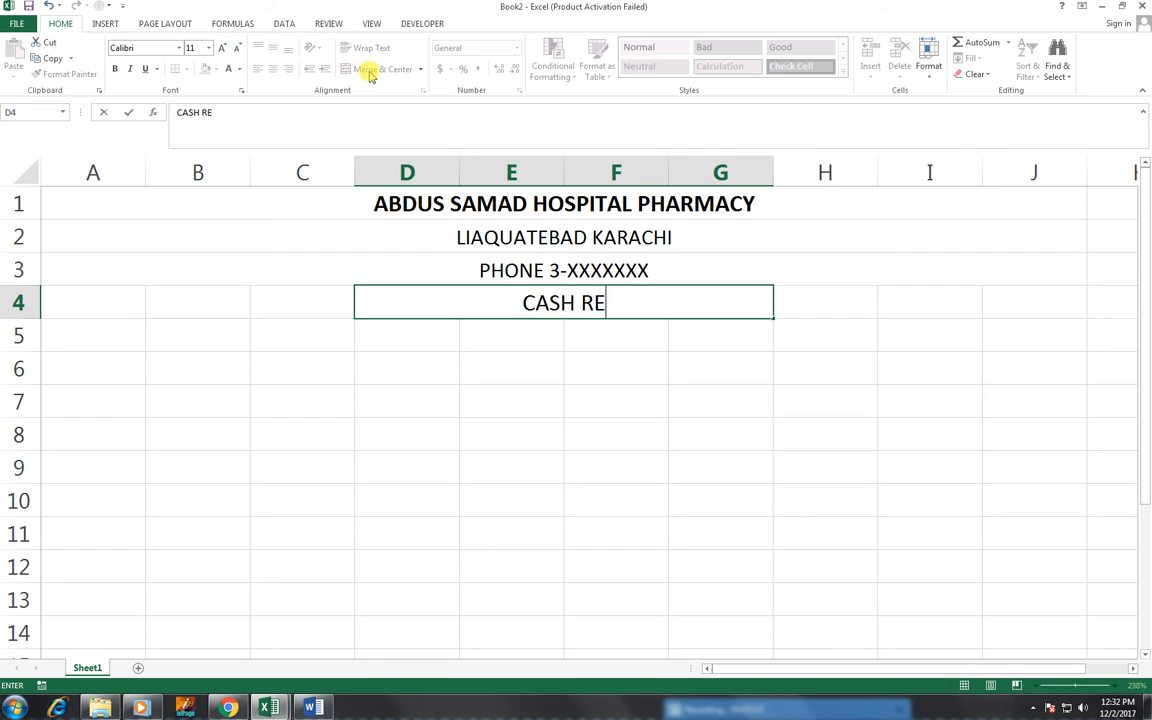
{"action": "type", "text": "CEI"}
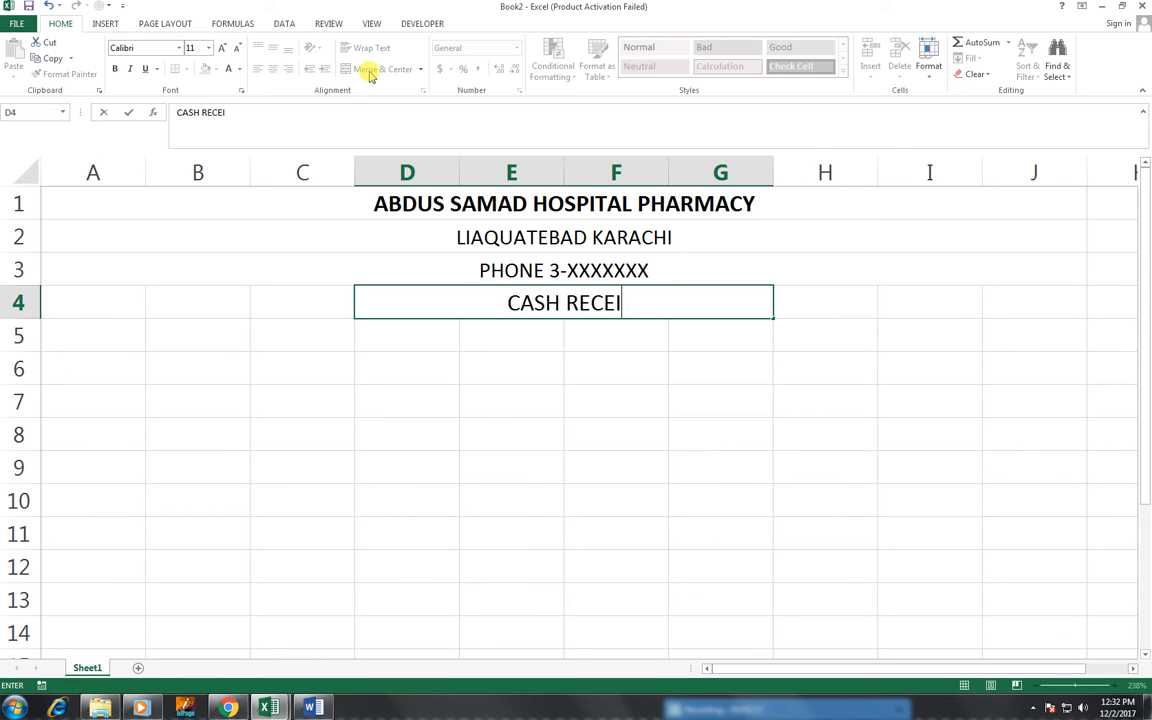
{"action": "type", "text": "PT"}
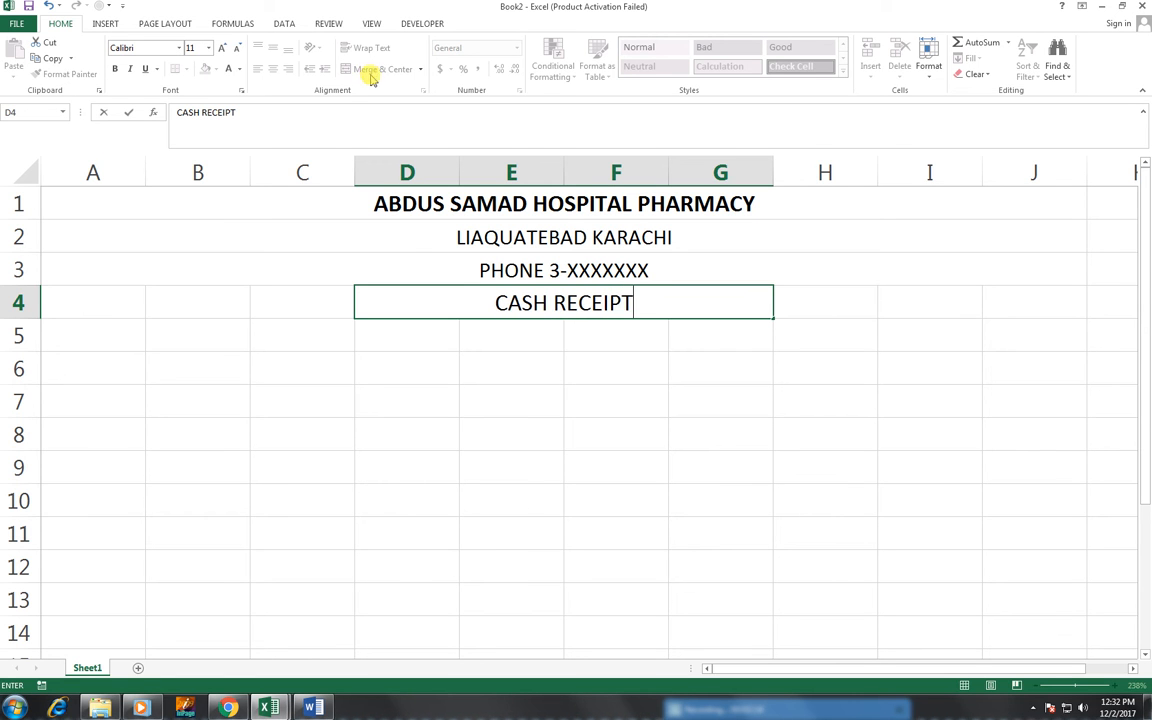
{"action": "key", "text": "Return"}
Increase the font size of the "CASH RECEIPT" title to 12.
{"action": "left_click", "coordinate": [558, 301]}
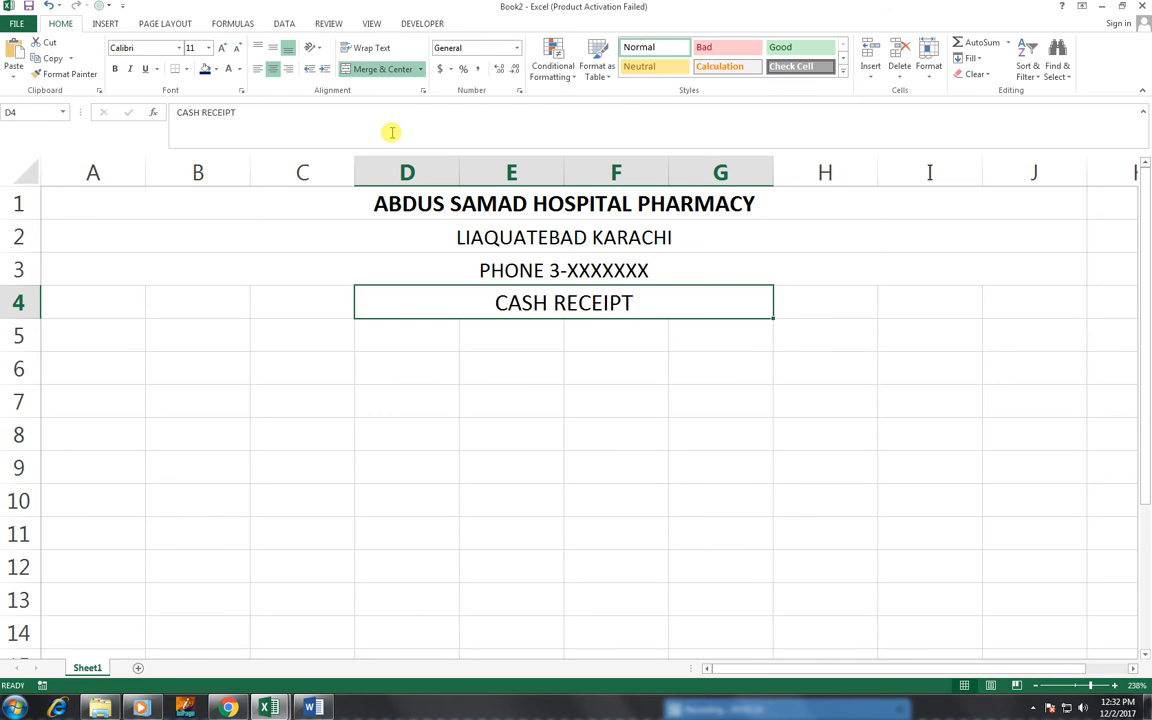
{"action": "left_click", "coordinate": [221, 48]}
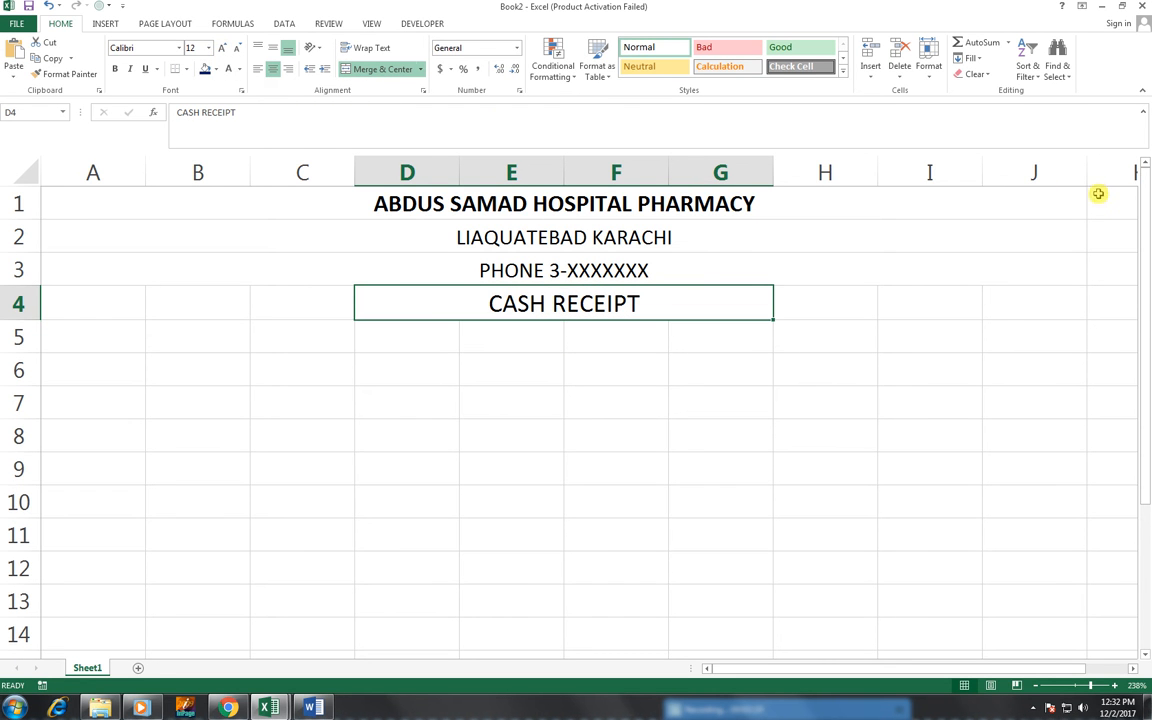
Enter the labels "INVOICE NO", "CUSTOMER'S NAME" and "STATUS TYPE" in cells A5, A6 and A7.
{"action": "left_click", "coordinate": [941, 200]}
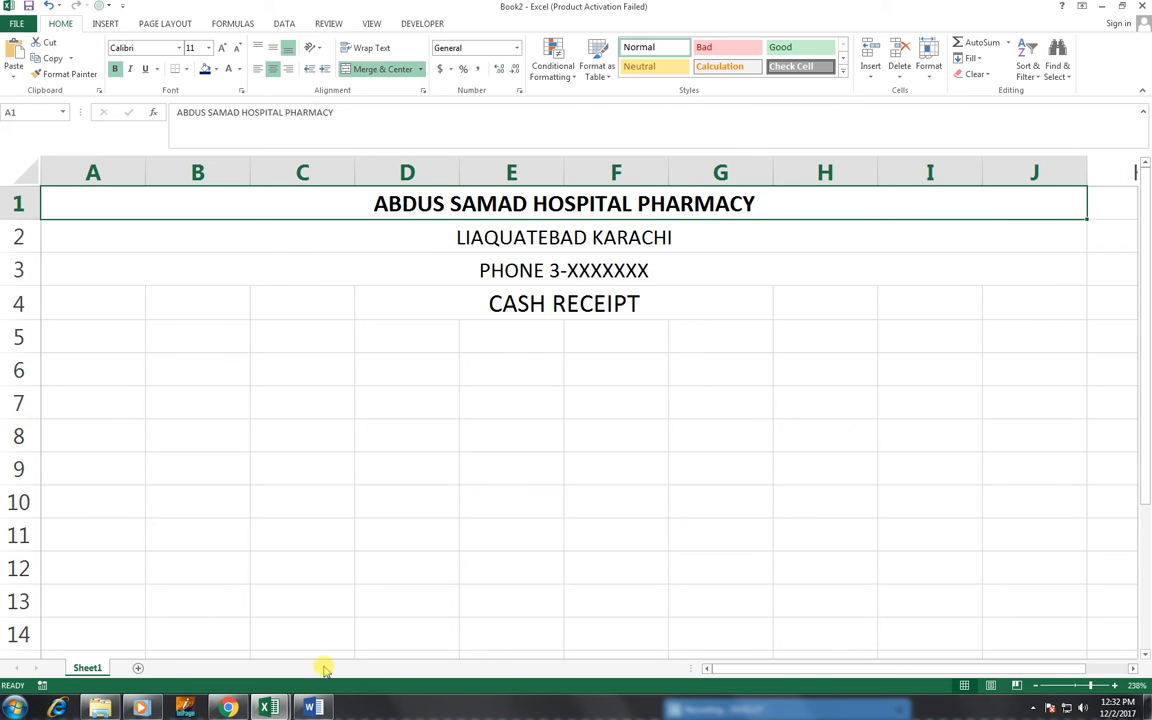
{"action": "left_click", "coordinate": [89, 336]}
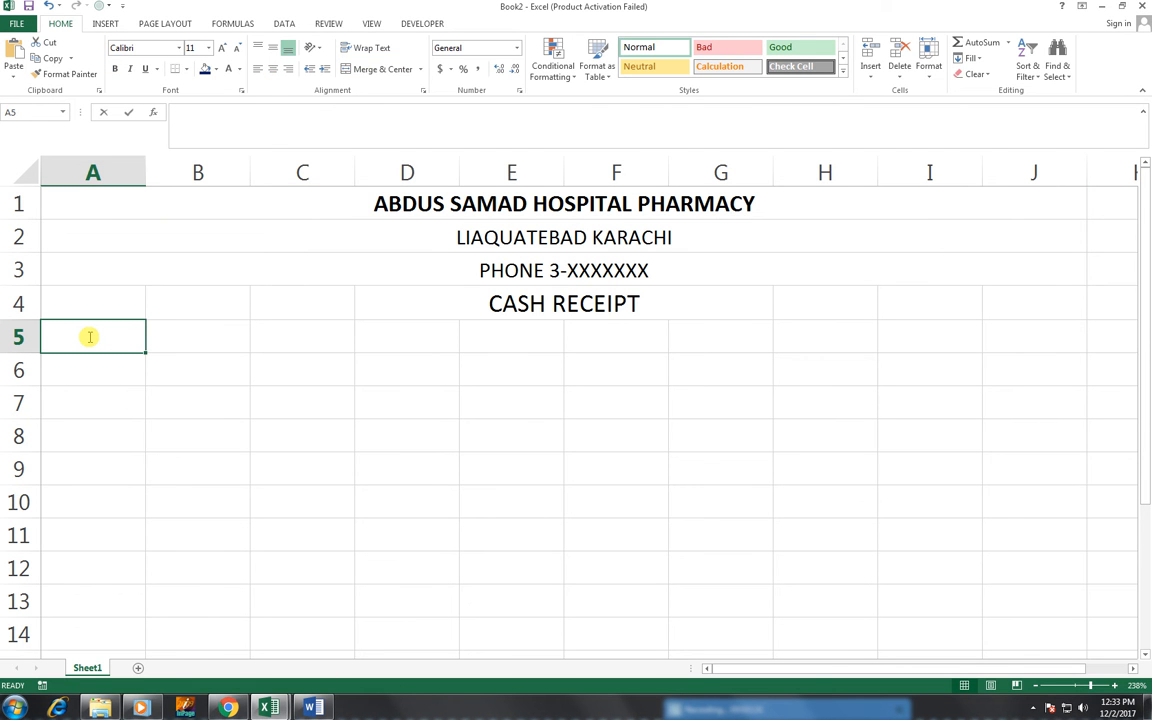
{"action": "type", "text": "INVOICE NO"}
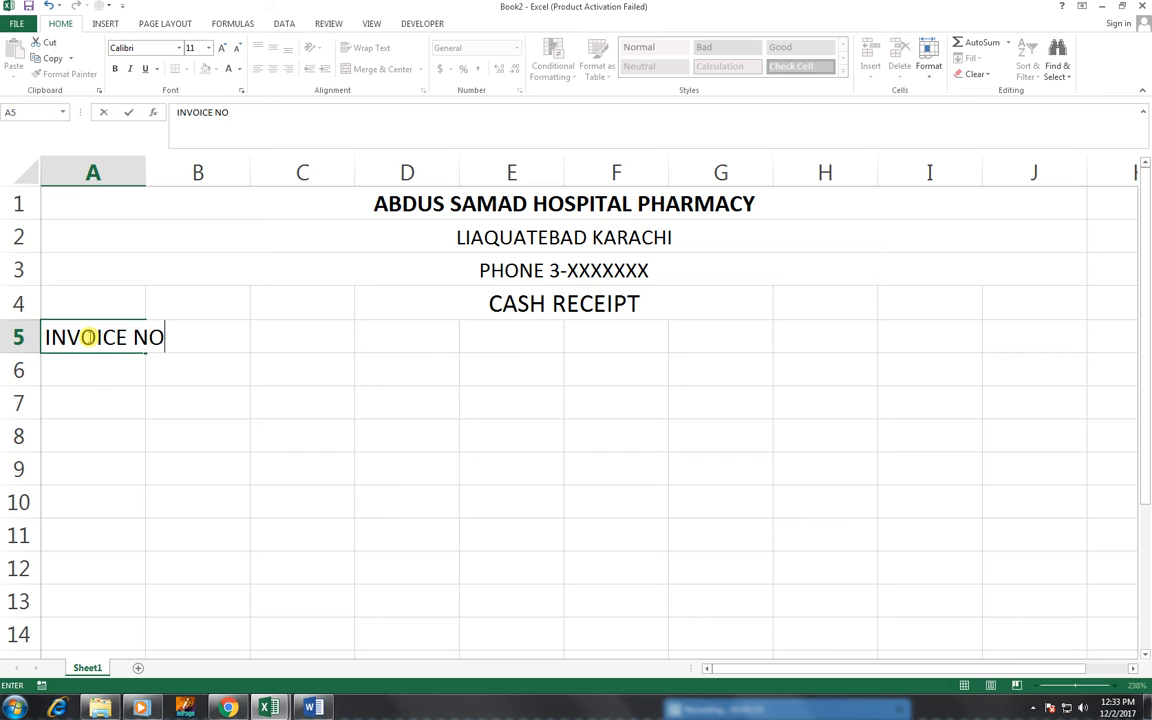
{"action": "key", "text": "Return"}
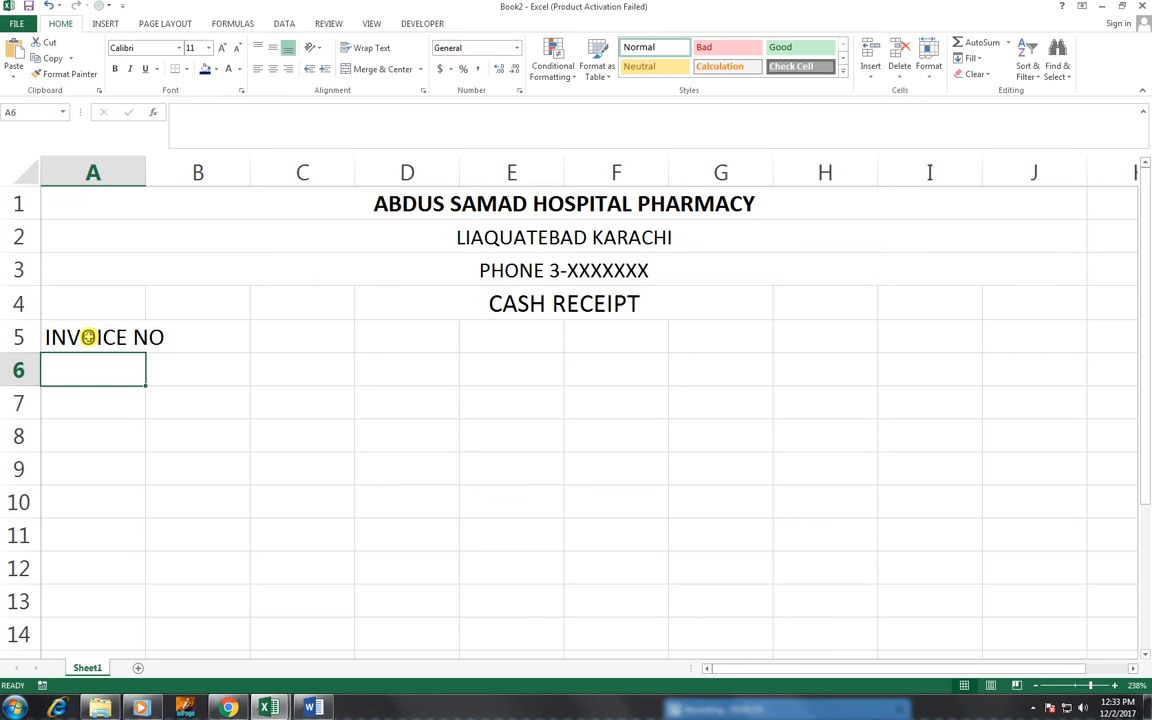
{"action": "type", "text": "CUS"}
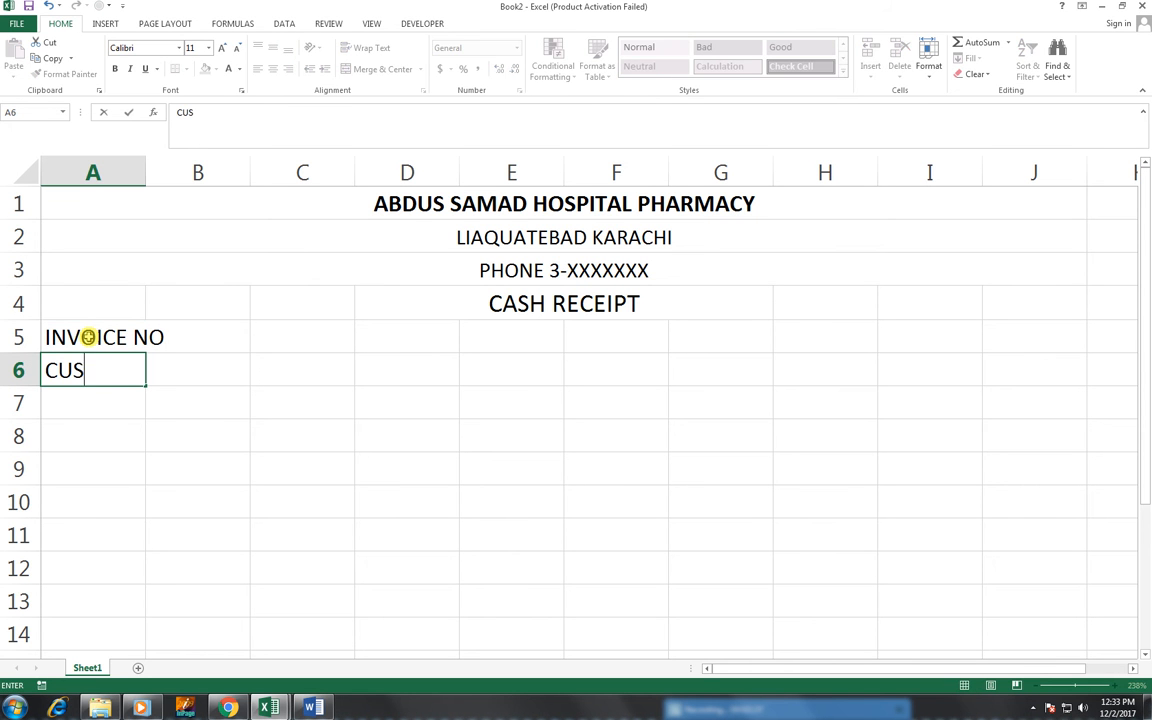
{"action": "type", "text": "TOMER"}
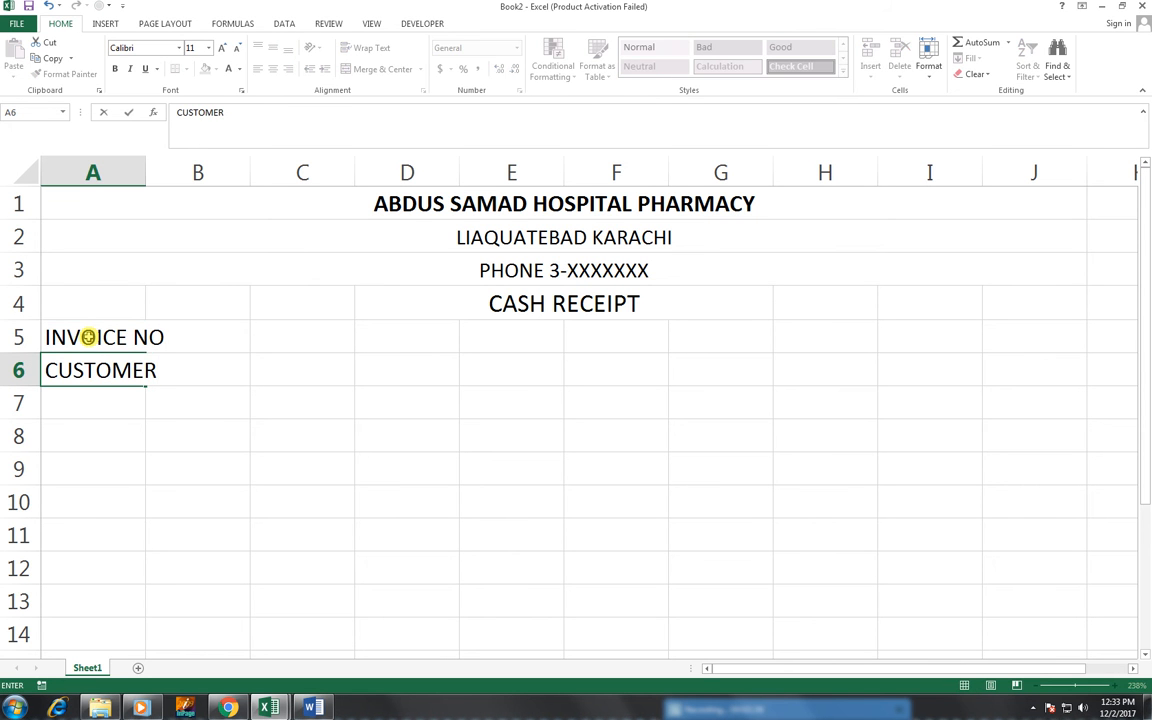
{"action": "type", "text": "'S NAM"}
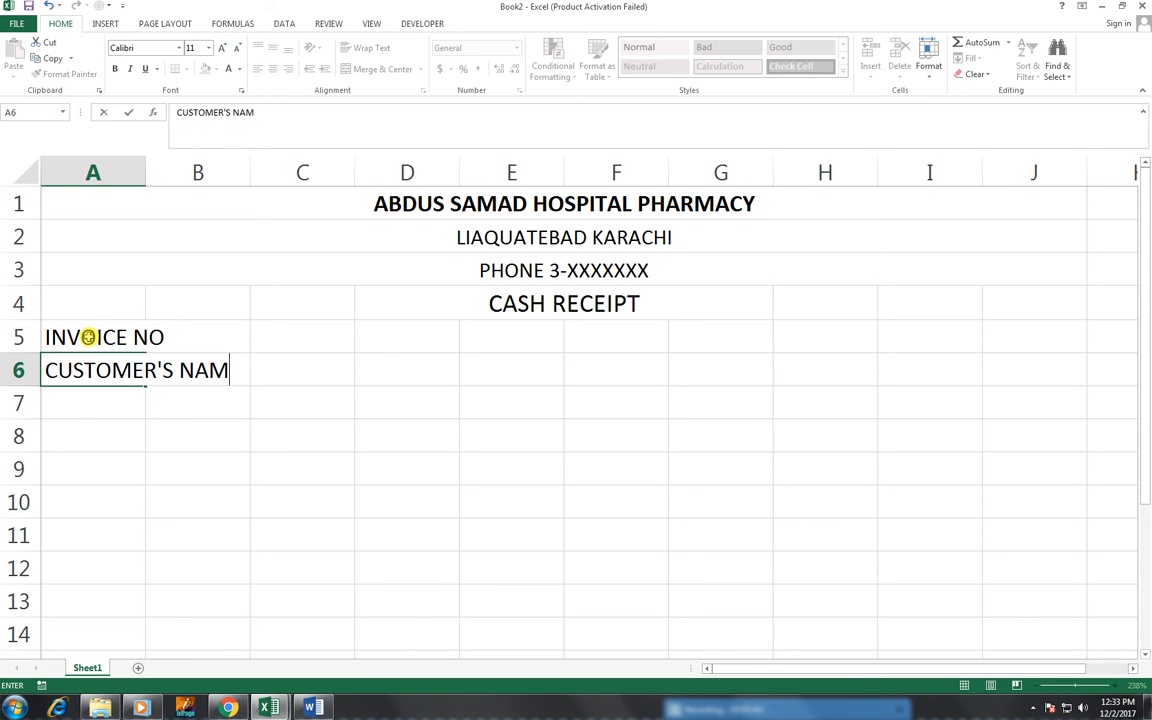
{"action": "type", "text": "E"}
{"action": "key", "text": "Return"}
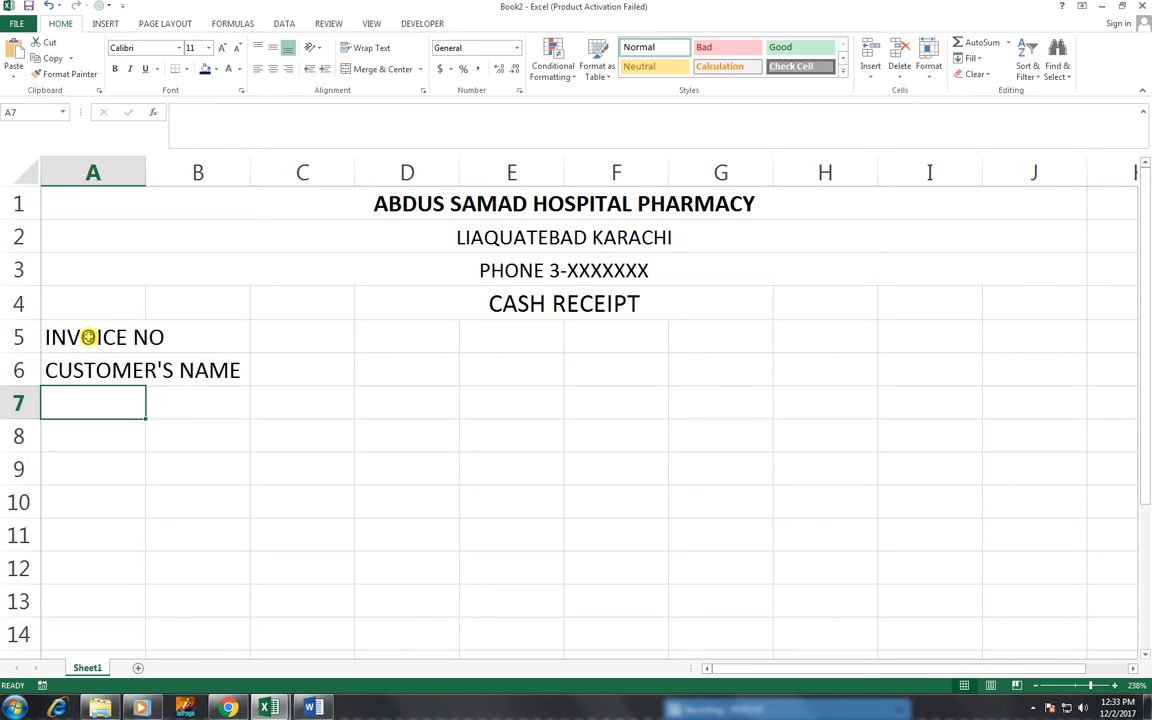
{"action": "type", "text": "ST"}
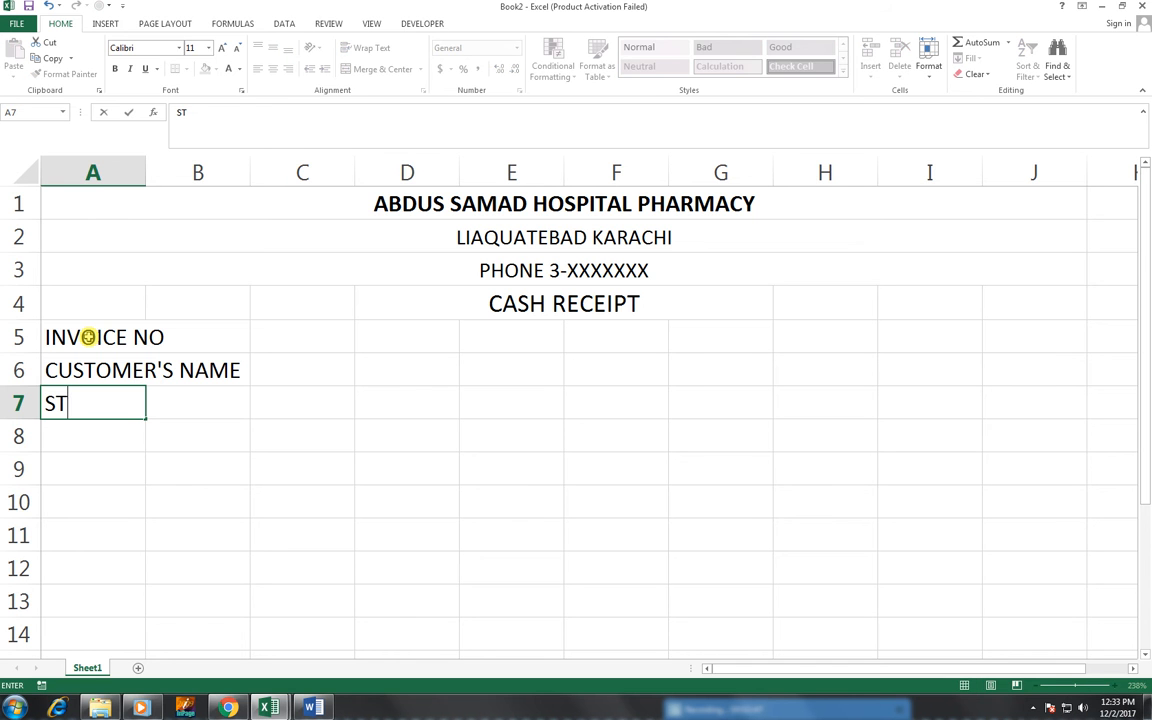
{"action": "type", "text": "ATUS "}
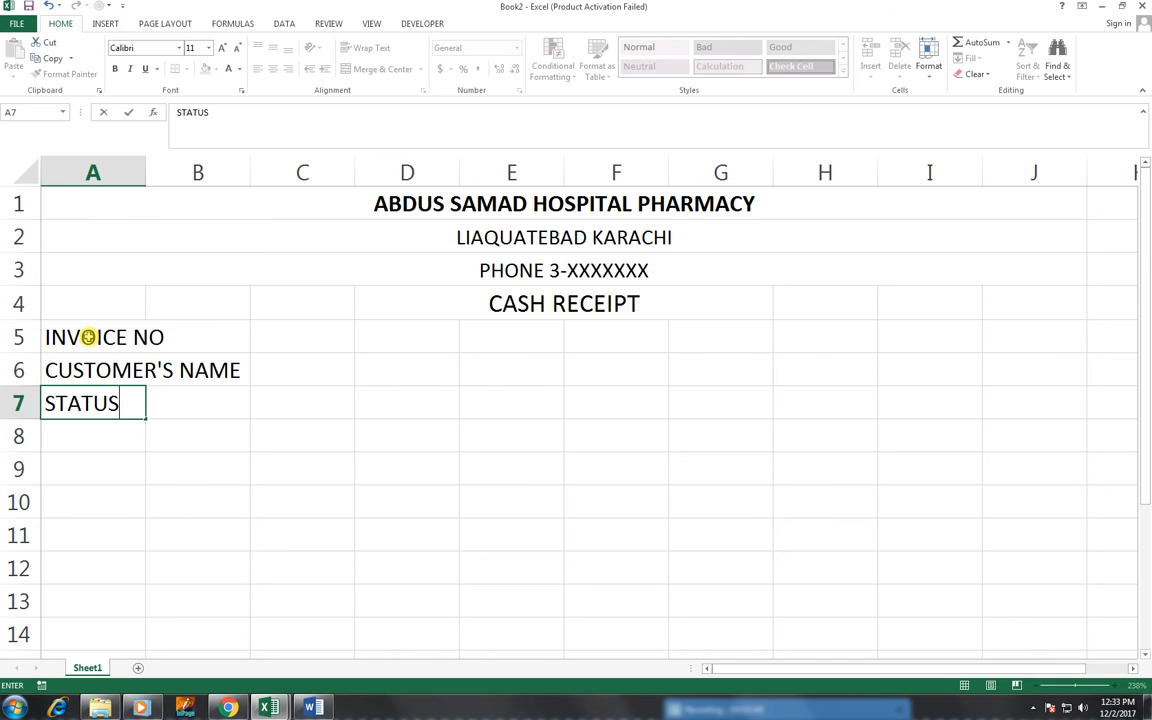
{"action": "type", "text": "TYPE"}
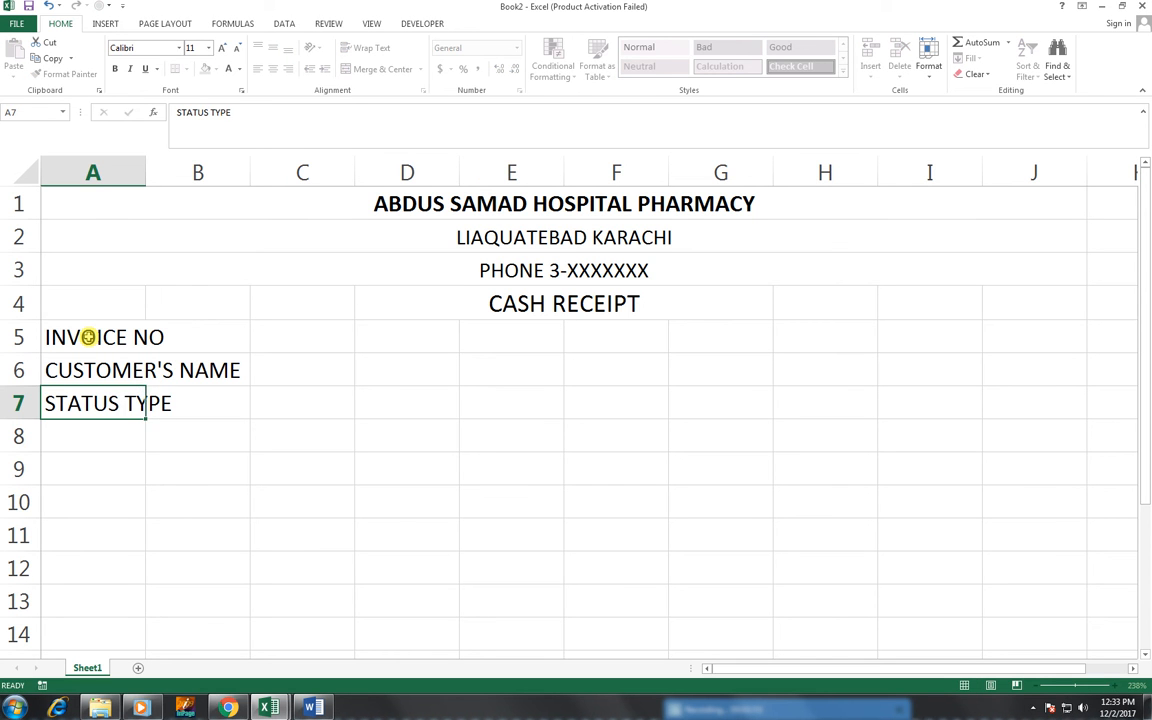
{"action": "key", "text": "Return"}
Enter the invoice number with a leading colon in cell C5 and ":CASH" as the customer entry in C6.
{"action": "left_click", "coordinate": [370, 330]}
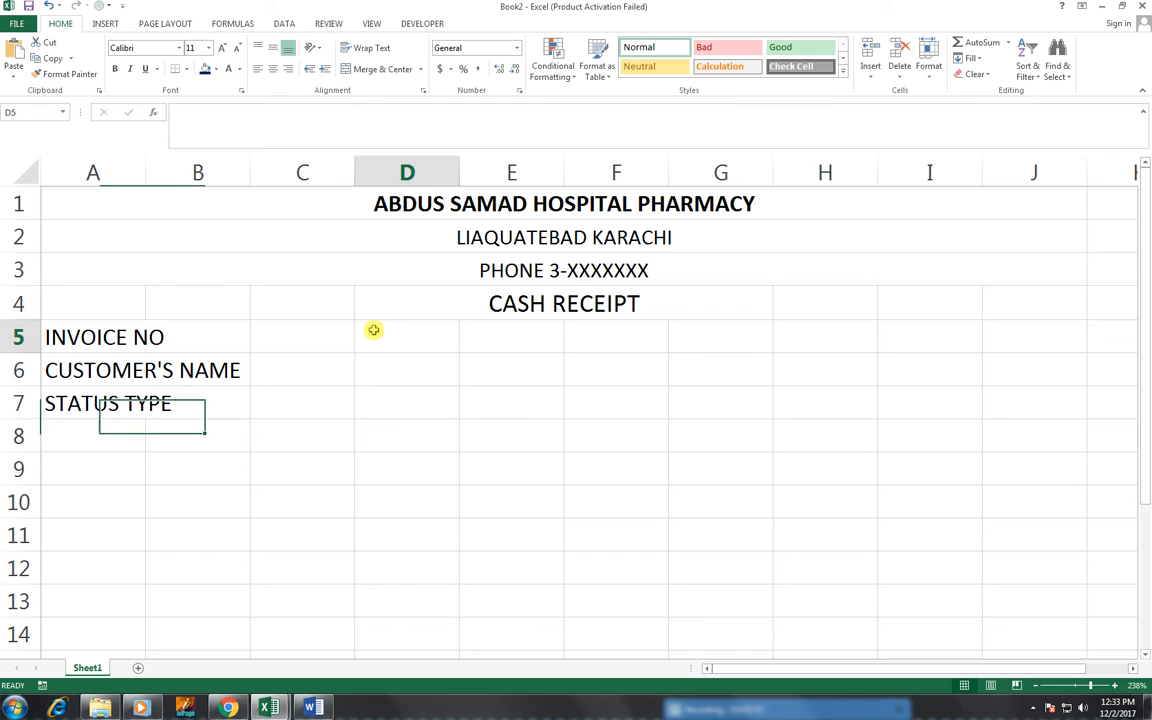
{"action": "left_click", "coordinate": [314, 337]}
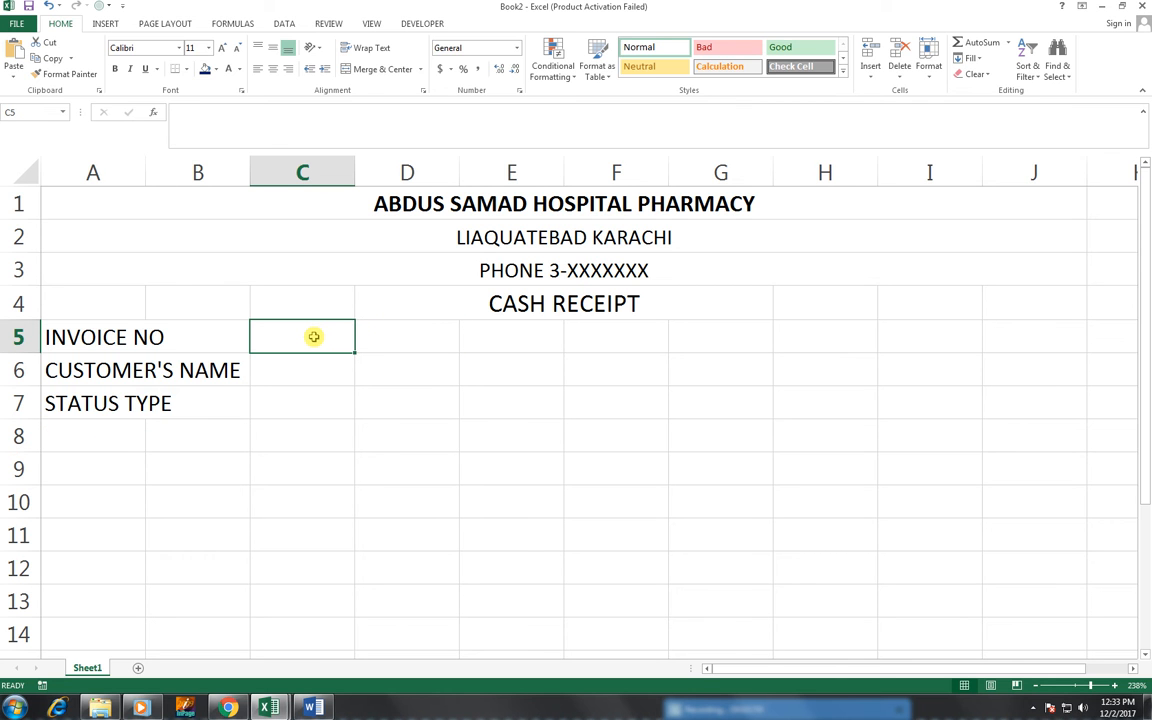
{"action": "type", "text": ":1711-03101"}
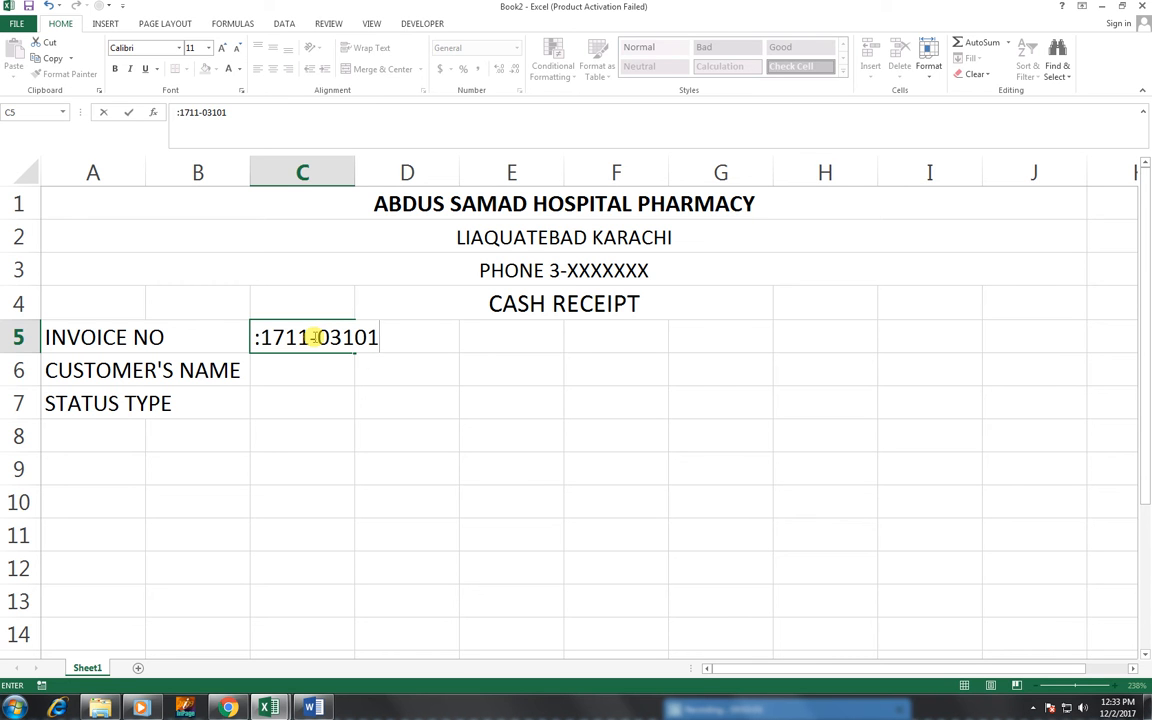
{"action": "key", "text": "Return"}
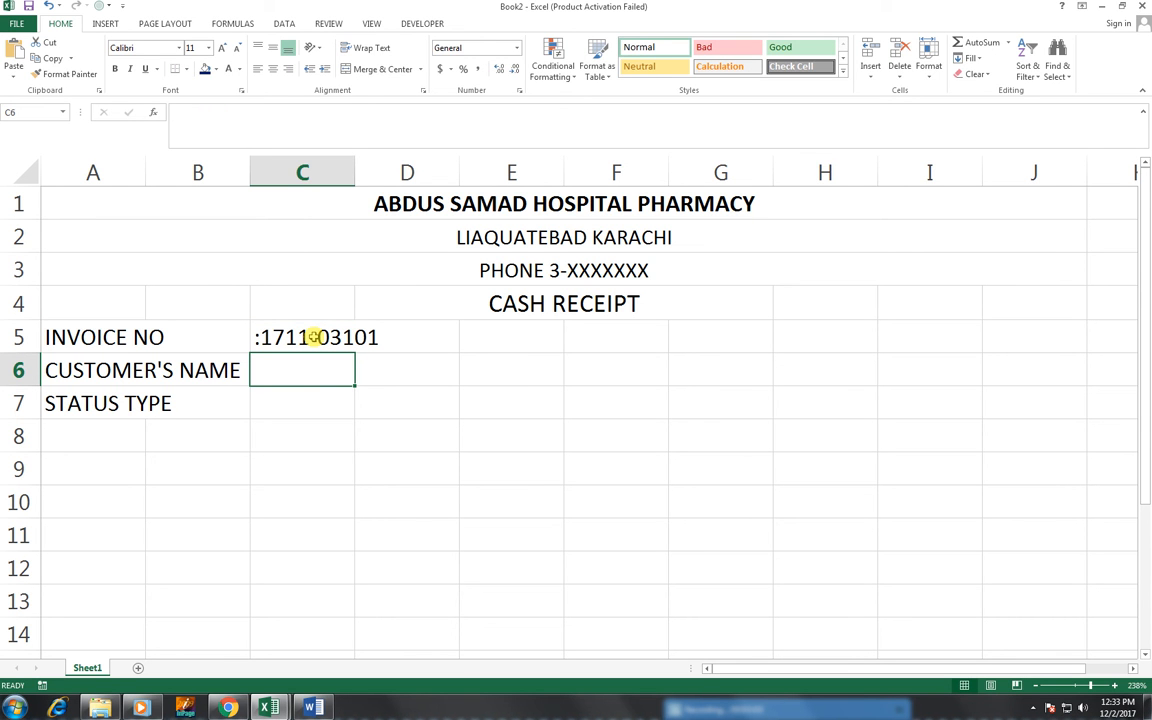
{"action": "type", "text": ":"}
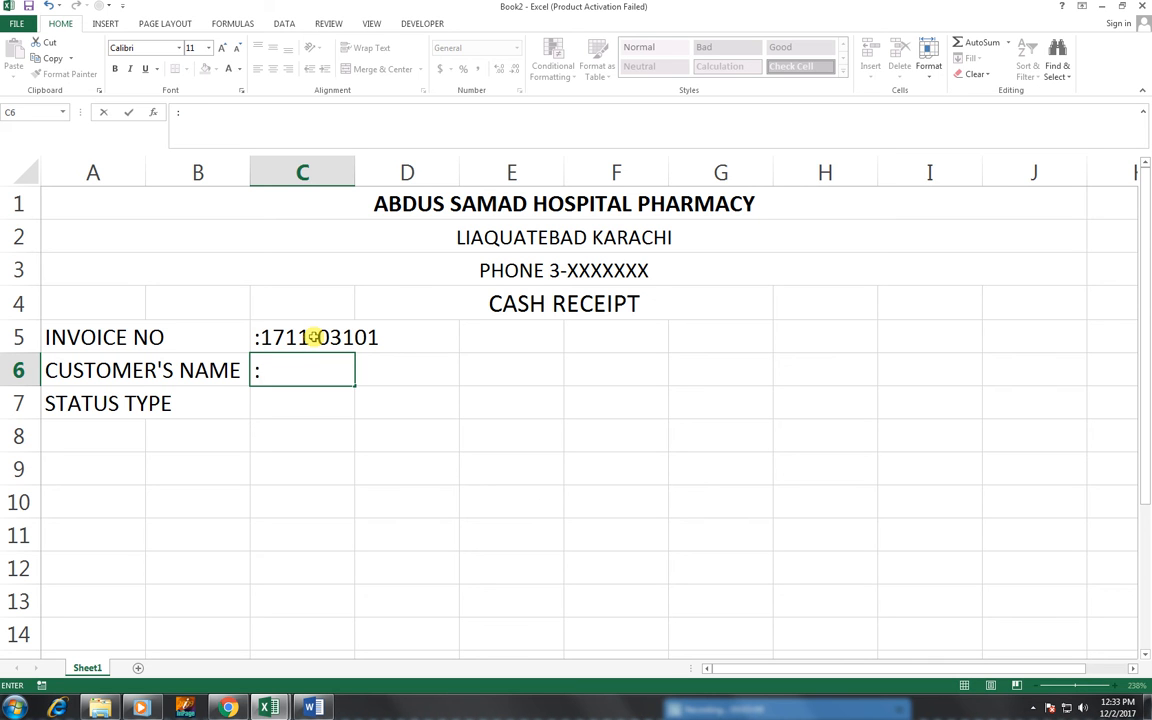
{"action": "type", "text": "CASH"}
{"action": "key", "text": "Return"}
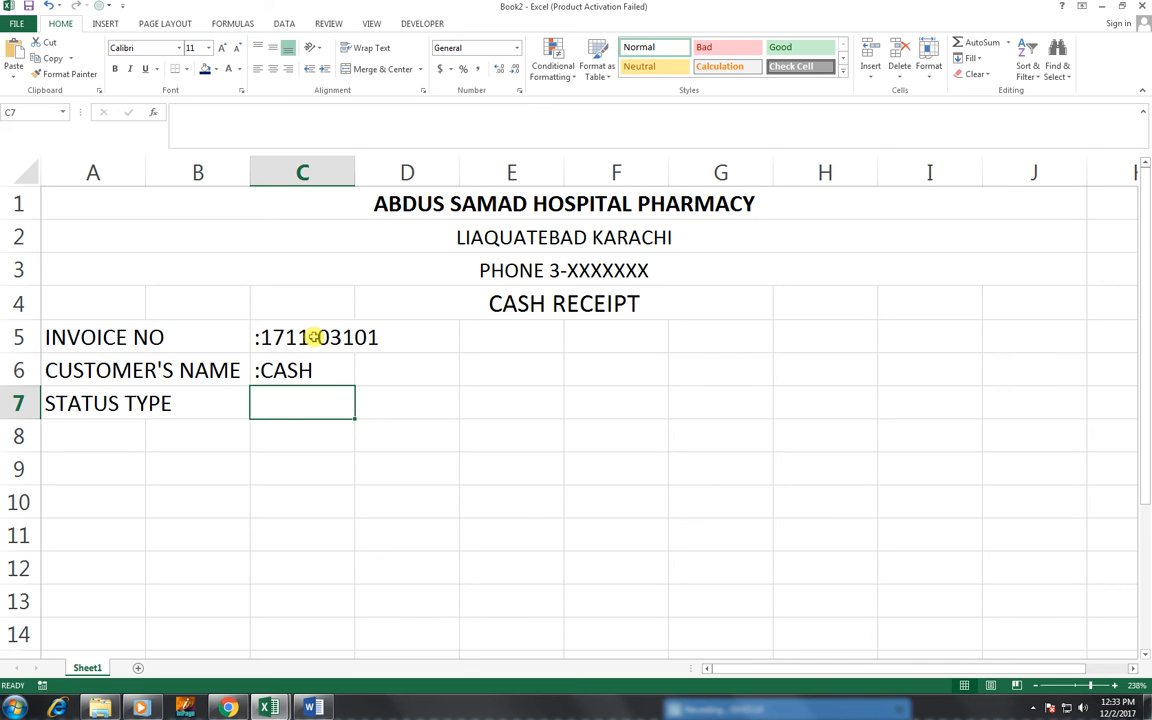
Enter ":PRIVATE PATIENT" in cell C7 as the status type.
{"action": "type", "text": ":T"}
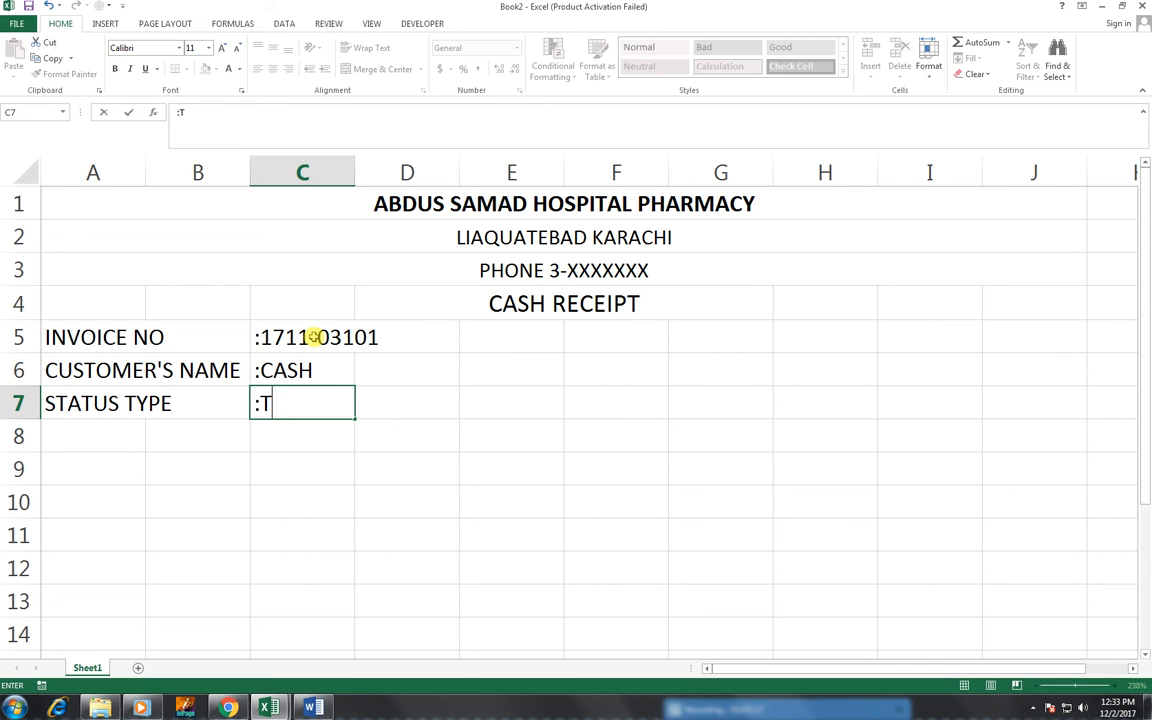
{"action": "key", "text": "BackSpace"}
{"action": "type", "text": "PRIV"}
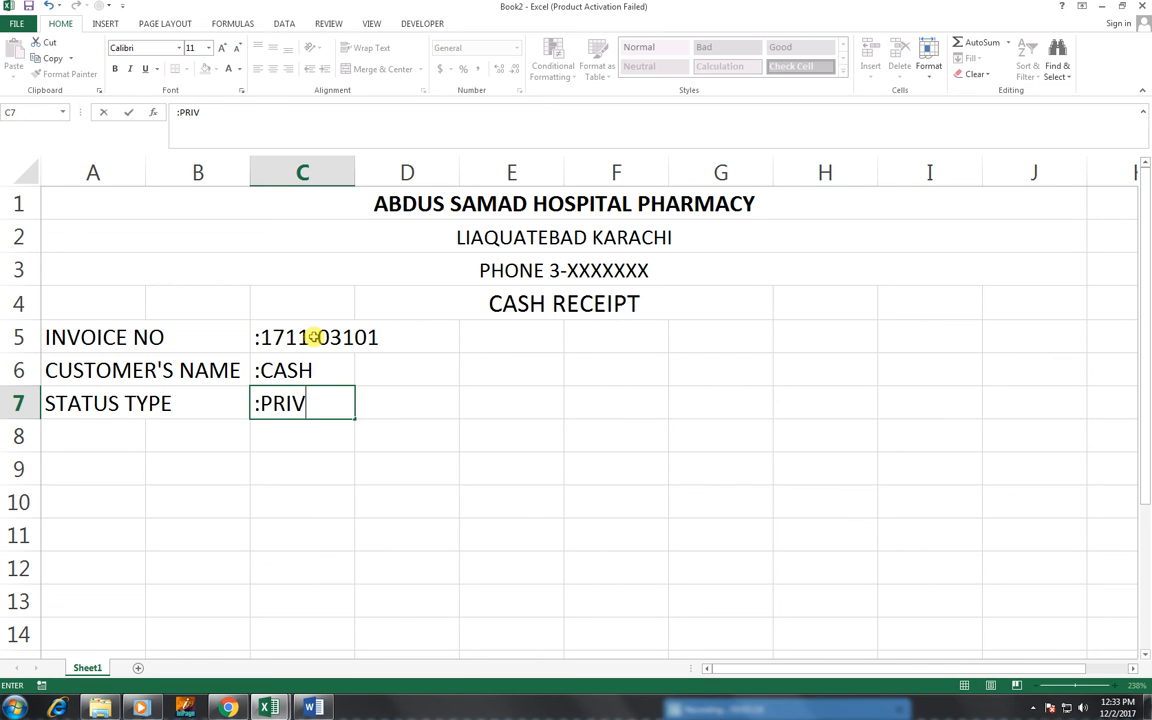
{"action": "type", "text": "ATE PAT"}
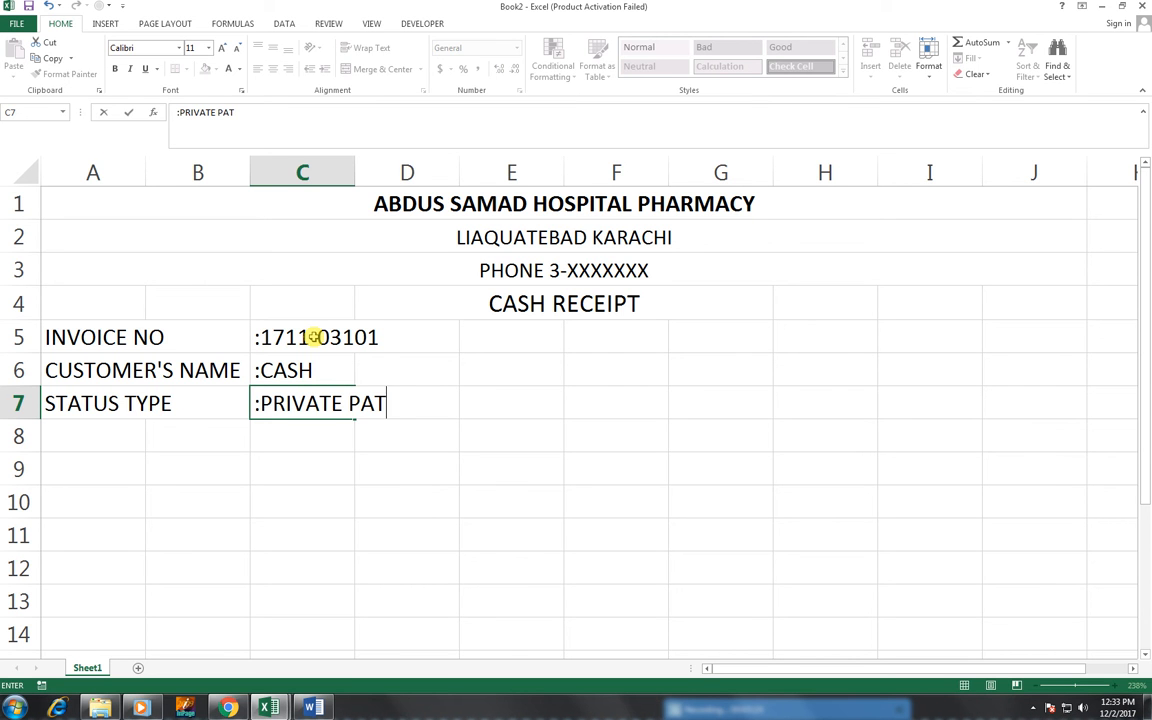
{"action": "type", "text": "IENT"}
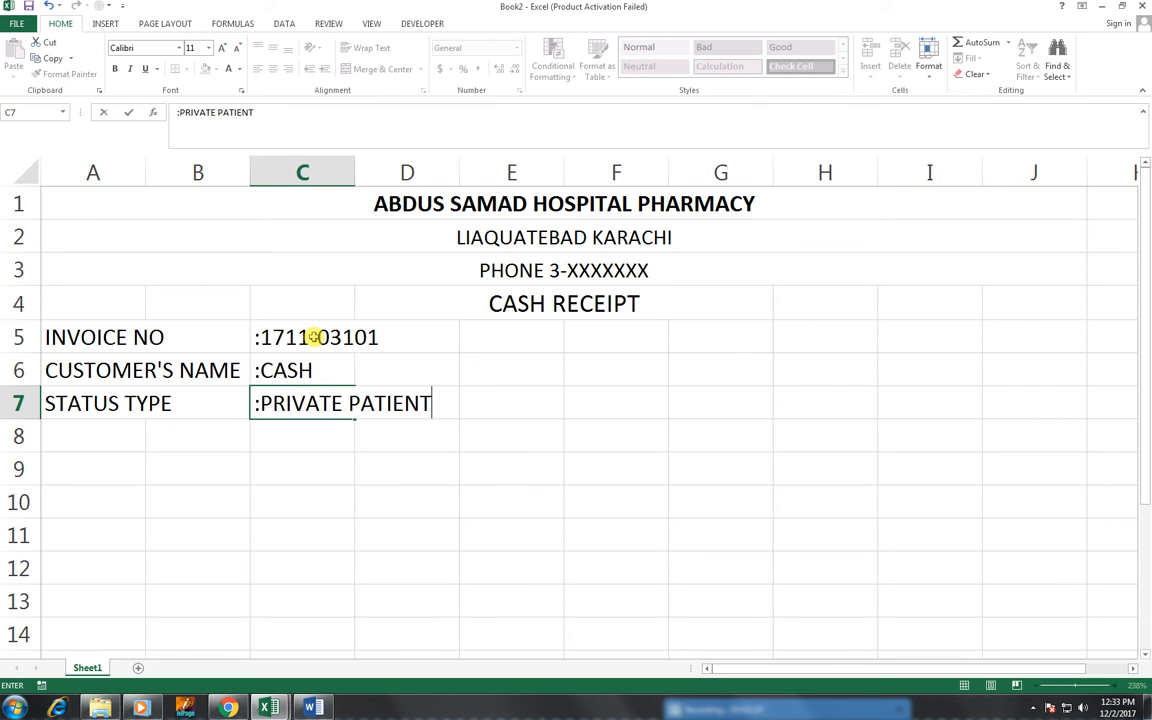
{"action": "key", "text": "ctrl+Return"}
Enter the label "DATE" in cell G5, on the same row as the invoice number.
{"action": "key", "text": "Right"}
{"action": "key", "text": "Right"}
{"action": "key", "text": "Right"}
{"action": "key", "text": "Right"}
{"action": "key", "text": "Up"}
{"action": "key", "text": "Up"}
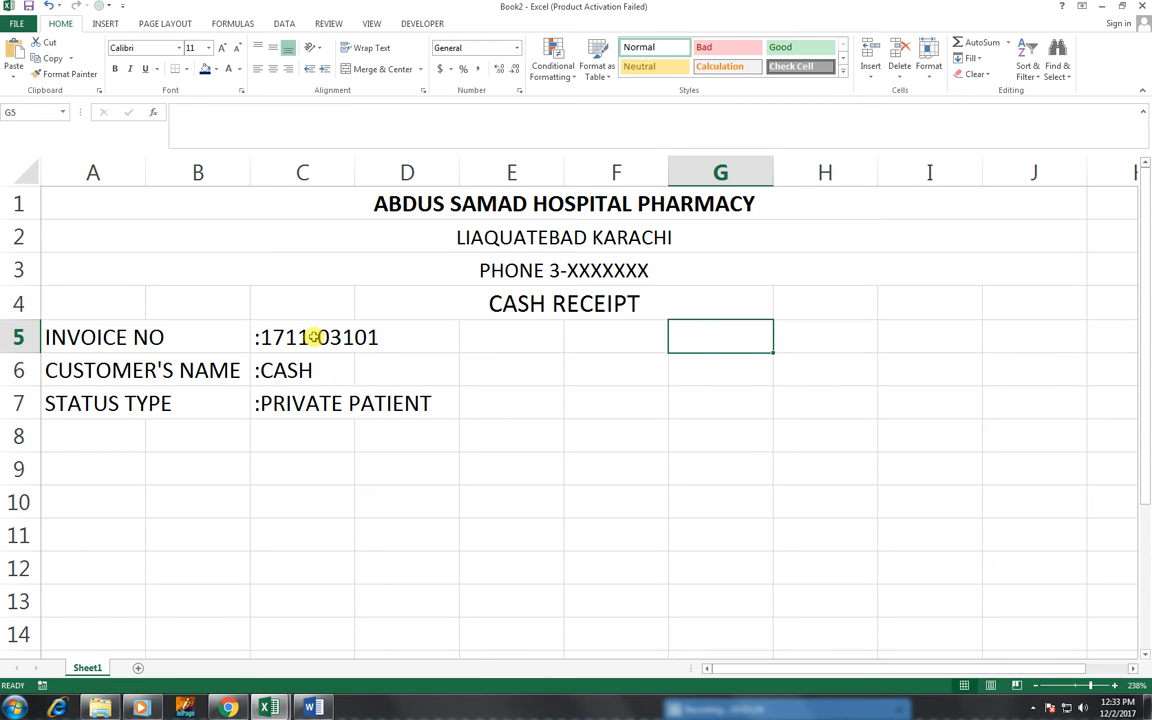
{"action": "type", "text": "DATE"}
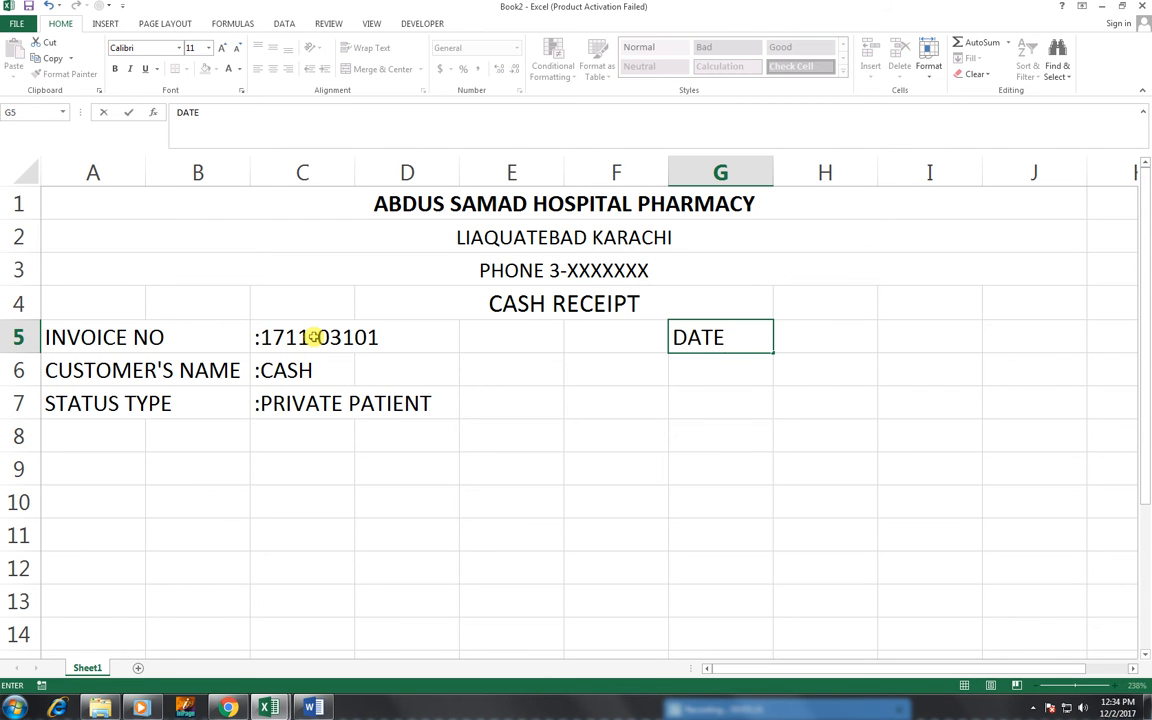
{"action": "key", "text": "ctrl+Return"}
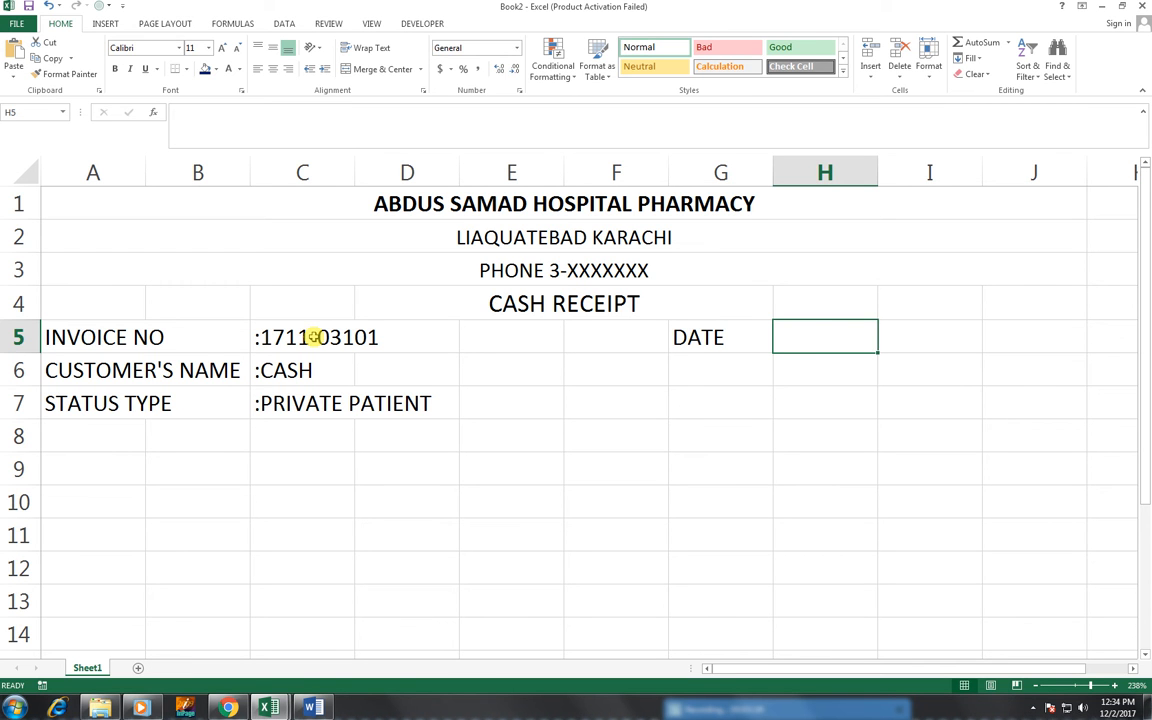
Insert the current date in cell H5 beside the DATE label.
{"action": "key", "text": "ctrl+shift+semicolon"}
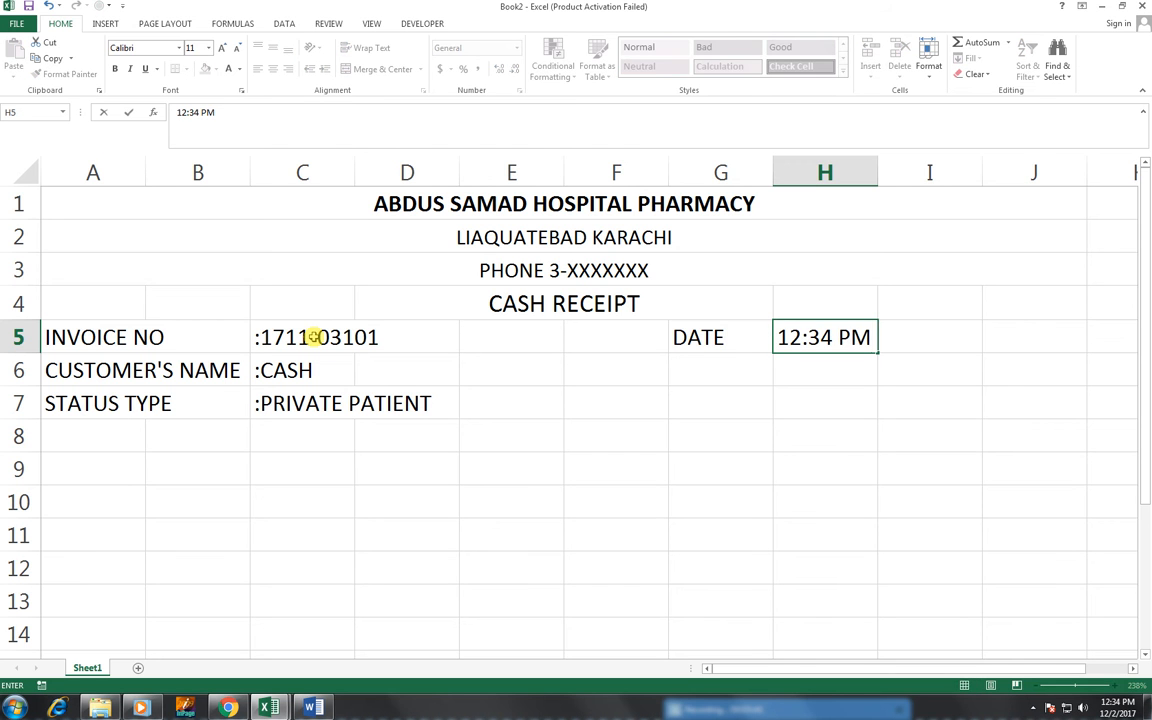
{"action": "key", "text": "BackSpace"}
{"action": "key", "text": "BackSpace"}
{"action": "key", "text": "BackSpace"}
{"action": "key", "text": "BackSpace"}
{"action": "key", "text": "BackSpace"}
{"action": "key", "text": "BackSpace"}
{"action": "key", "text": "BackSpace"}
{"action": "key", "text": "BackSpace"}
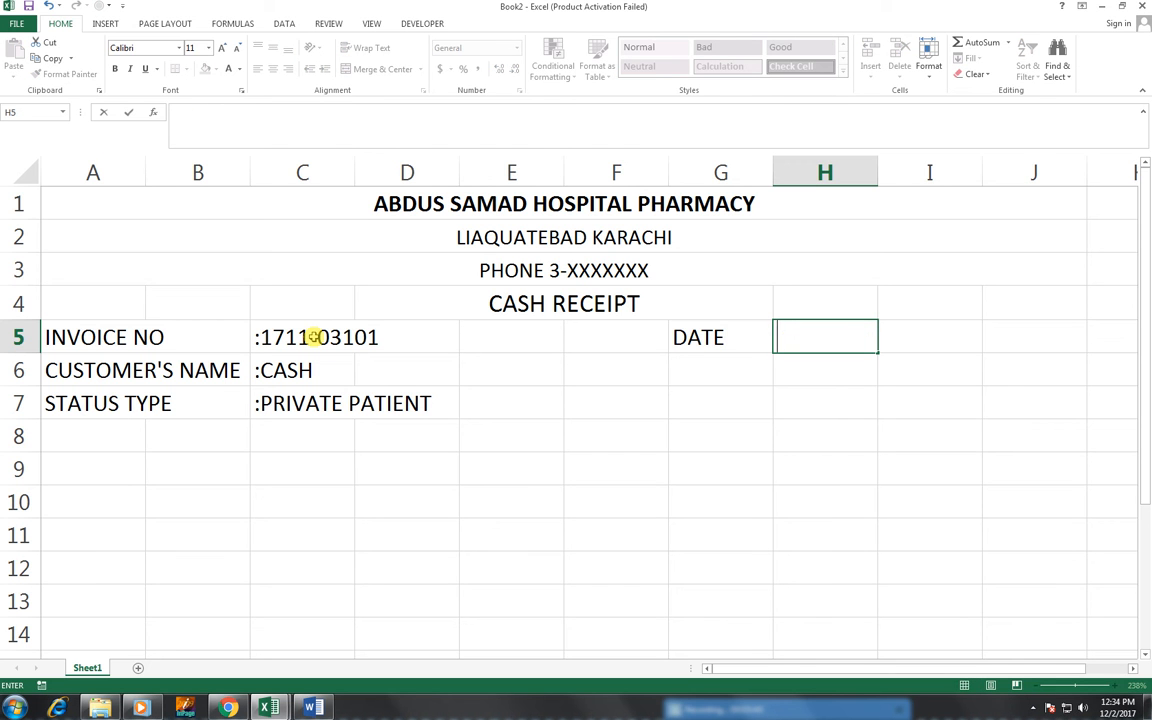
{"action": "key", "text": "ctrl+semicolon"}
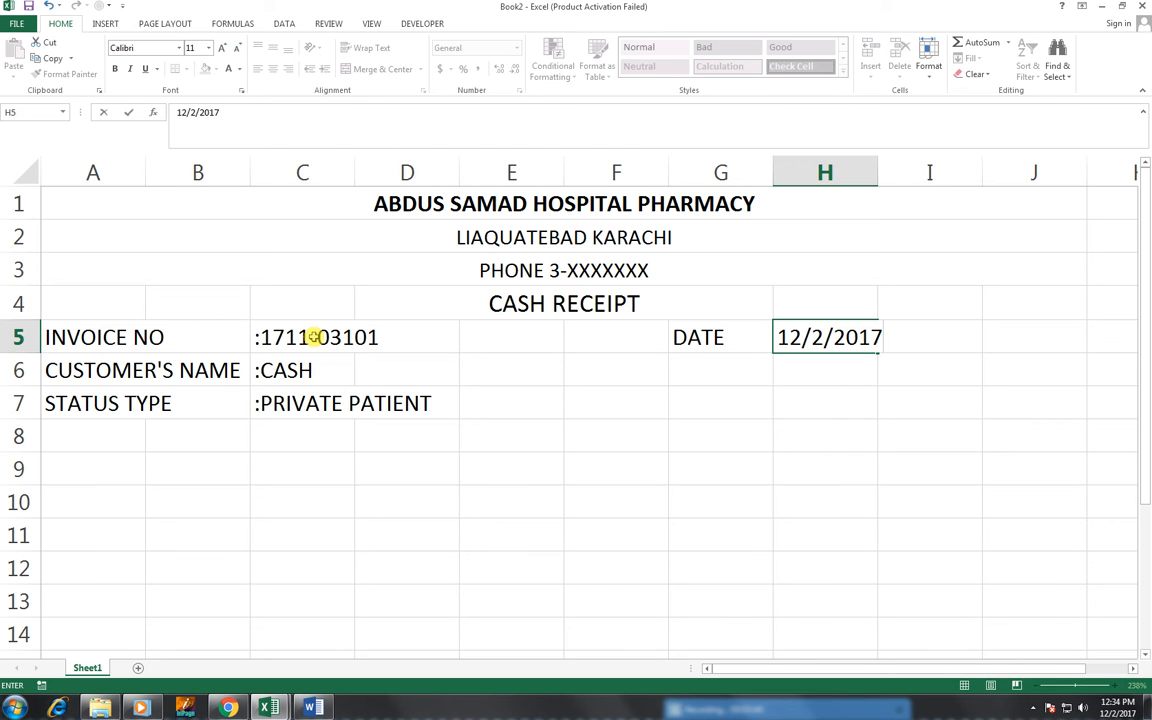
{"action": "key", "text": "Return"}
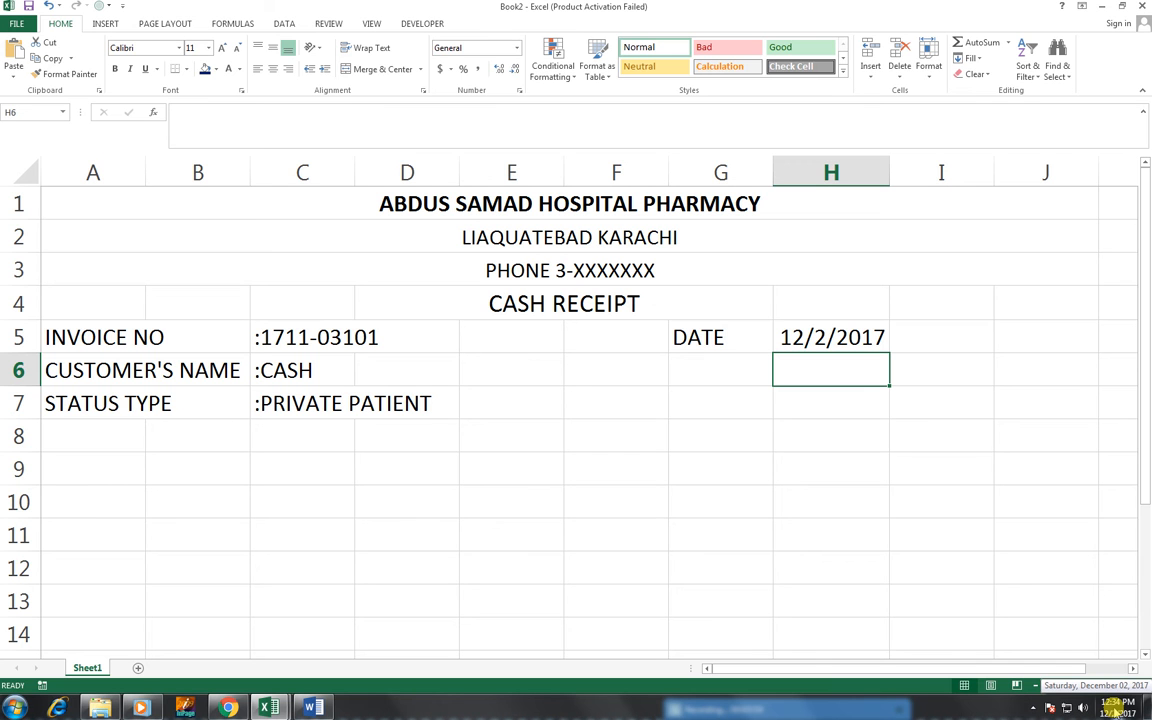
Replace the date in cell H5 with 1-DEC-17 and apply the day-month-year date format to it.
{"action": "left_click", "coordinate": [830, 338]}
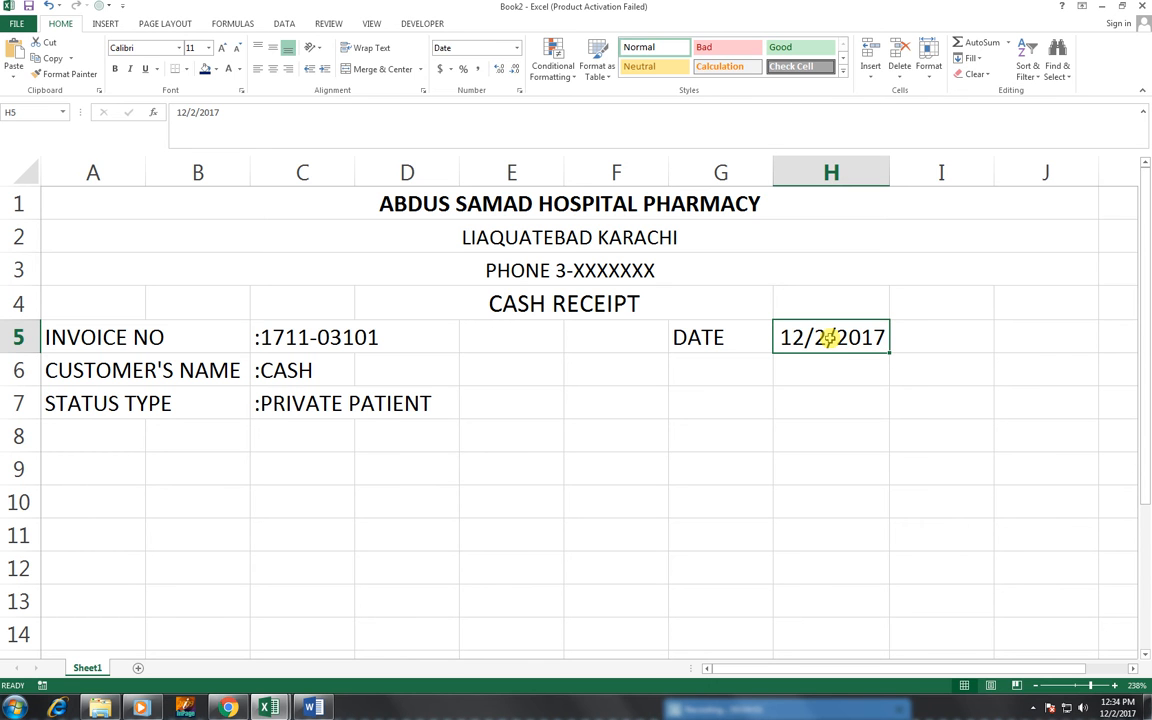
{"action": "type", "text": "1"}
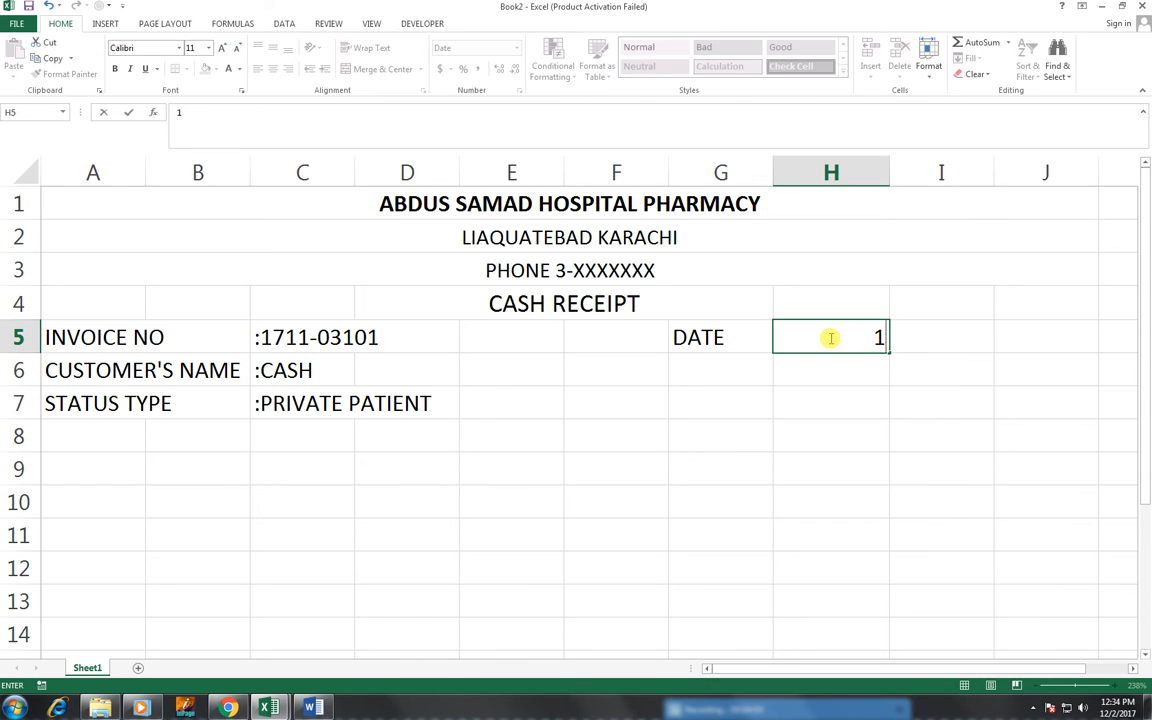
{"action": "type", "text": "-DEC-17"}
{"action": "key", "text": "Return"}
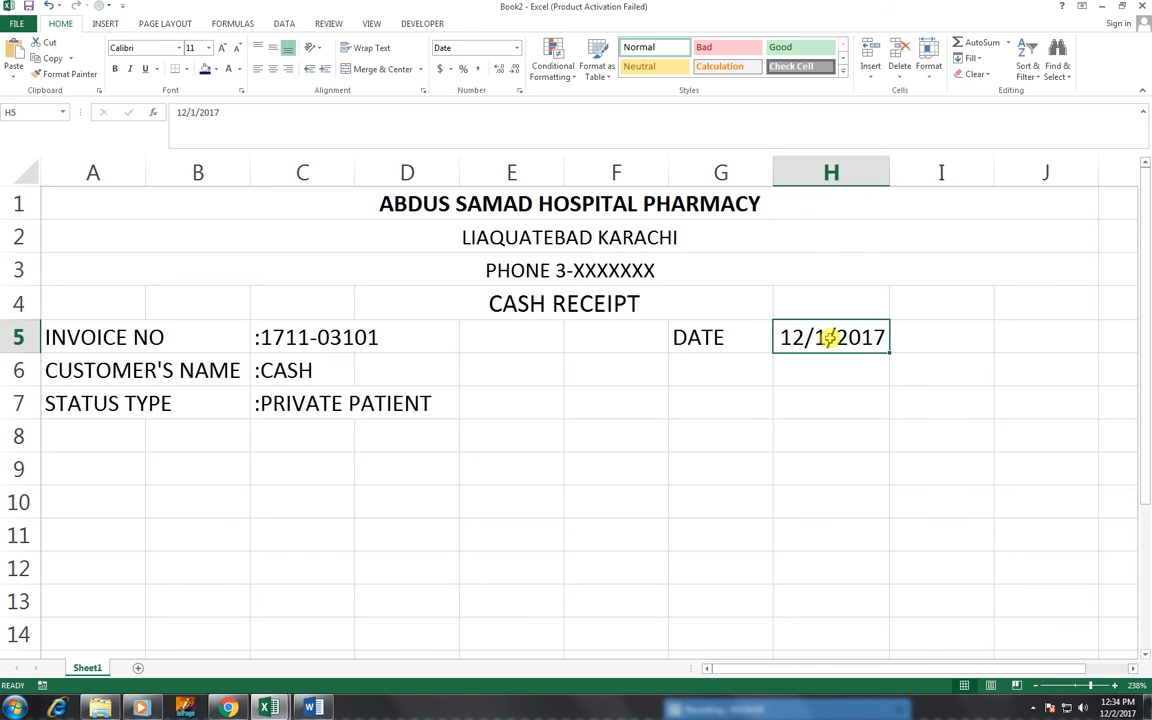
{"action": "key", "text": "ctrl+shift+3"}
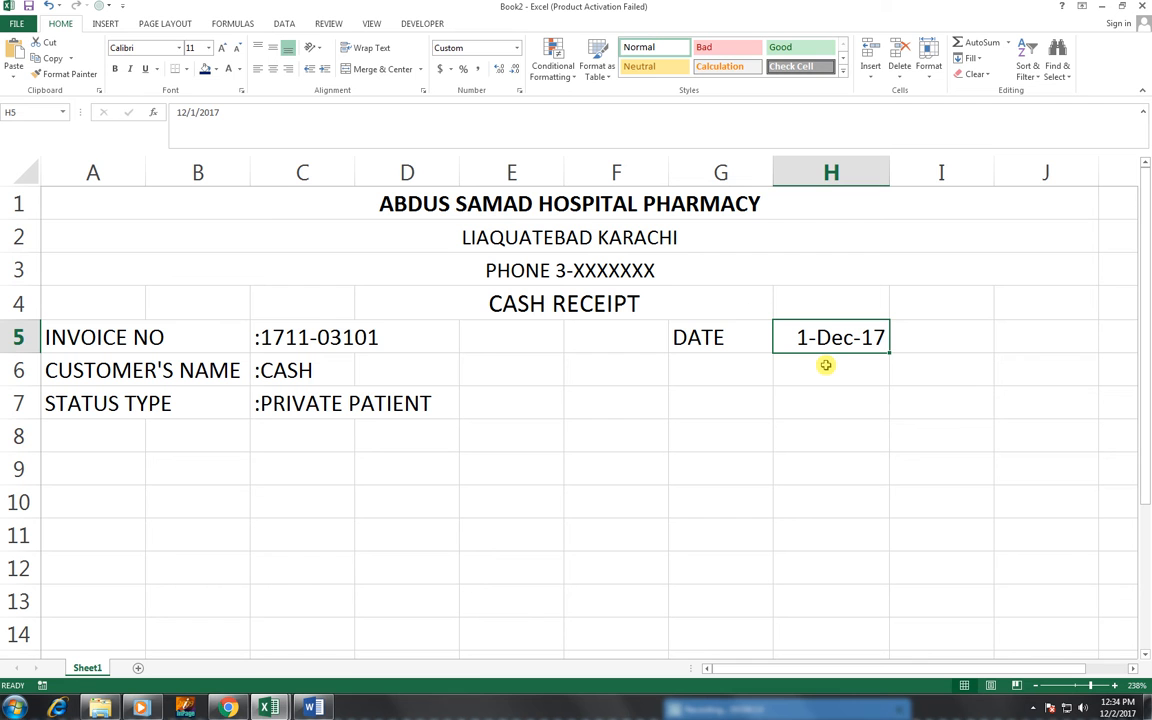
Enter the label "TIME" in cell I5 and the value ":13:00" in cell J5 beside it.
{"action": "left_click", "coordinate": [920, 333]}
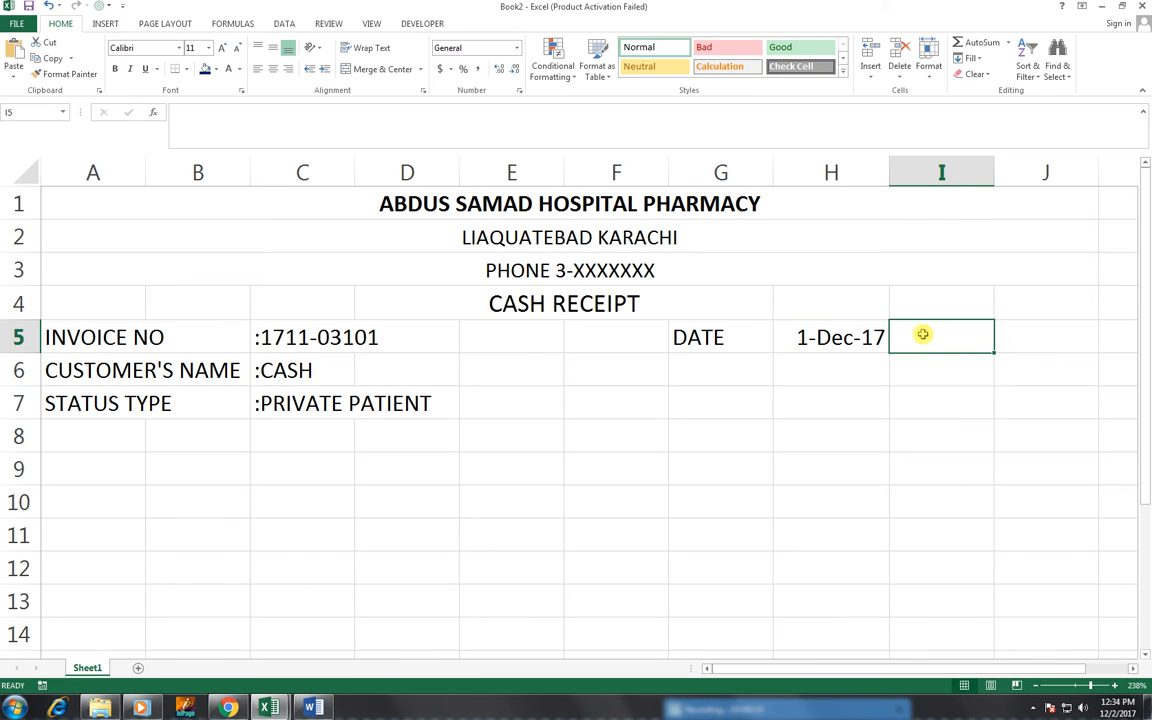
{"action": "type", "text": "TIME"}
{"action": "key", "text": "Tab"}
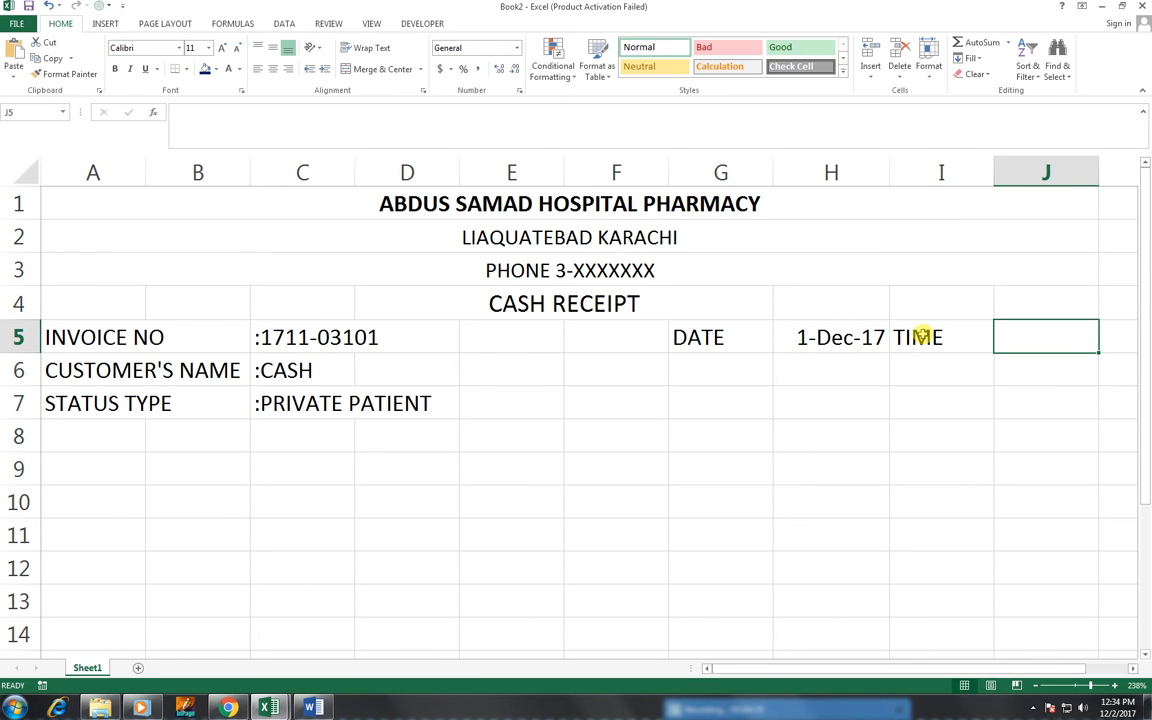
{"action": "type", "text": ":"}
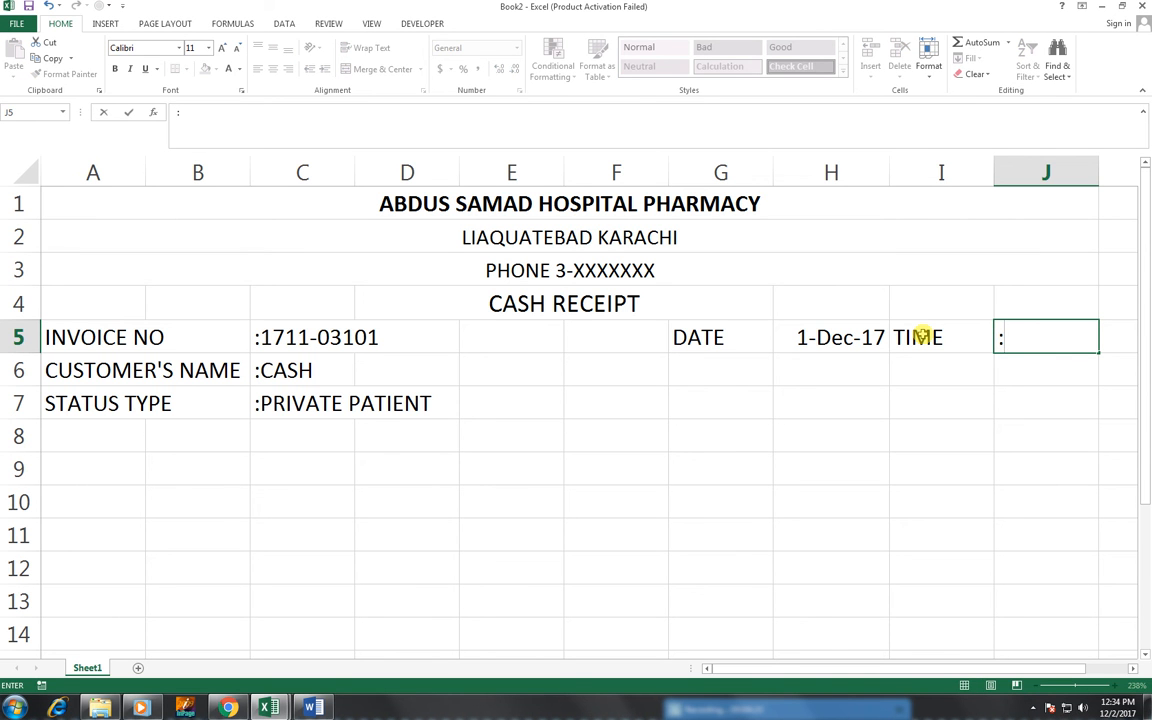
{"action": "type", "text": "13:00"}
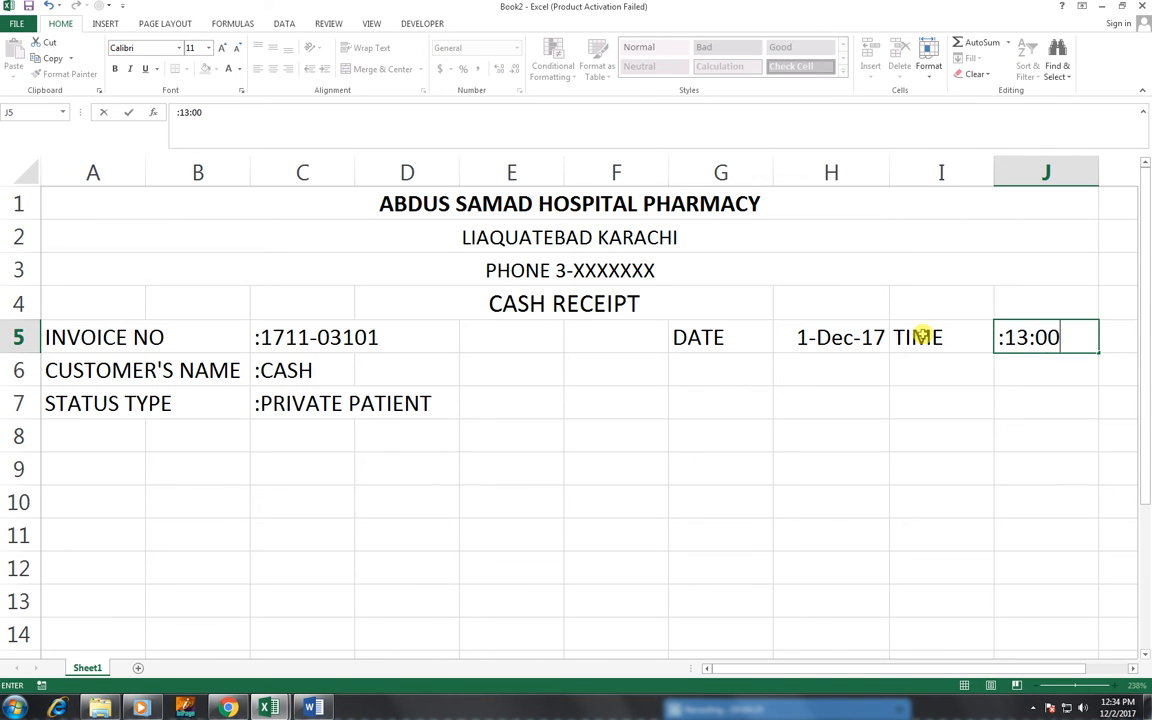
{"action": "key", "text": "Return"}
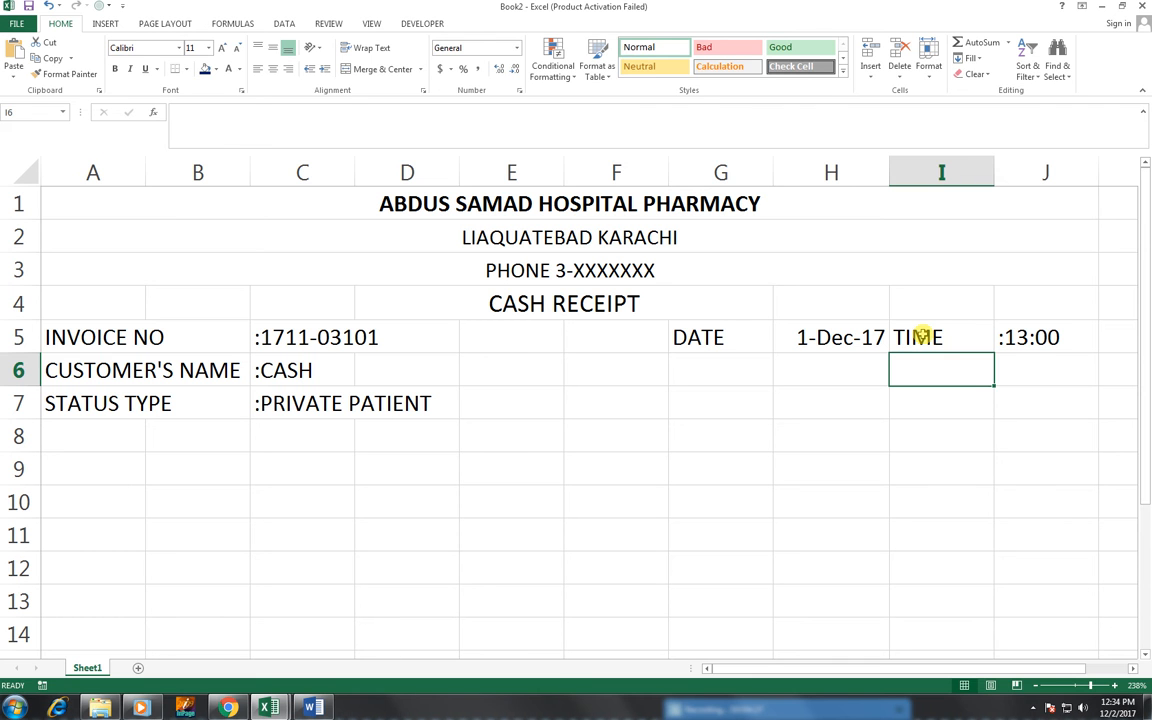
{"action": "key", "text": "Left"}
{"action": "key", "text": "Left"}
{"action": "key", "text": "Left"}
{"action": "key", "text": "Left"}
{"action": "key", "text": "Left"}
{"action": "key", "text": "Left"}
{"action": "key", "text": "Left"}
{"action": "key", "text": "Left"}
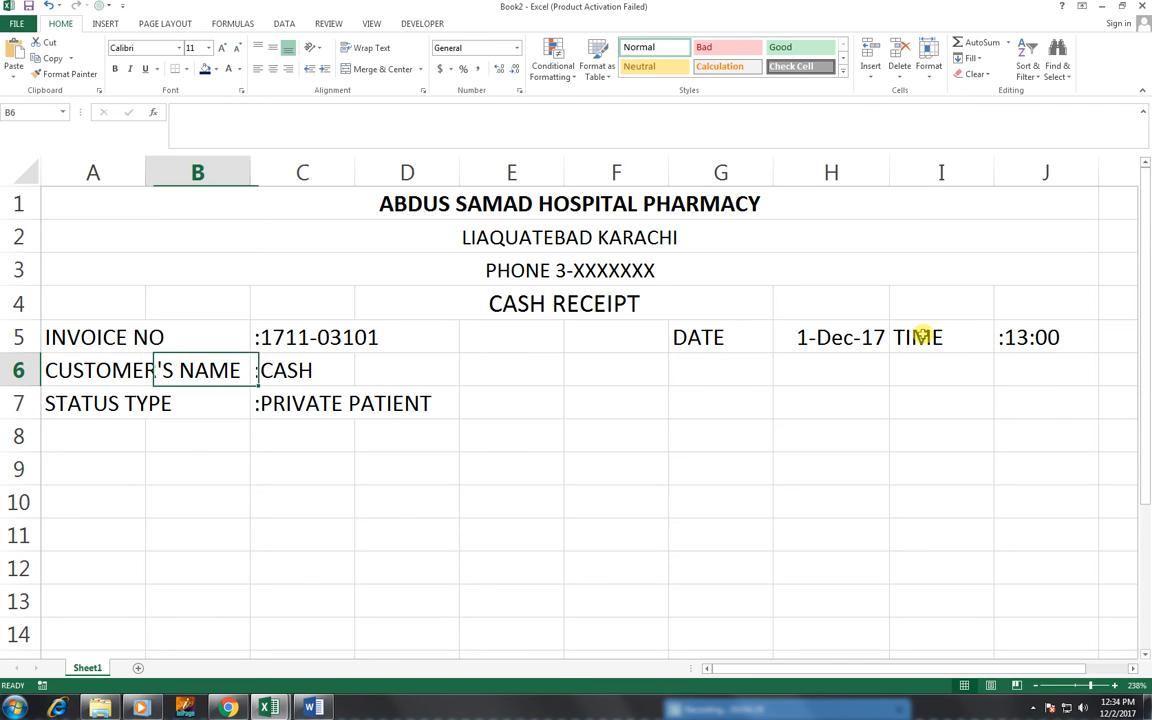
{"action": "key", "text": "Down"}
{"action": "key", "text": "Down"}
{"action": "key", "text": "Down"}
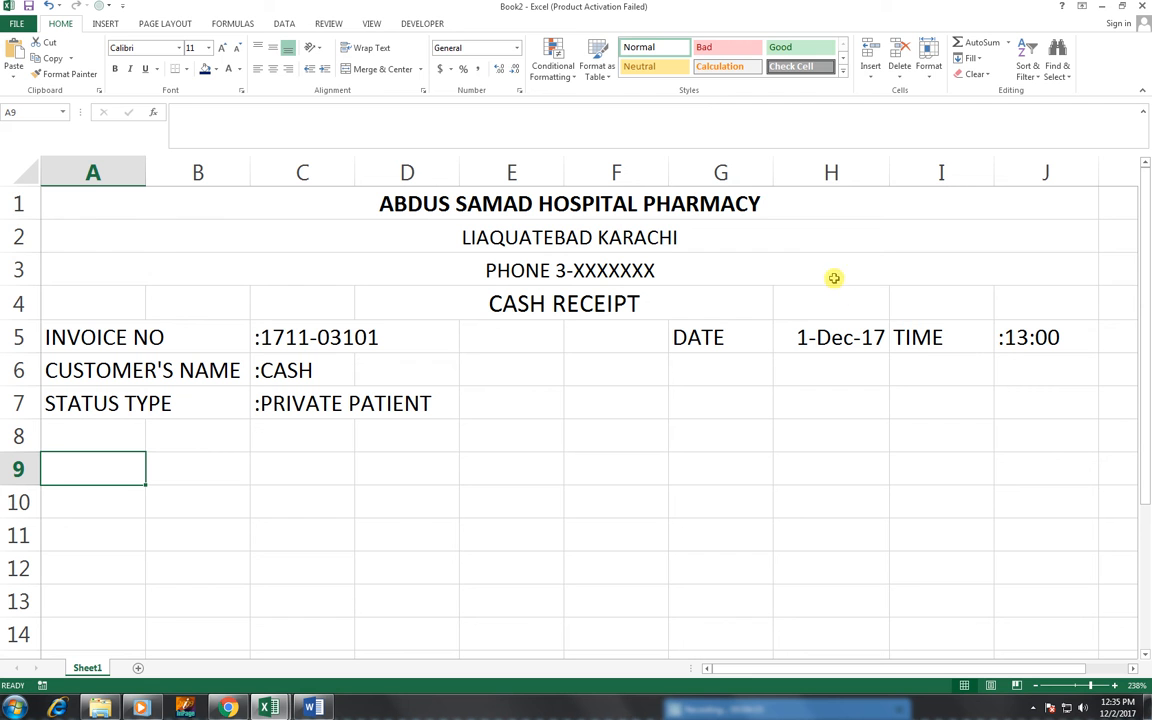
Reduce the heights of rows 1 to 3 and rows 5 to 7, keeping row 1 slightly taller than the others.
{"action": "left_click_drag", "start_coordinate": [24, 220], "coordinate": [18, 263]}
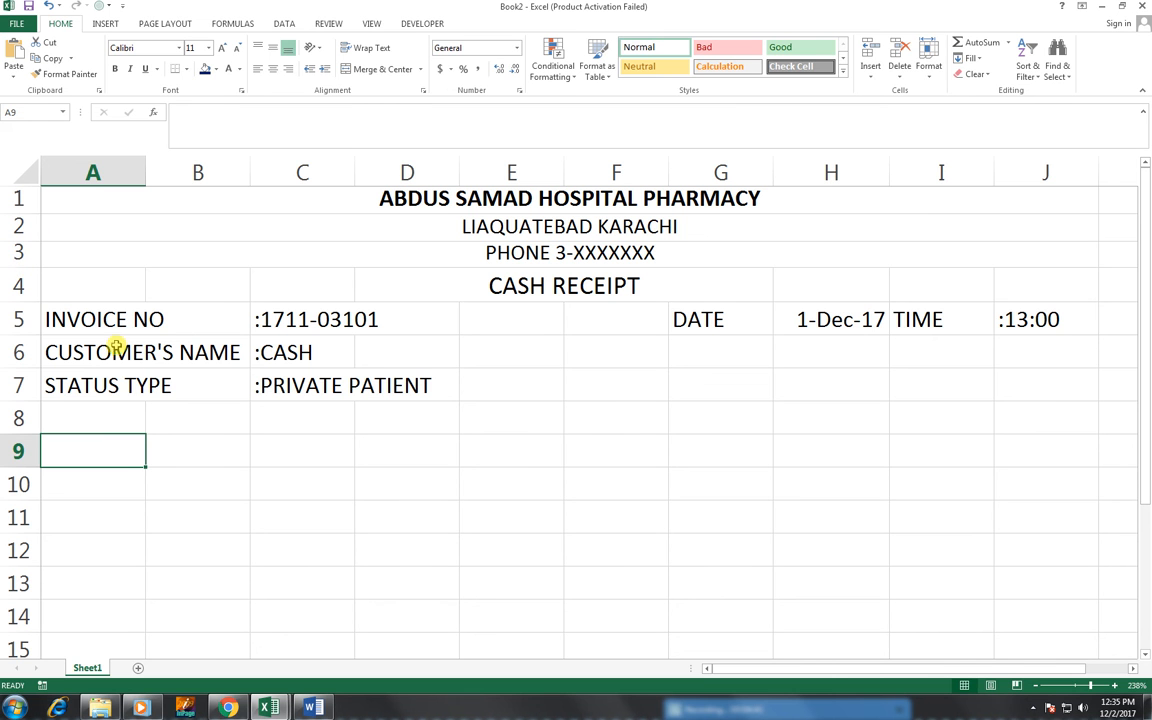
{"action": "left_click_drag", "start_coordinate": [18, 325], "coordinate": [21, 378]}
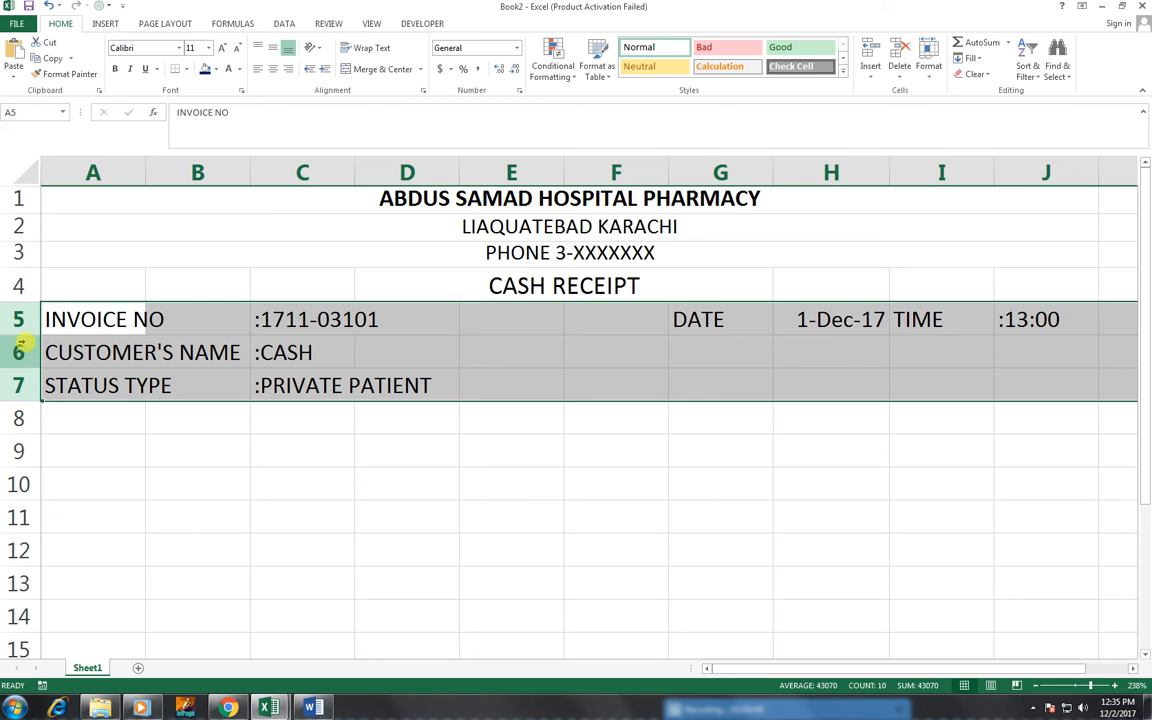
{"action": "left_click_drag", "start_coordinate": [27, 335], "coordinate": [26, 329]}
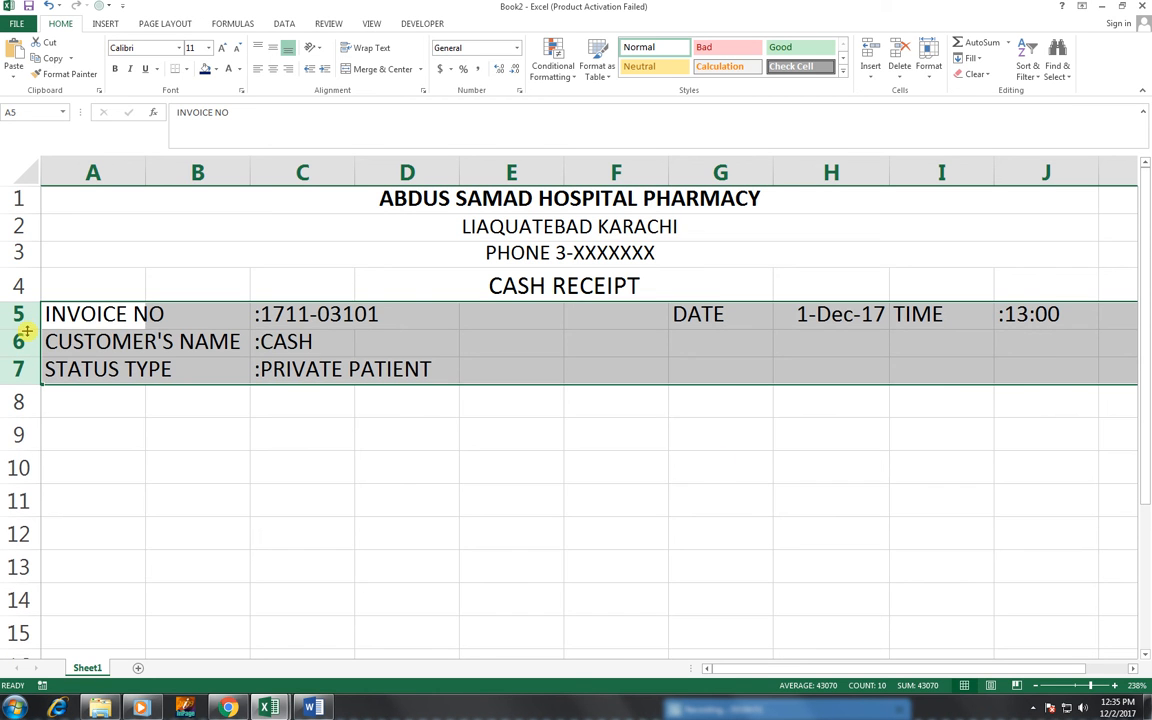
{"action": "left_click", "coordinate": [784, 456]}
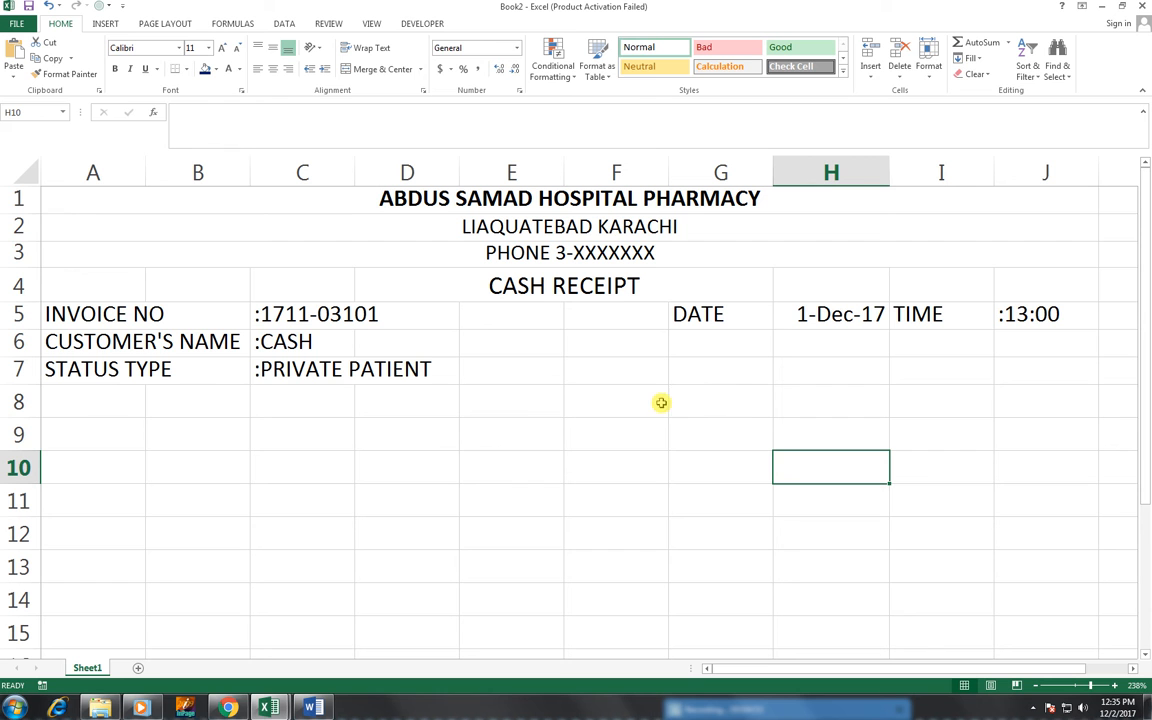
{"action": "left_click_drag", "start_coordinate": [30, 214], "coordinate": [30, 222]}
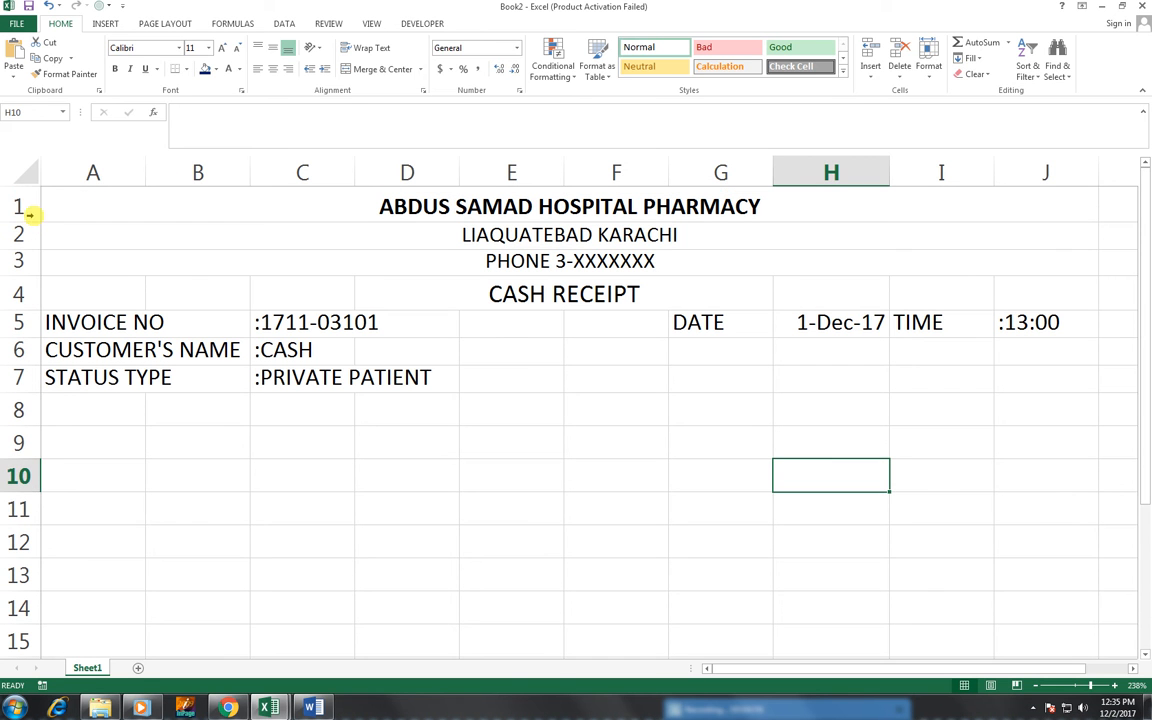
Enter the item table headings "S#" in cell A8 and "ITEM NAME" in cell B8.
{"action": "left_click", "coordinate": [85, 404]}
{"action": "type", "text": "S#"}
{"action": "key", "text": "Tab"}
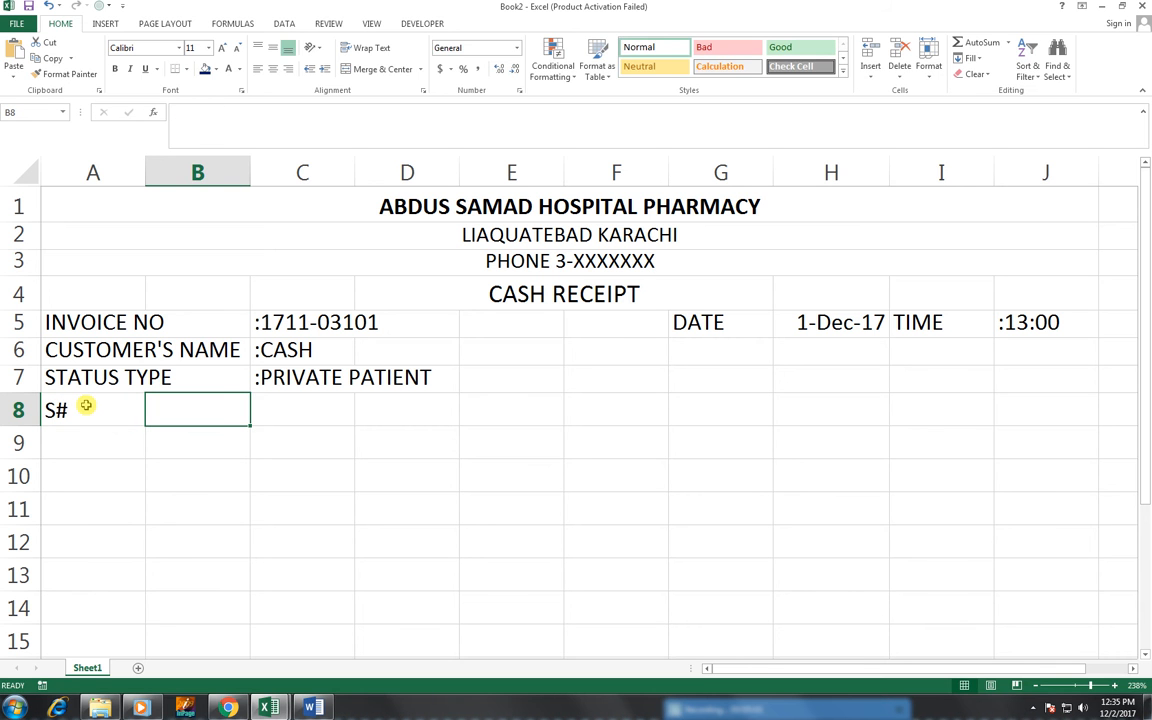
{"action": "type", "text": "ITEM NAME"}
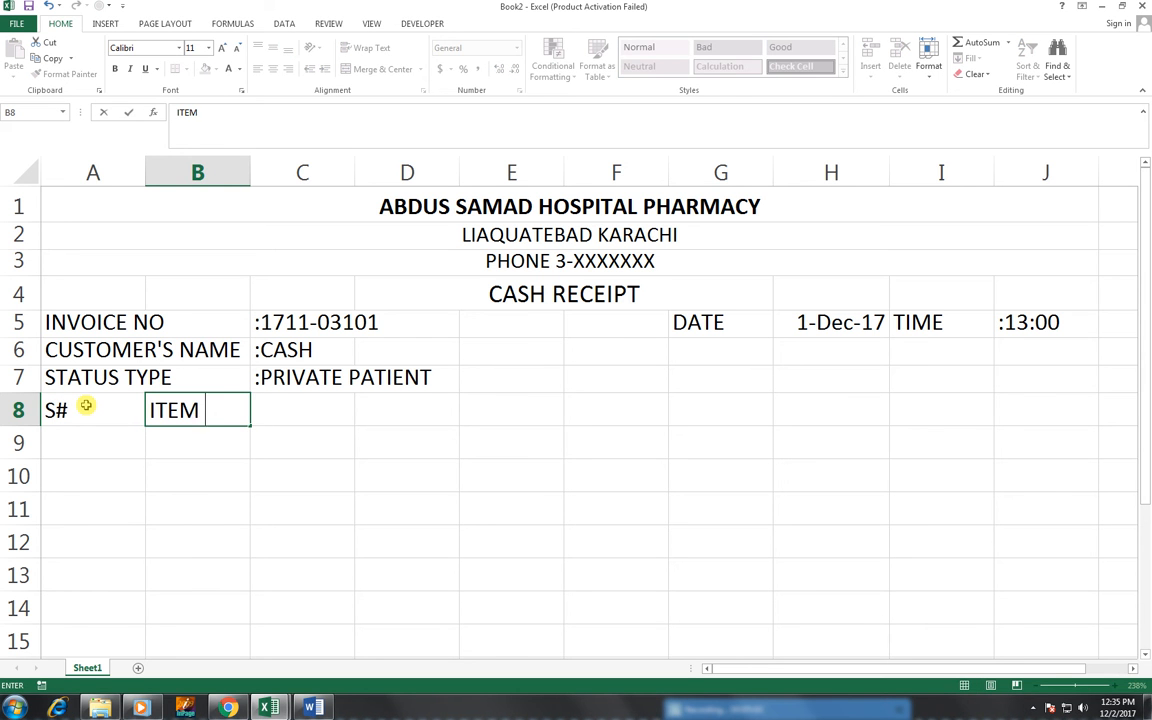
{"action": "key", "text": "Tab"}
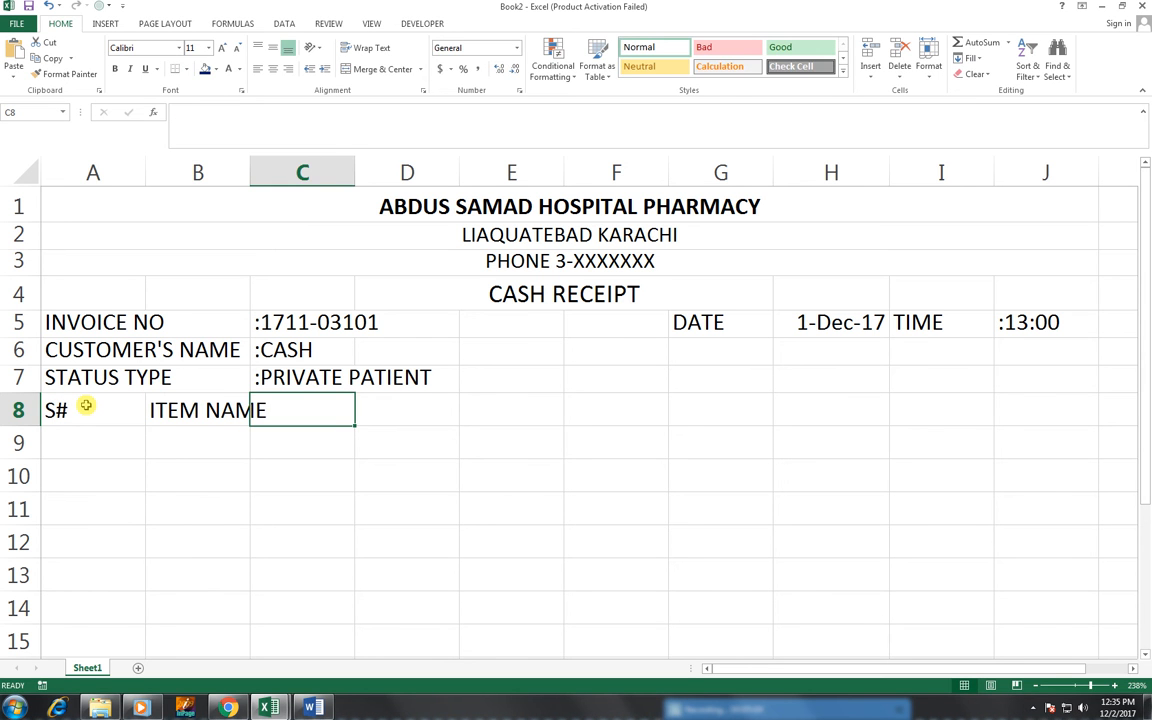
{"action": "key", "text": "Tab"}
{"action": "key", "text": "Tab"}
{"action": "key", "text": "Tab"}
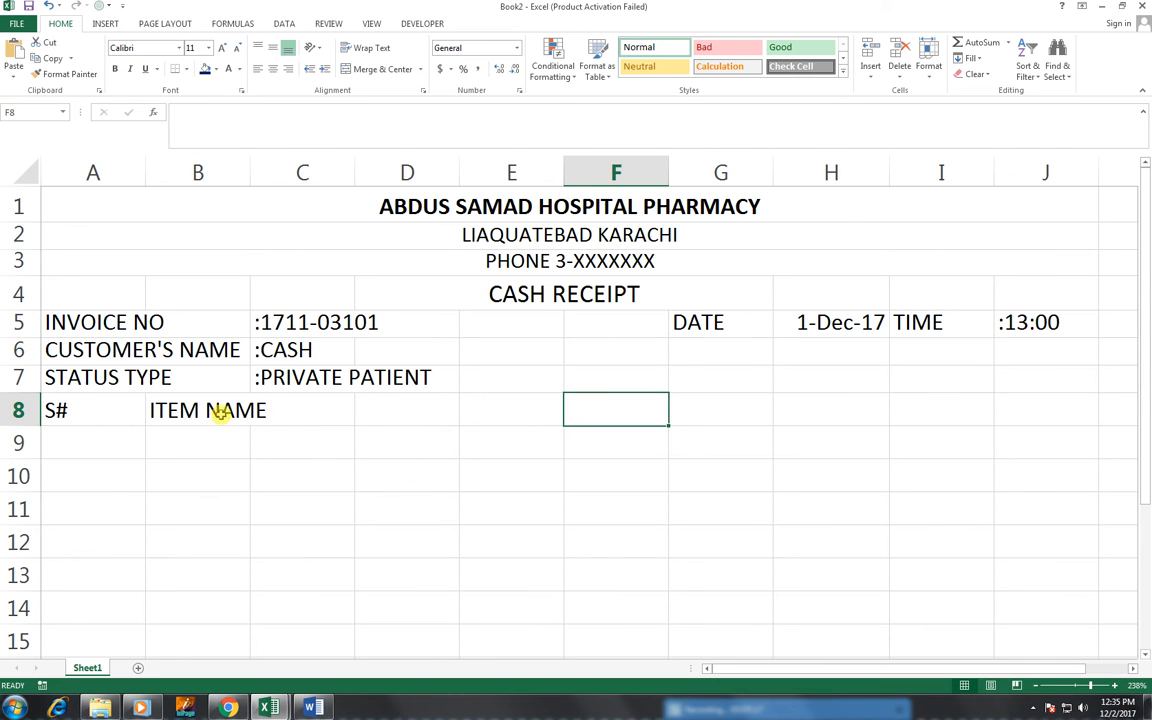
Merge columns B to E separately in each of rows 8 to 13 with Merge Across for the item names.
{"action": "left_click_drag", "start_coordinate": [215, 407], "coordinate": [510, 566]}
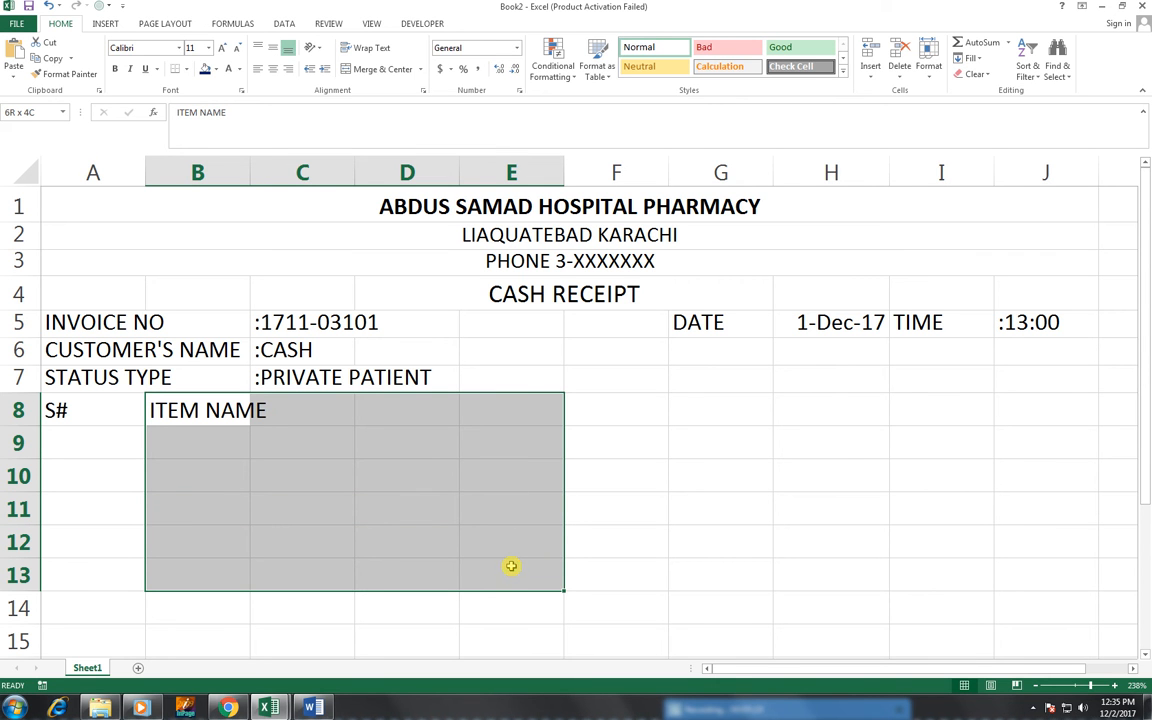
{"action": "left_click_drag", "start_coordinate": [511, 566], "coordinate": [509, 563]}
{"action": "left_click", "coordinate": [421, 69]}
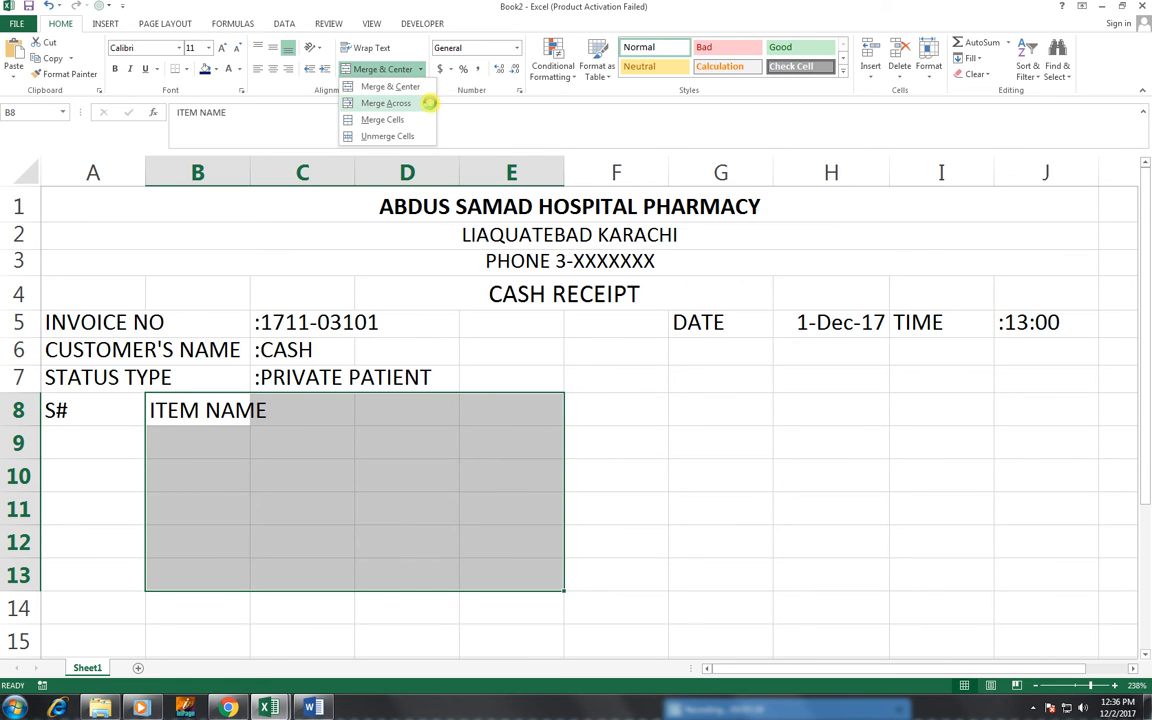
{"action": "left_click", "coordinate": [429, 103]}
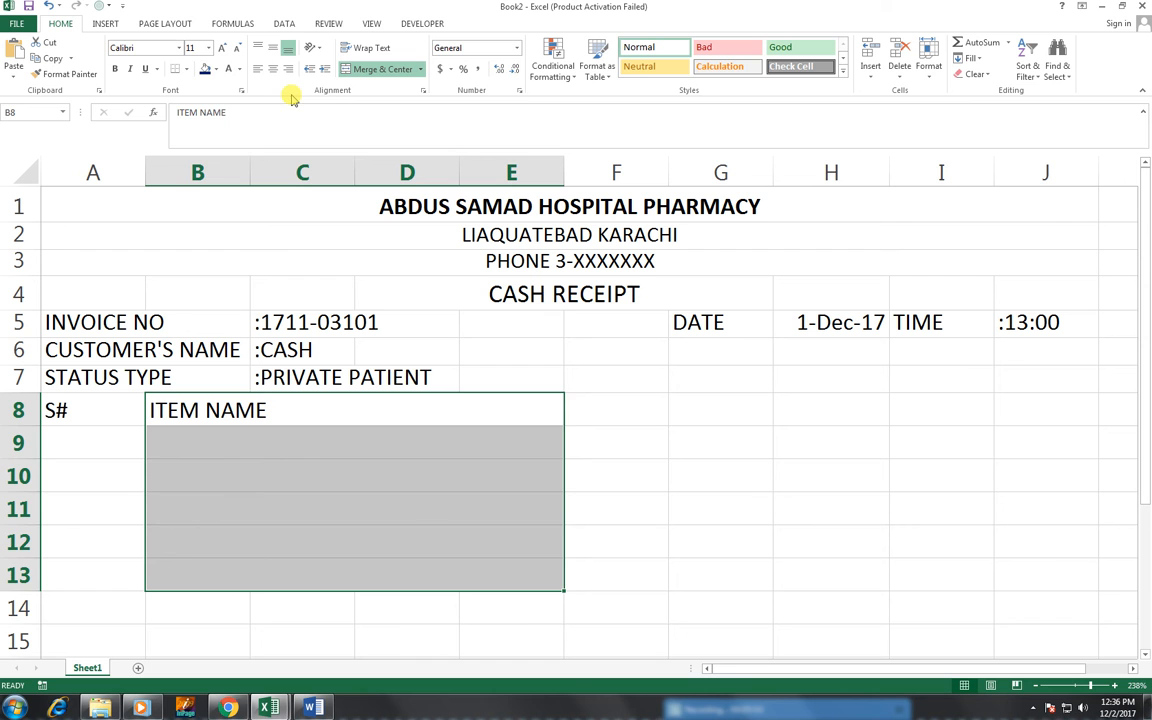
{"action": "left_click", "coordinate": [168, 445]}
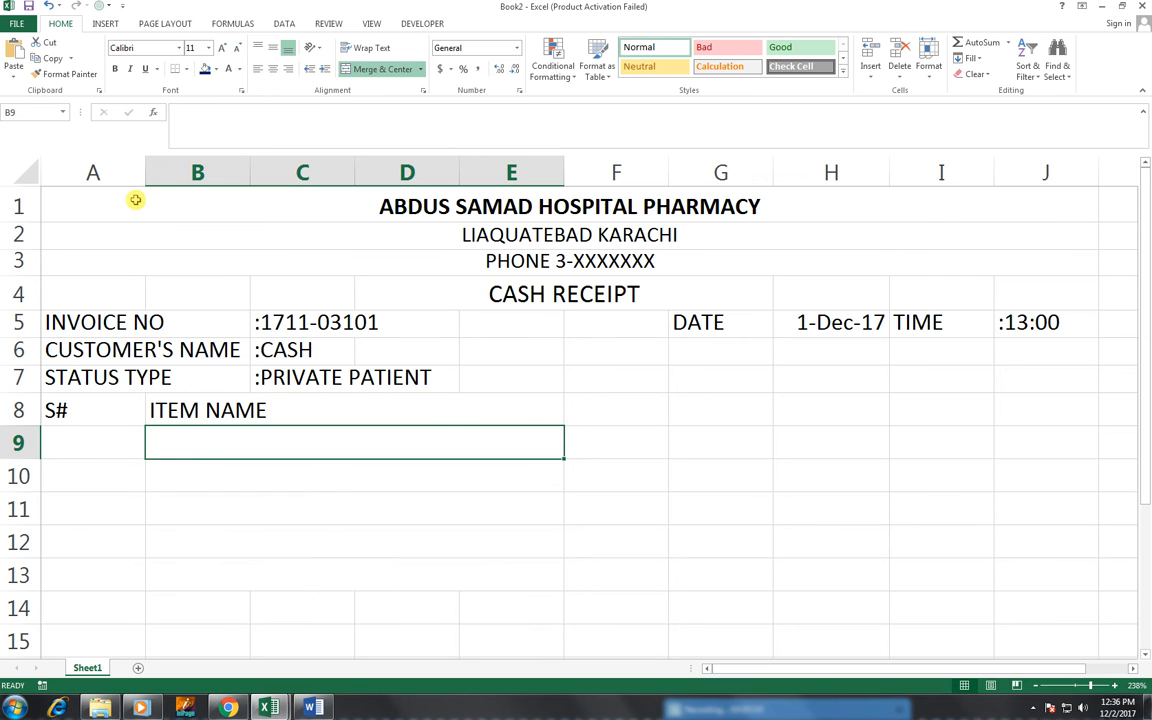
Enter the heading "QTY" in cell F8 and "RETAIL PRICE" in cell G8, split over two lines within the cell.
{"action": "left_click", "coordinate": [637, 415]}
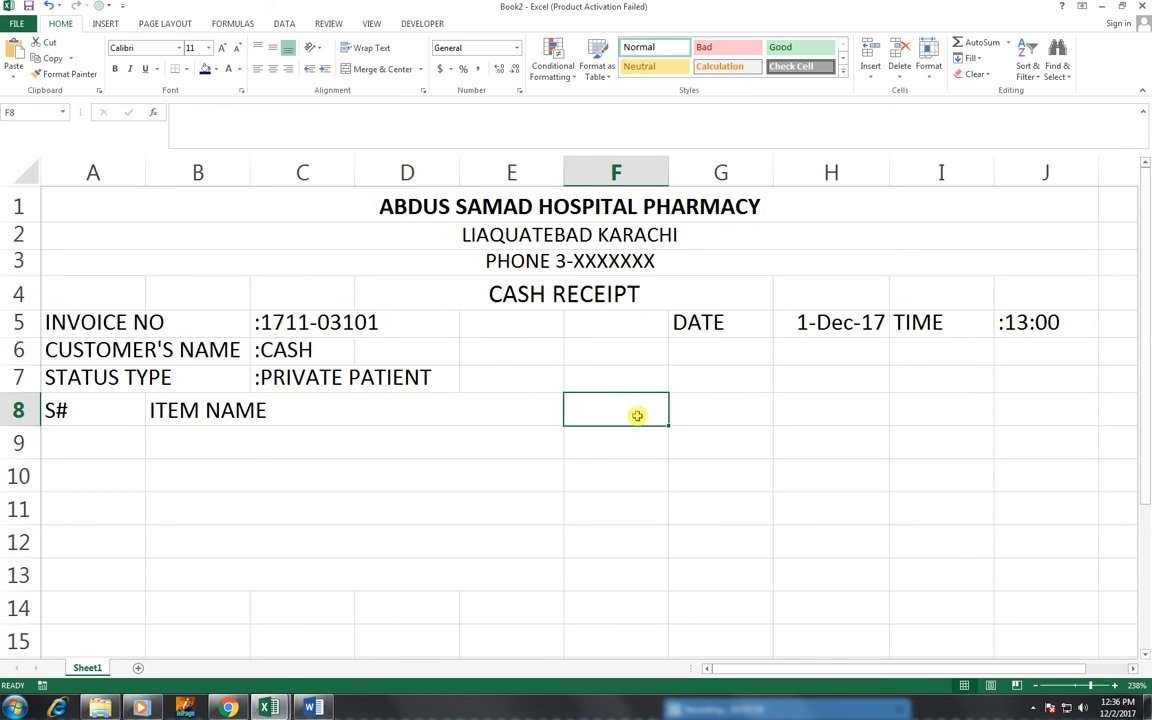
{"action": "type", "text": "QTY"}
{"action": "key", "text": "Tab"}
{"action": "type", "text": "`"}
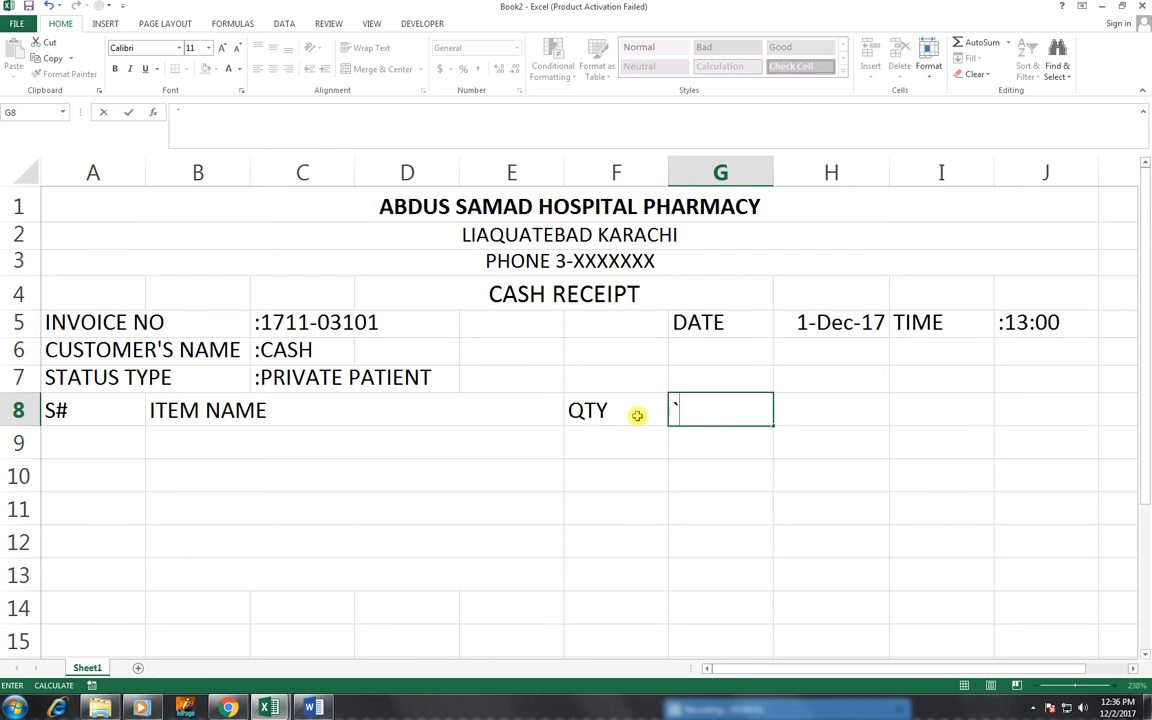
{"action": "key", "text": "BackSpace"}
{"action": "type", "text": "r"}
{"action": "key", "text": "BackSpace"}
{"action": "type", "text": "RETAIL"}
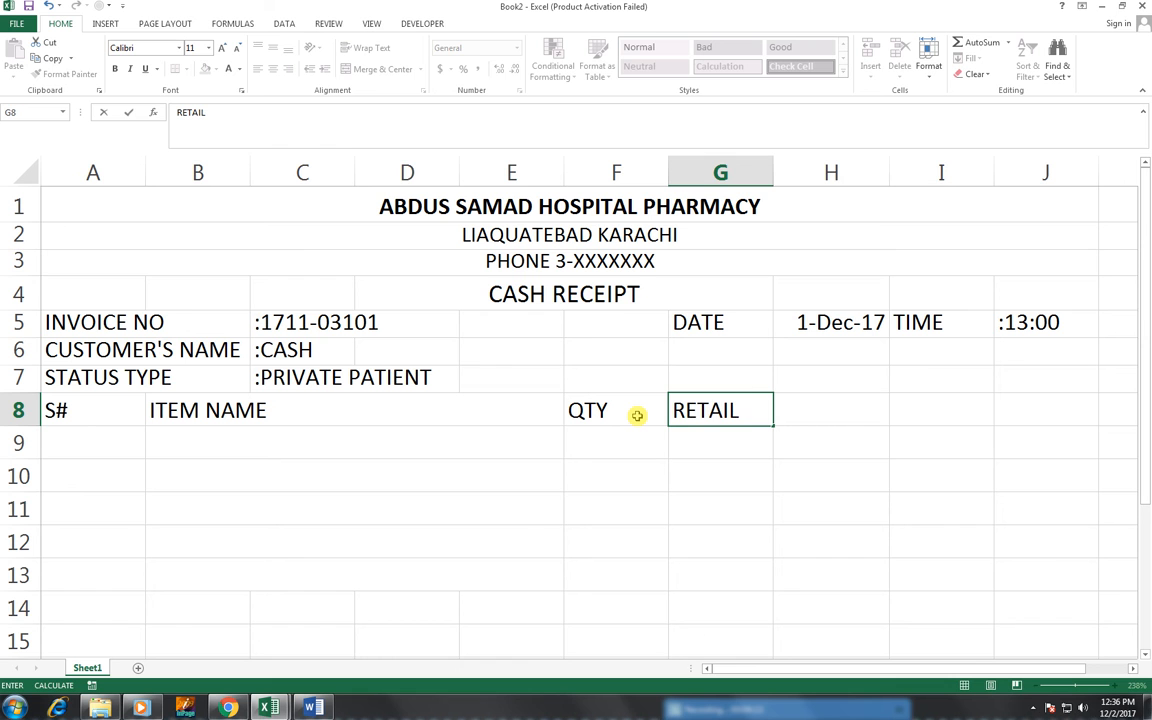
{"action": "key", "text": "alt+Return"}
{"action": "type", "text": "PRICE"}
{"action": "key", "text": "Return"}
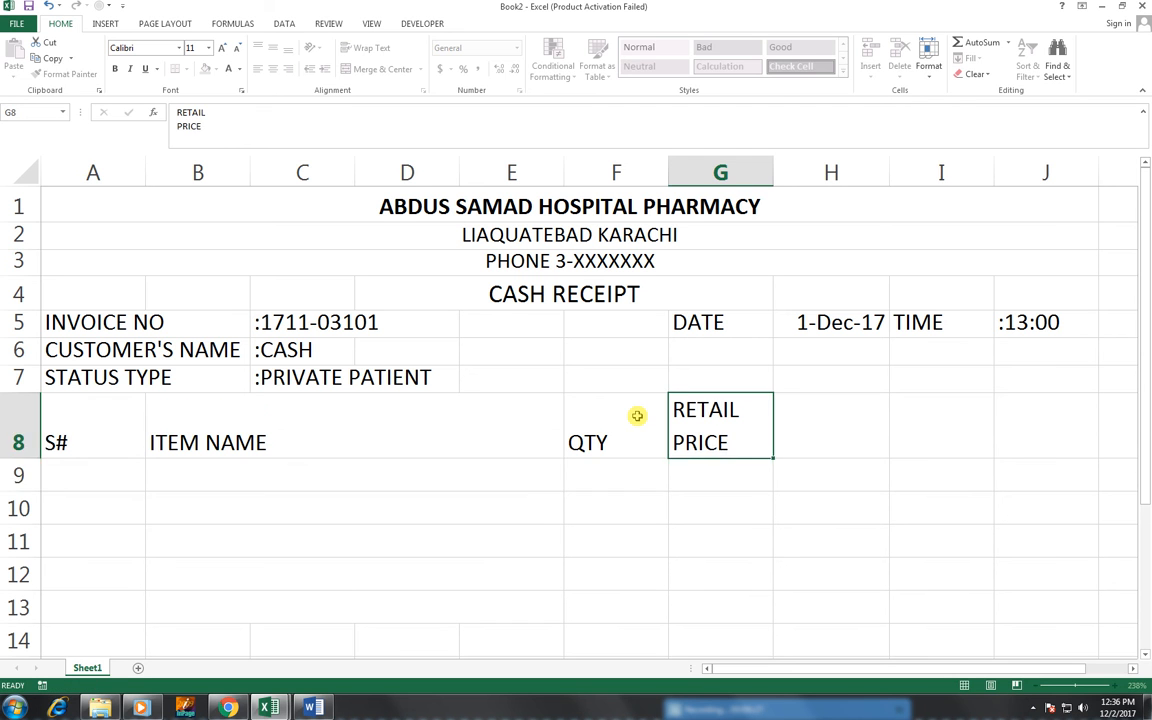
{"action": "left_click", "coordinate": [716, 412]}
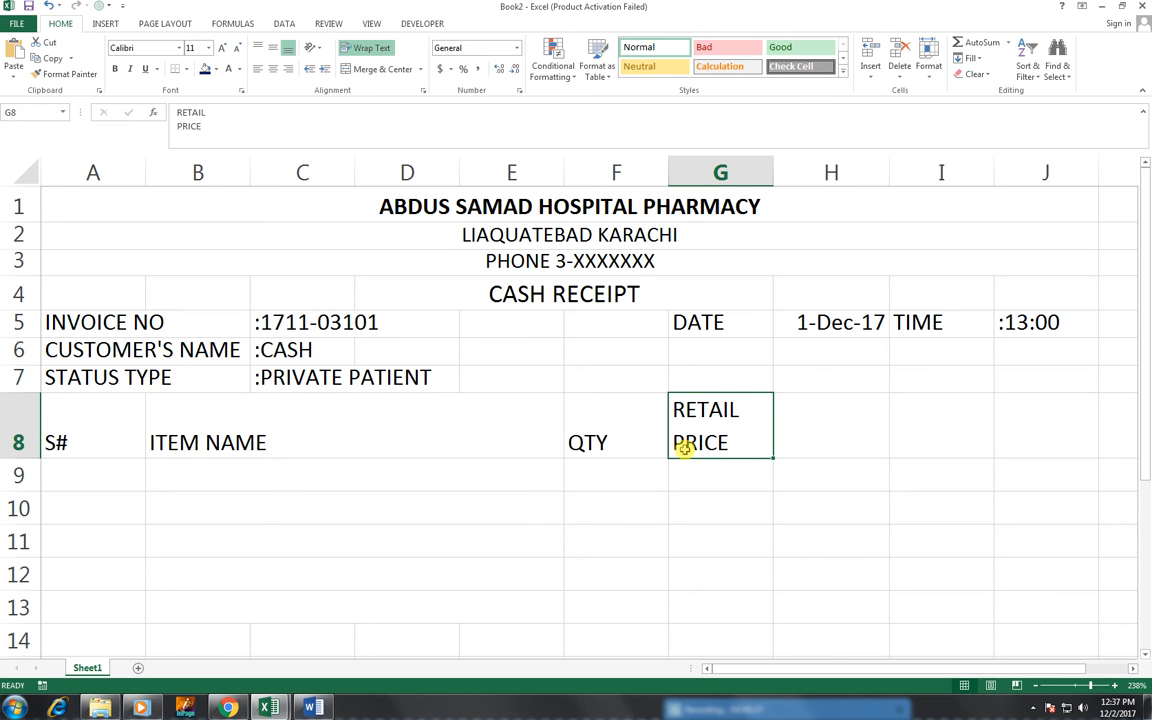
Enter the heading "GROSS AMOUNT" in cell H8 and wrap its text within the cell.
{"action": "left_click", "coordinate": [803, 446]}
{"action": "type", "text": "GROSS AMOUNT"}
{"action": "key", "text": "Return"}
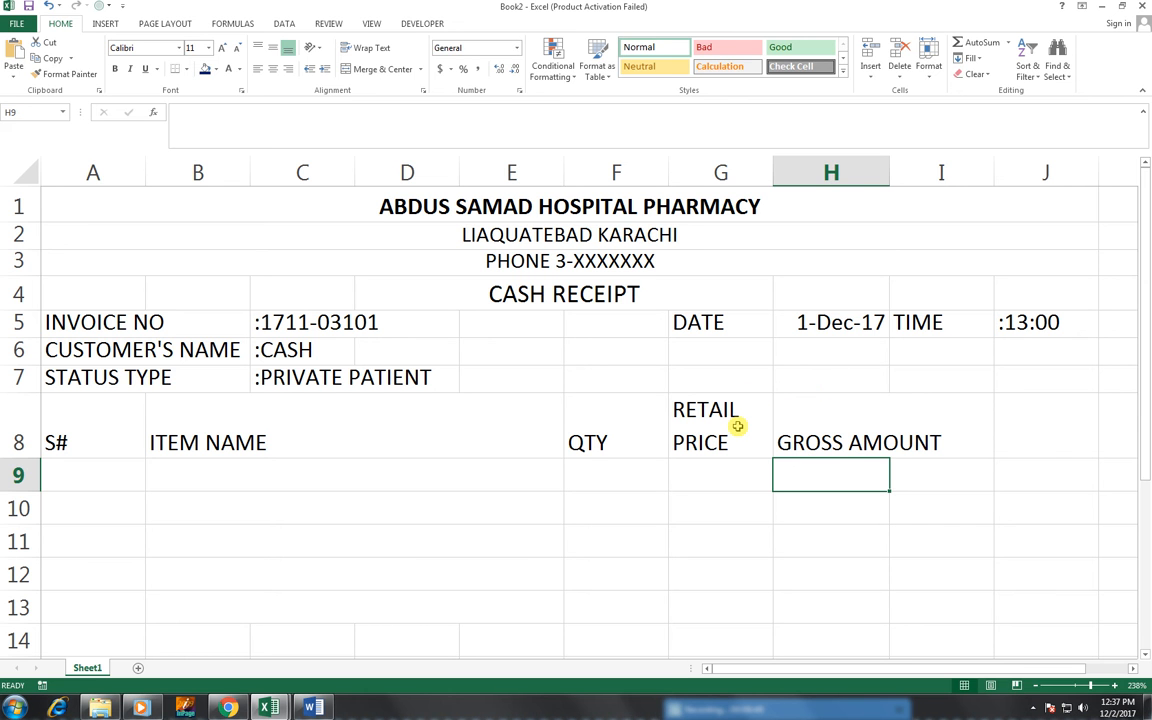
{"action": "left_click", "coordinate": [841, 432]}
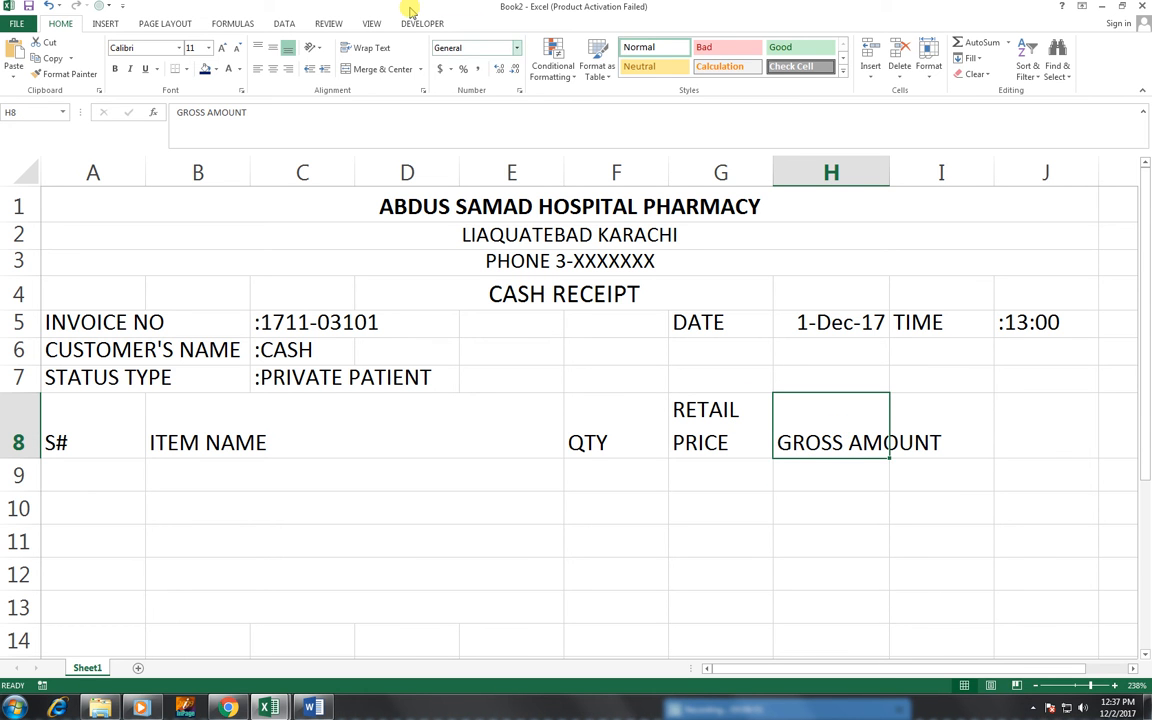
{"action": "left_click", "coordinate": [372, 50]}
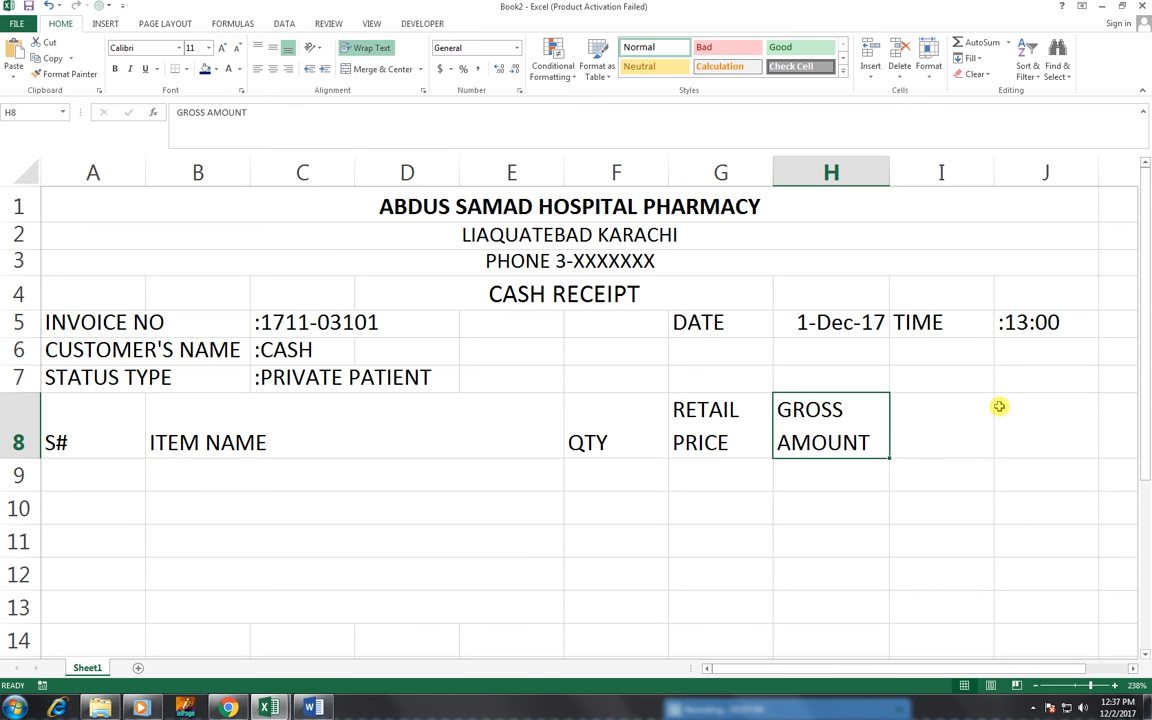
Enter the wrapped heading "DISCOUNT AMOUNT" in cell I8 and widen column I slightly so the word DISCOUNT fits on one line.
{"action": "left_click", "coordinate": [970, 427]}
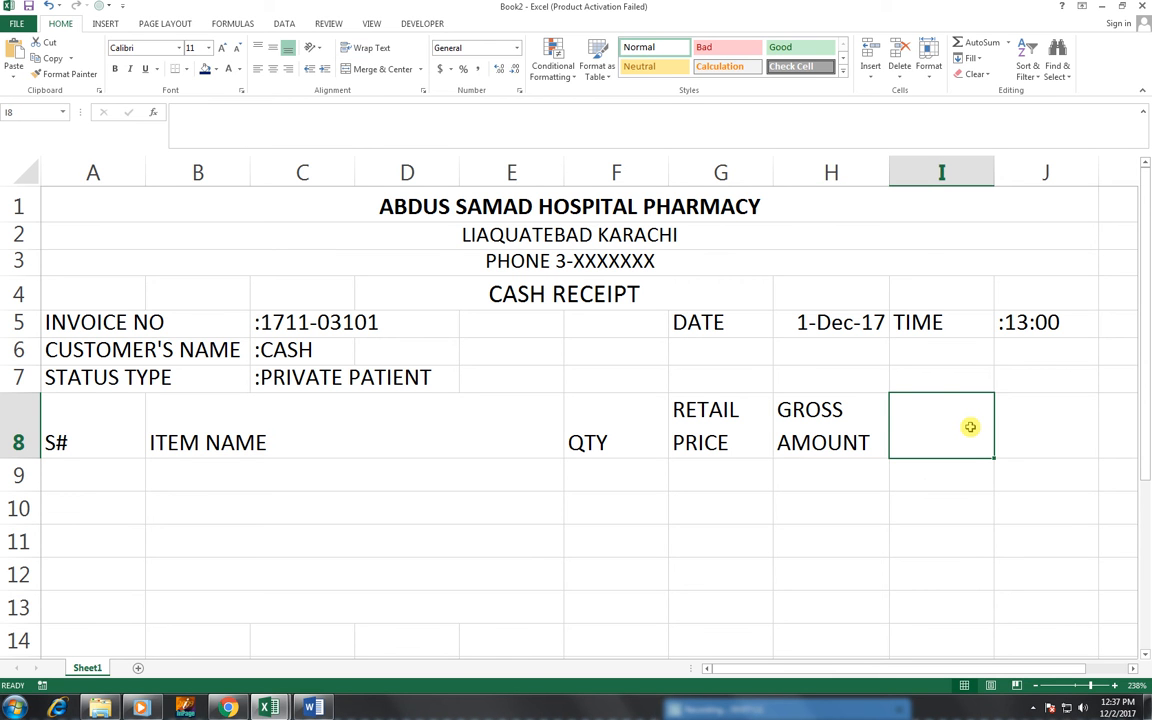
{"action": "type", "text": "DIS"}
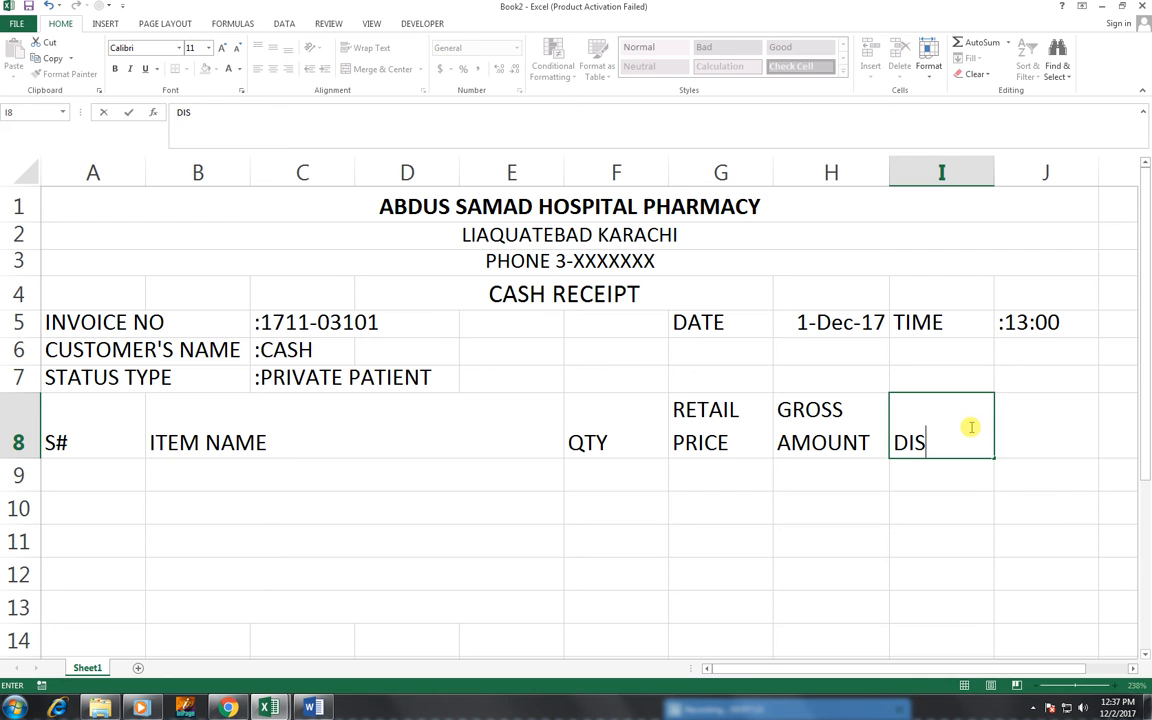
{"action": "type", "text": "COUNT AMOUNT"}
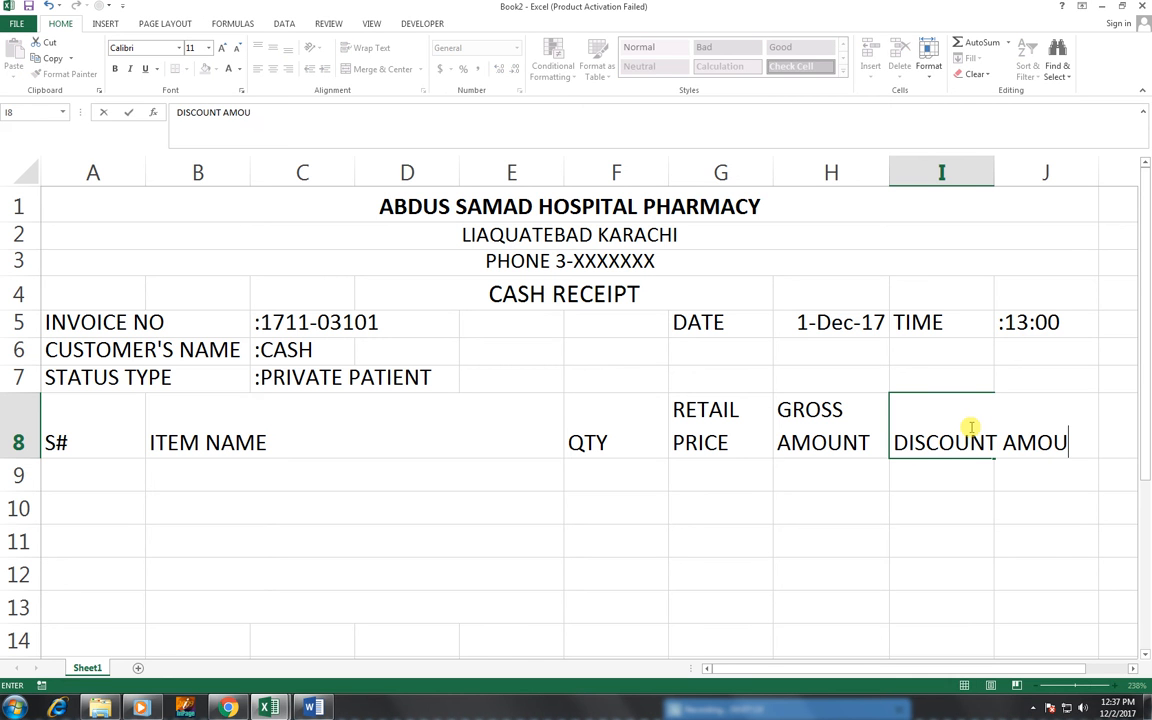
{"action": "key", "text": "Return"}
{"action": "left_click", "coordinate": [995, 437]}
{"action": "left_click", "coordinate": [985, 437]}
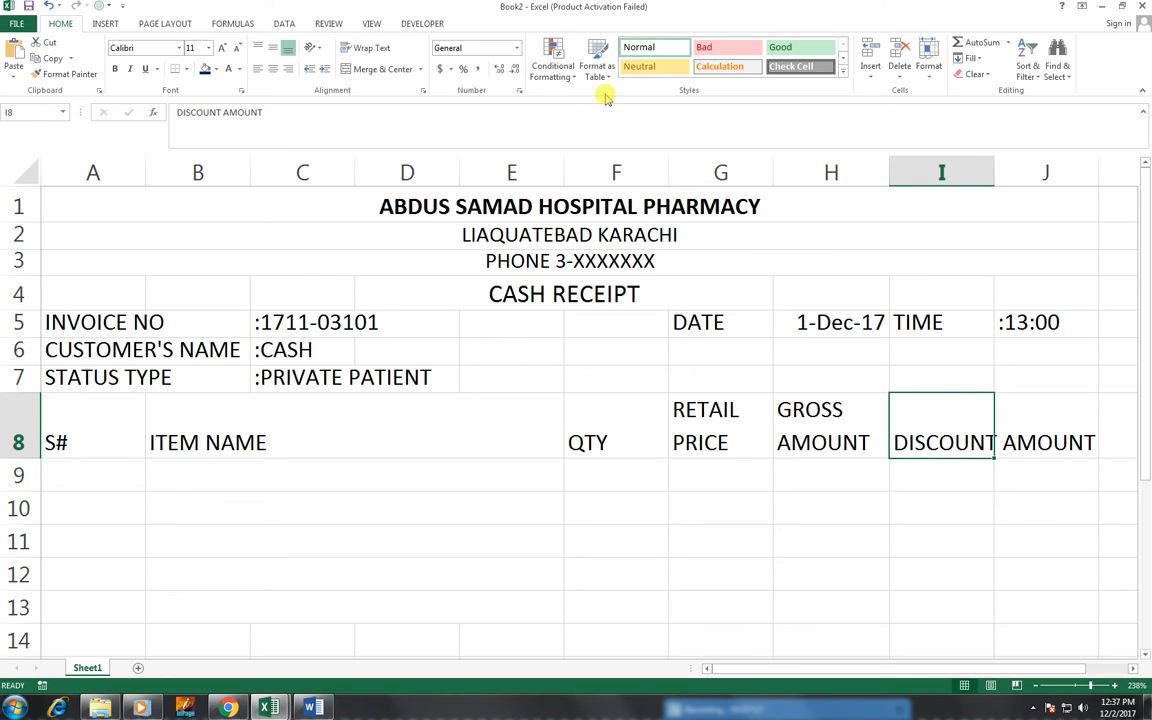
{"action": "left_click", "coordinate": [372, 48]}
{"action": "left_click", "coordinate": [1022, 384]}
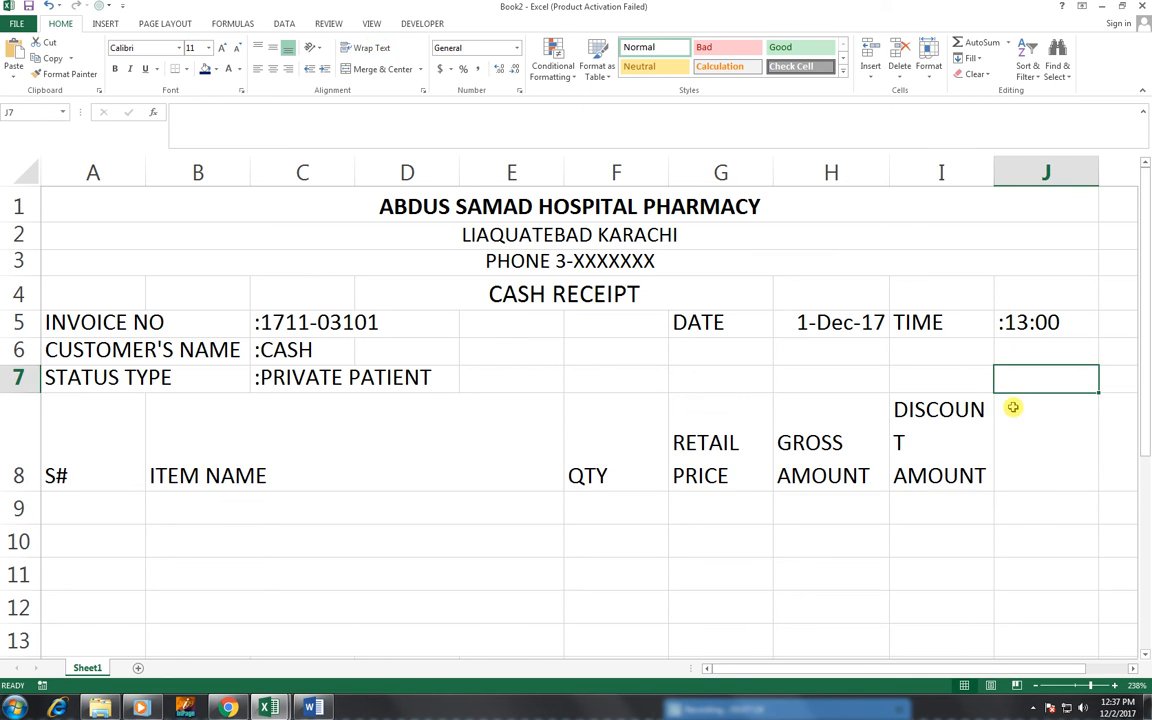
{"action": "left_click_drag", "start_coordinate": [997, 173], "coordinate": [1003, 173]}
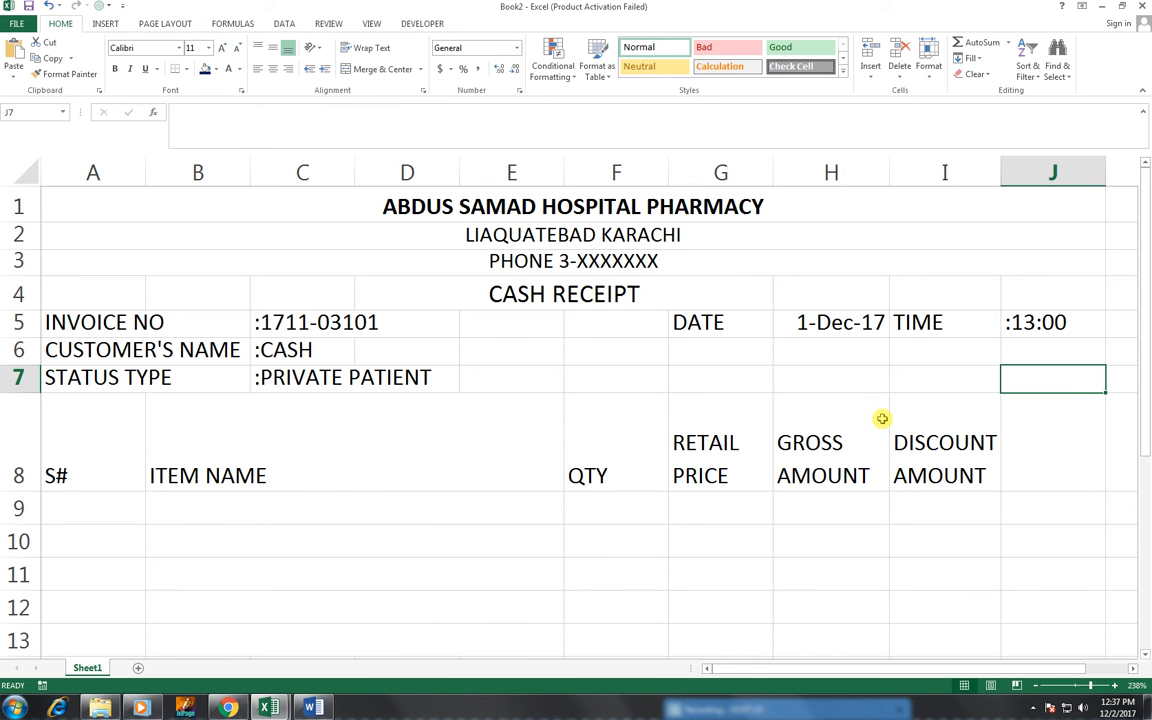
{"action": "left_click", "coordinate": [1083, 473]}
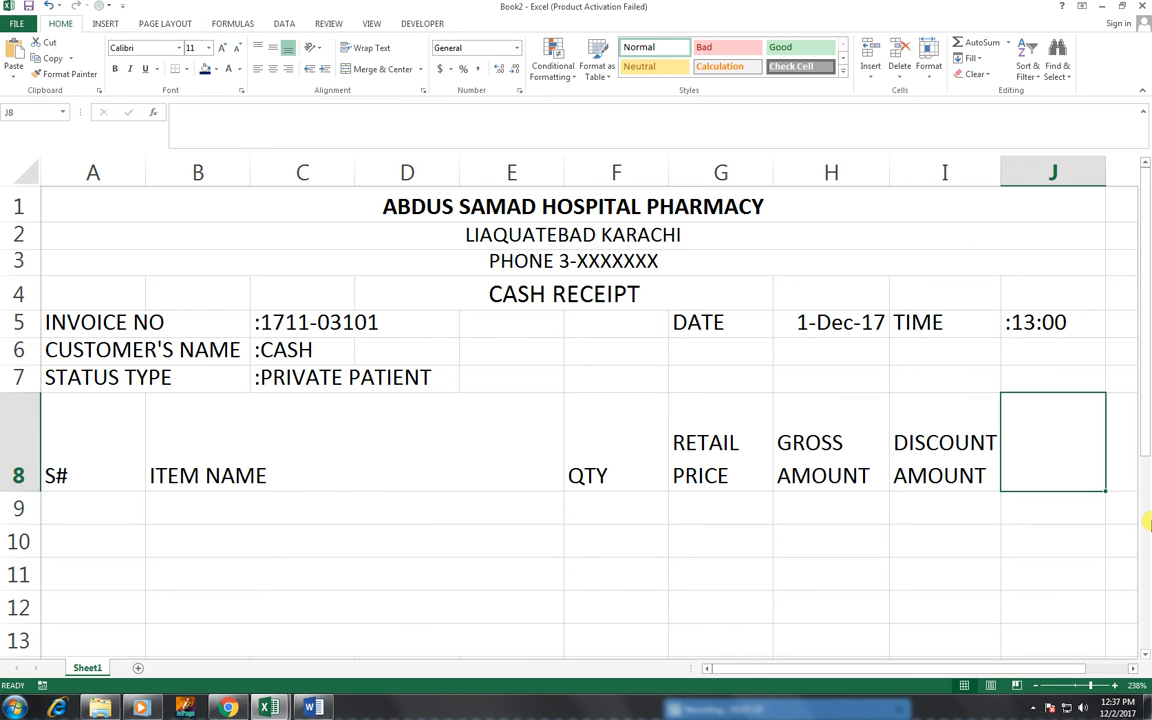
Enter the heading "NETR AMOUNT" in cell J8 and centre all the headings in A8:J8 horizontally and vertically.
{"action": "type", "text": "NETR AMOUNT"}
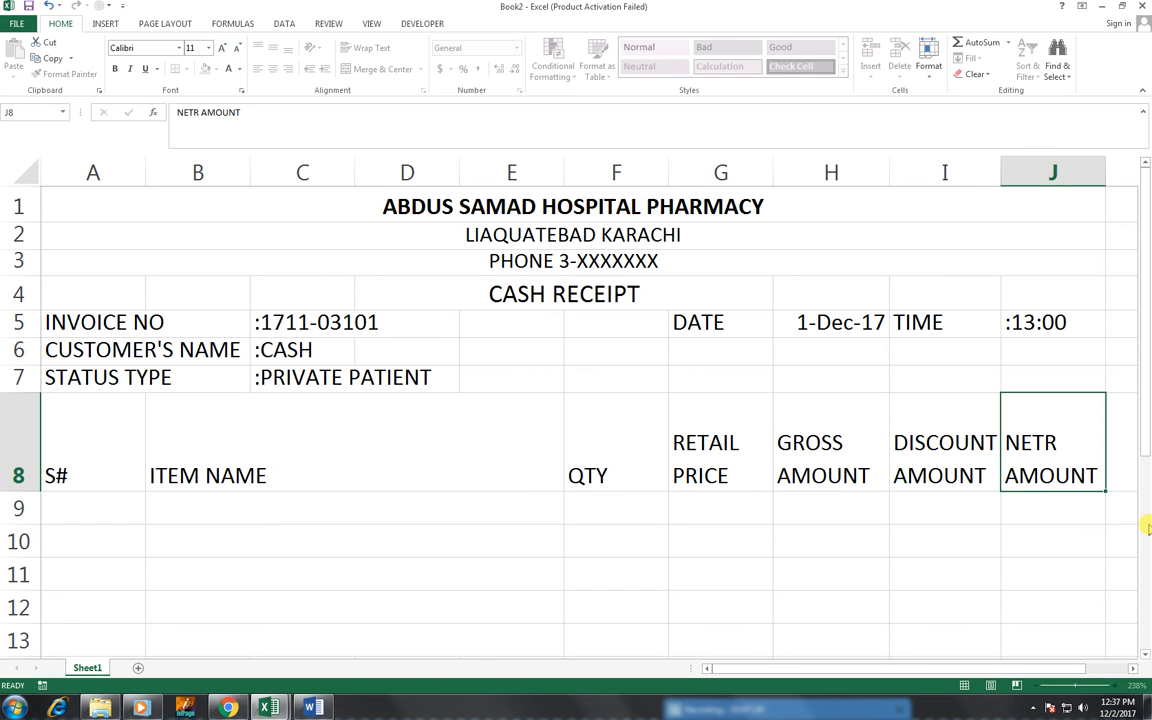
{"action": "key", "text": "Return"}
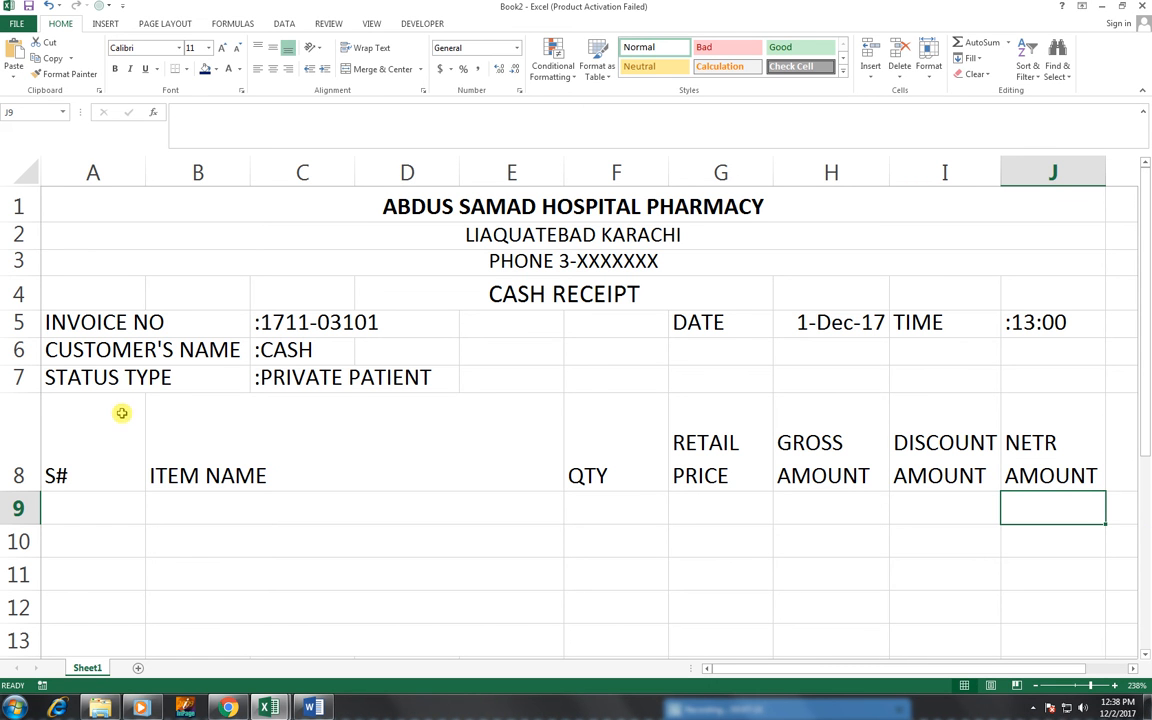
{"action": "left_click_drag", "start_coordinate": [121, 416], "coordinate": [1008, 482]}
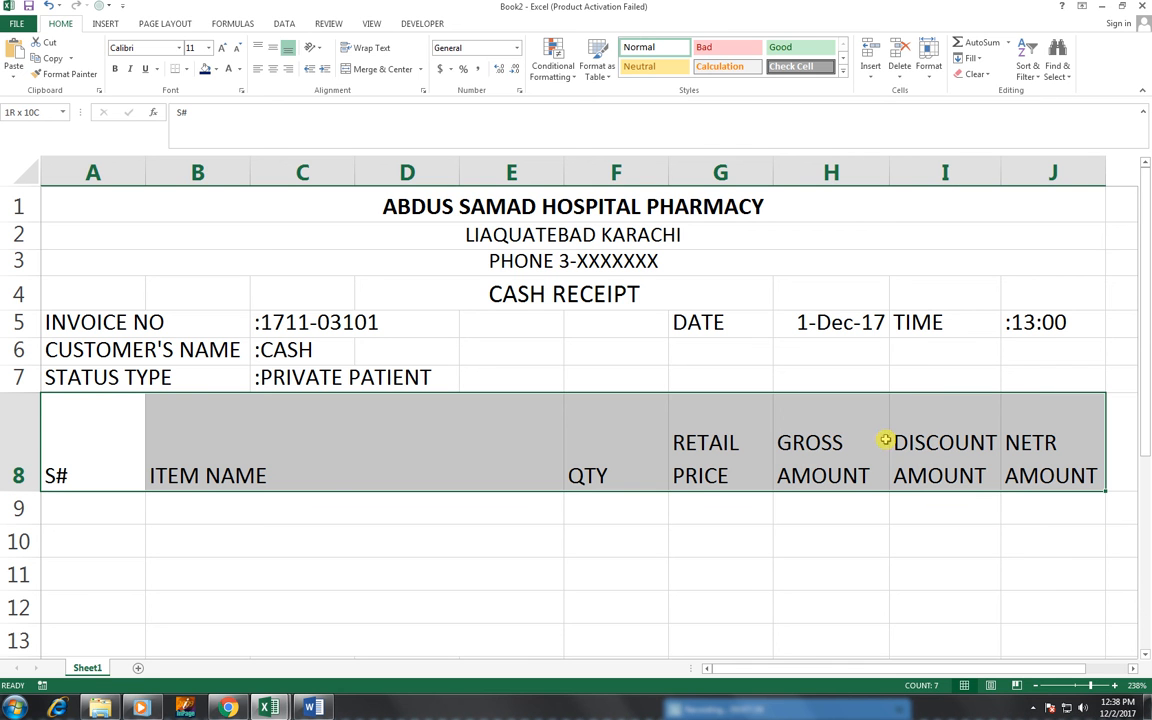
{"action": "left_click", "coordinate": [274, 70]}
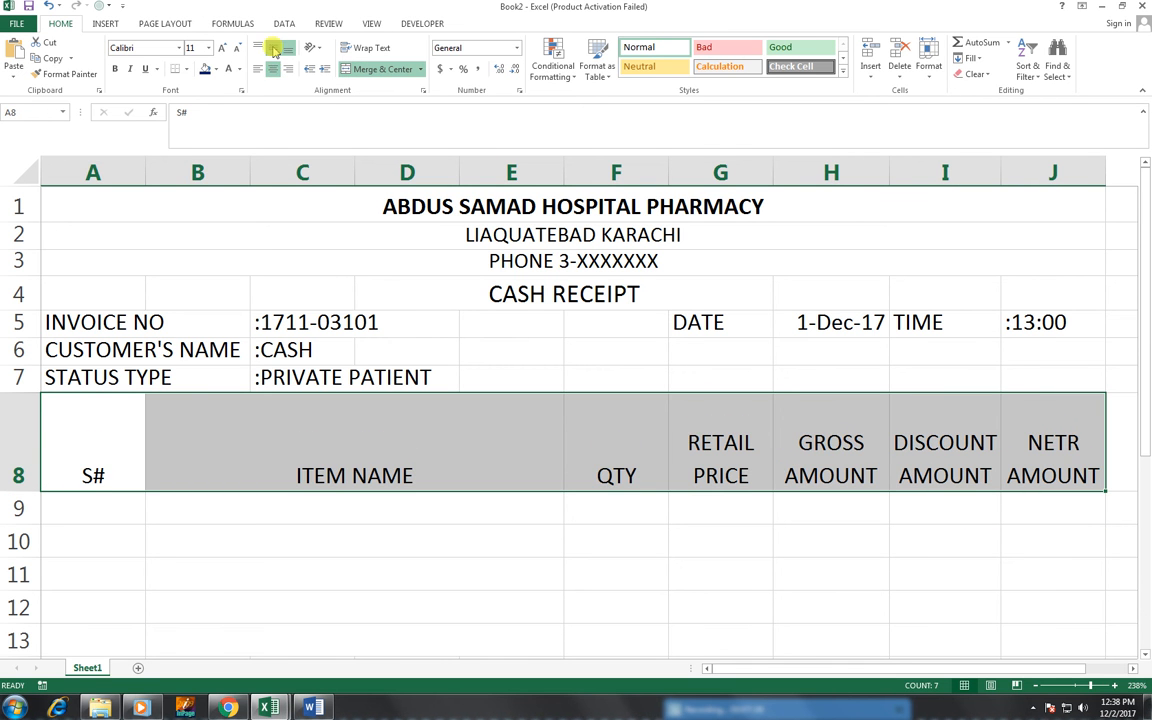
{"action": "left_click", "coordinate": [274, 50]}
Narrow column E slightly and reduce the height of row 8 to fit the two-line headings.
{"action": "left_click_drag", "start_coordinate": [563, 172], "coordinate": [537, 172]}
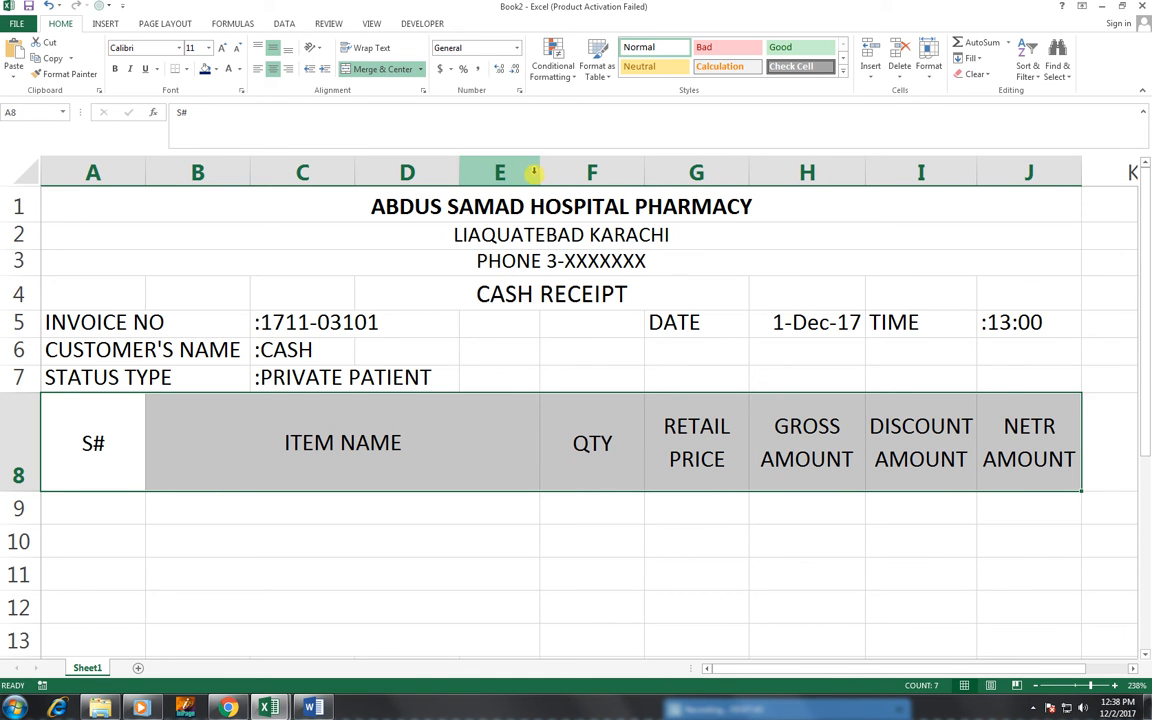
{"action": "left_click_drag", "start_coordinate": [26, 491], "coordinate": [23, 453]}
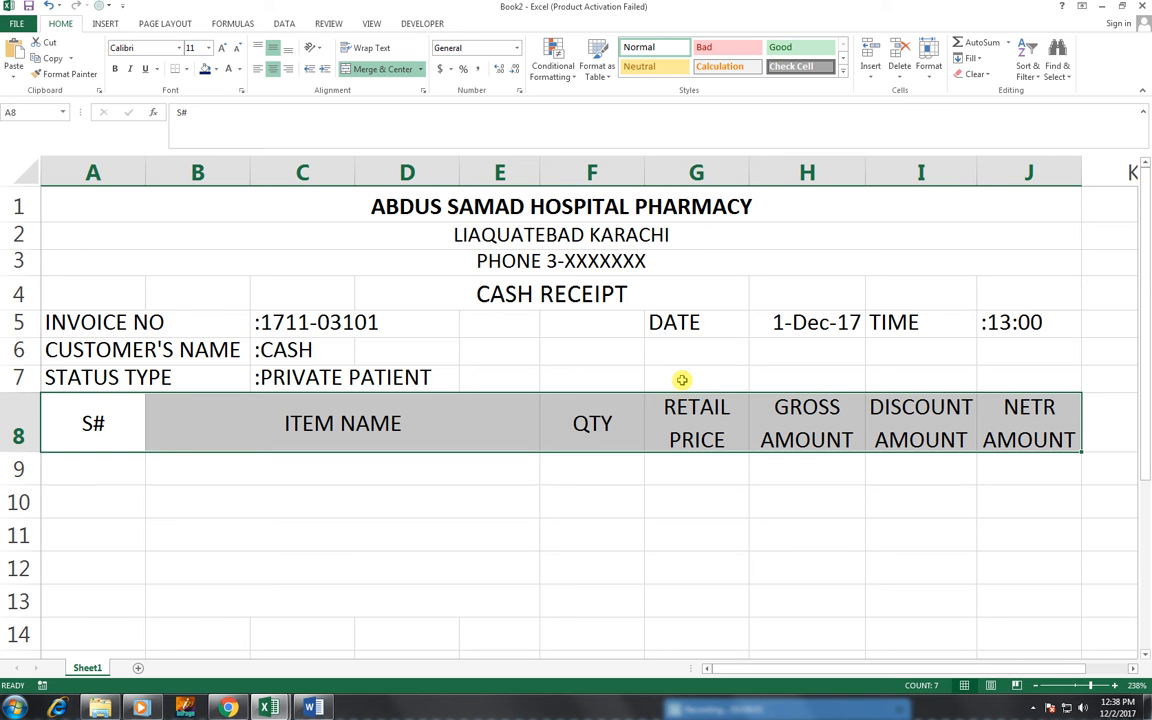
{"action": "left_click", "coordinate": [435, 420]}
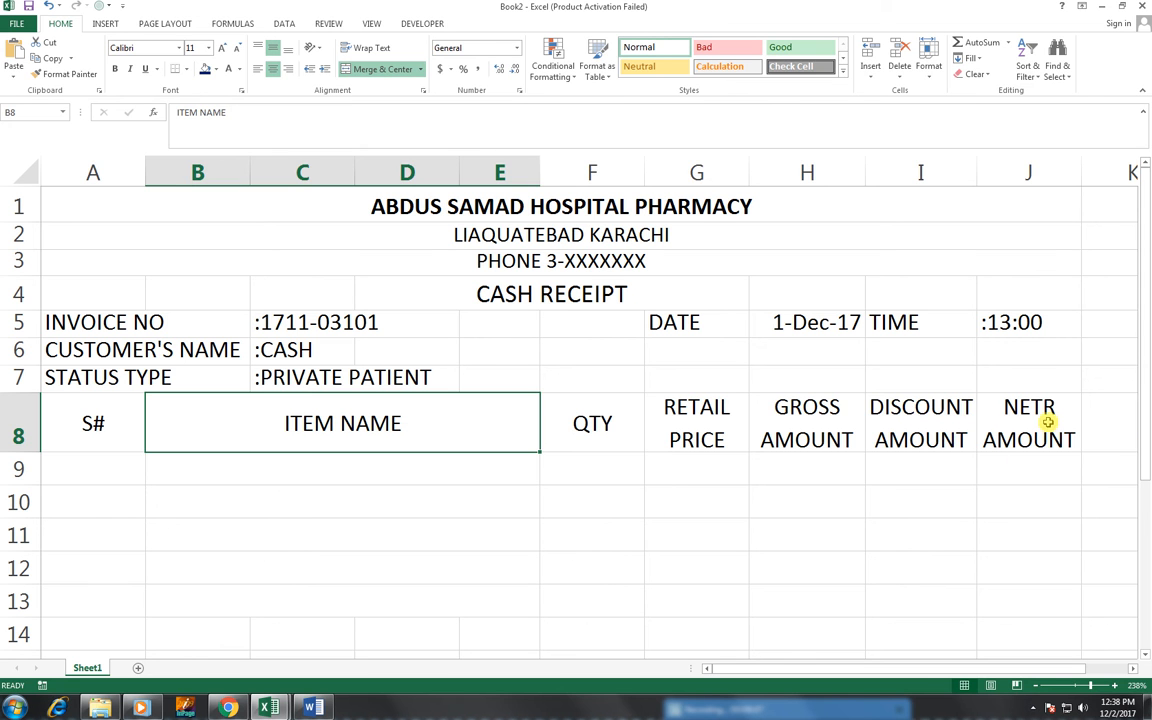
Apply a Bottom Double Border and a Top Border to the heading cells A8:J8.
{"action": "left_click_drag", "start_coordinate": [1049, 419], "coordinate": [116, 437]}
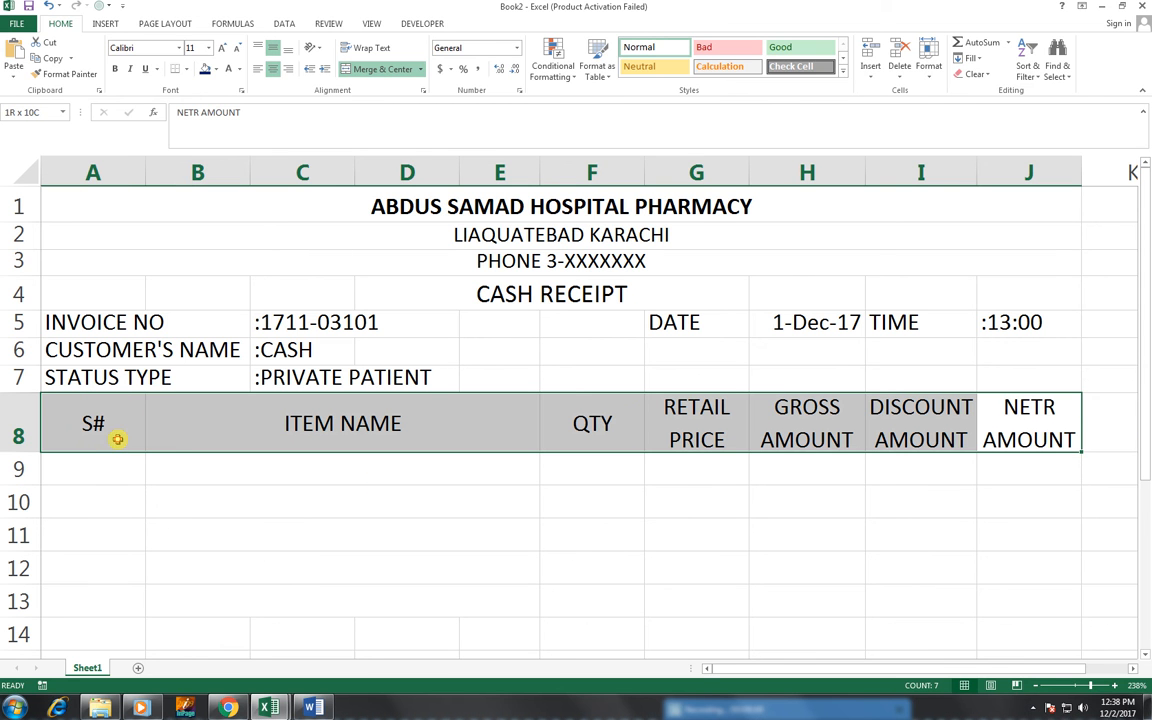
{"action": "left_click", "coordinate": [185, 70]}
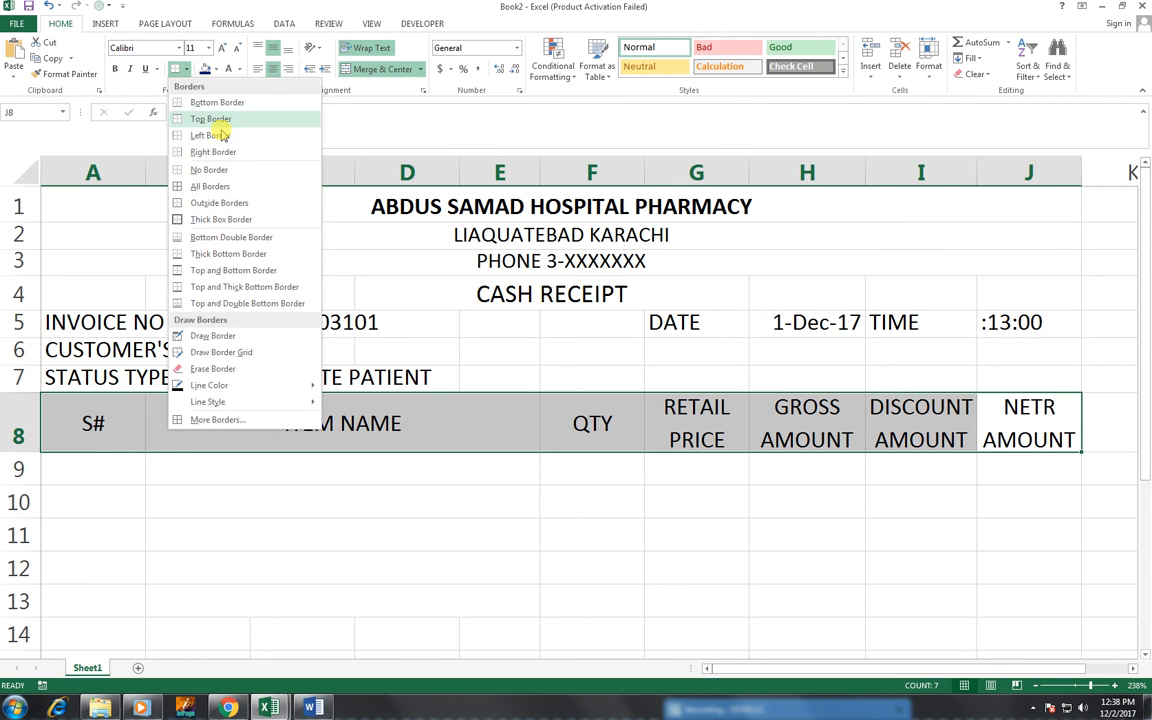
{"action": "left_click", "coordinate": [265, 237]}
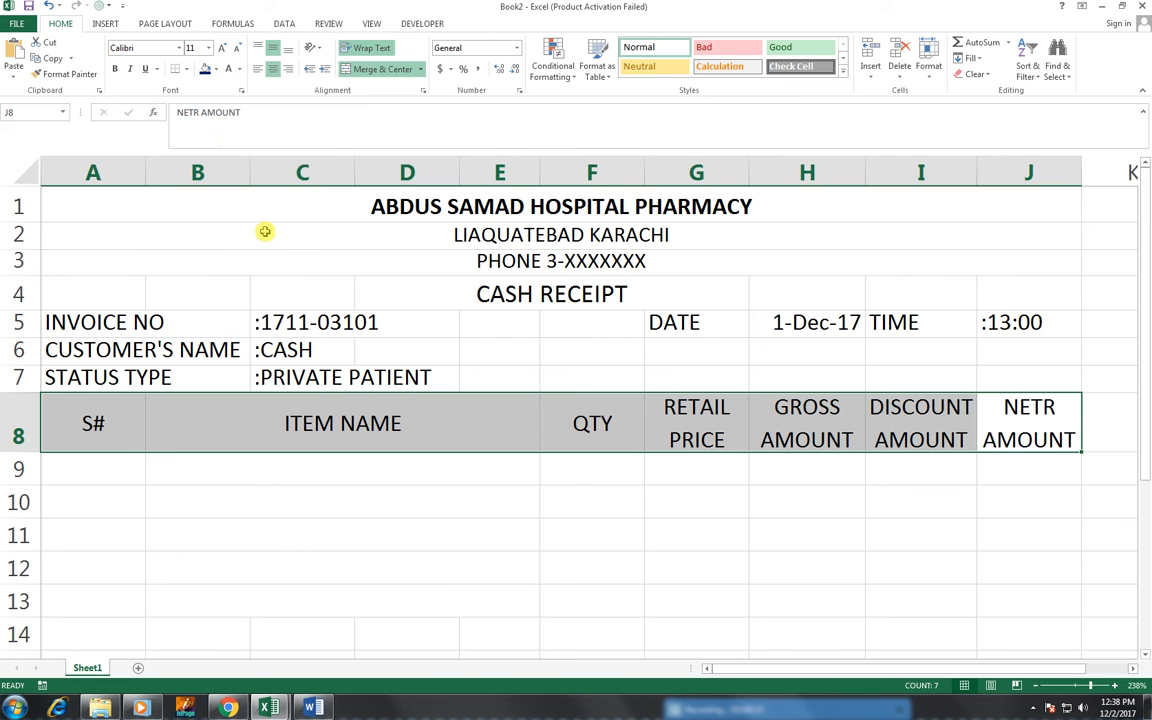
{"action": "left_click", "coordinate": [186, 69]}
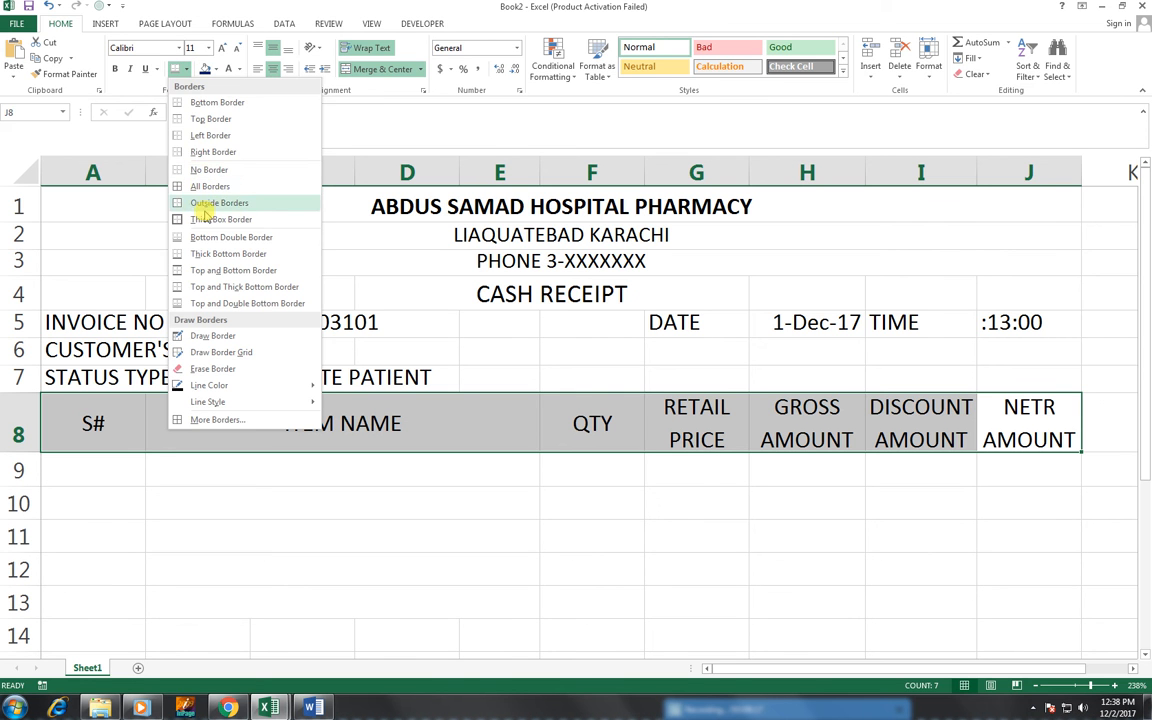
{"action": "left_click", "coordinate": [219, 119]}
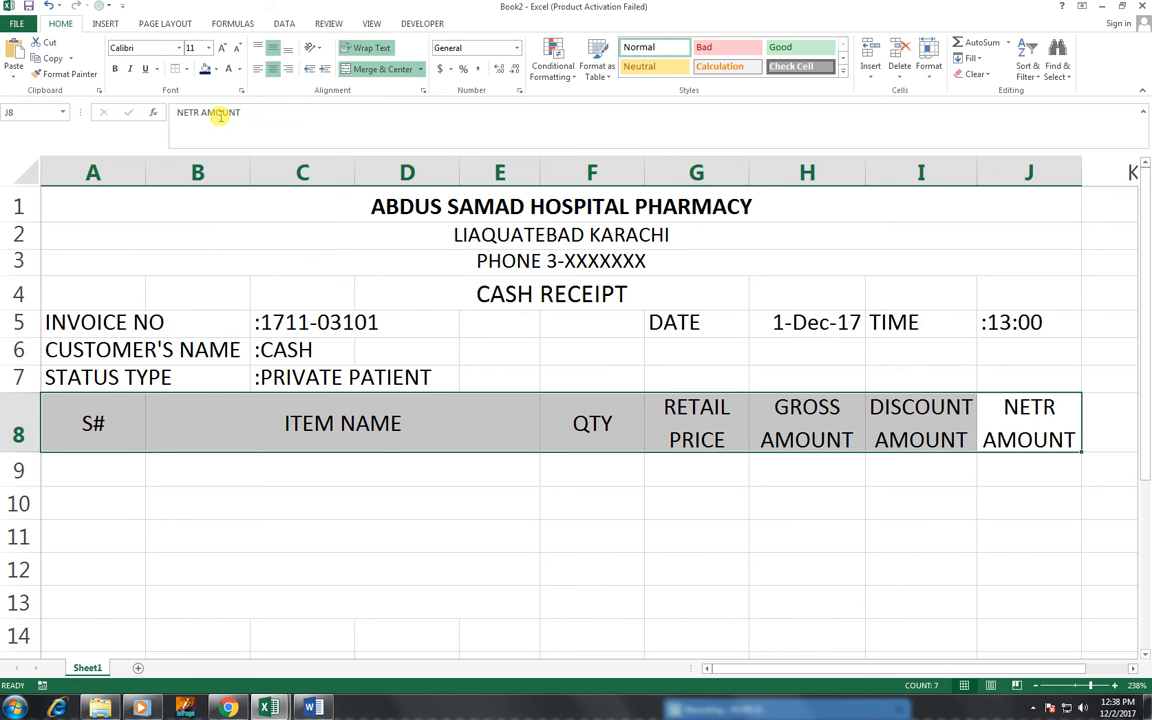
{"action": "left_click", "coordinate": [378, 476]}
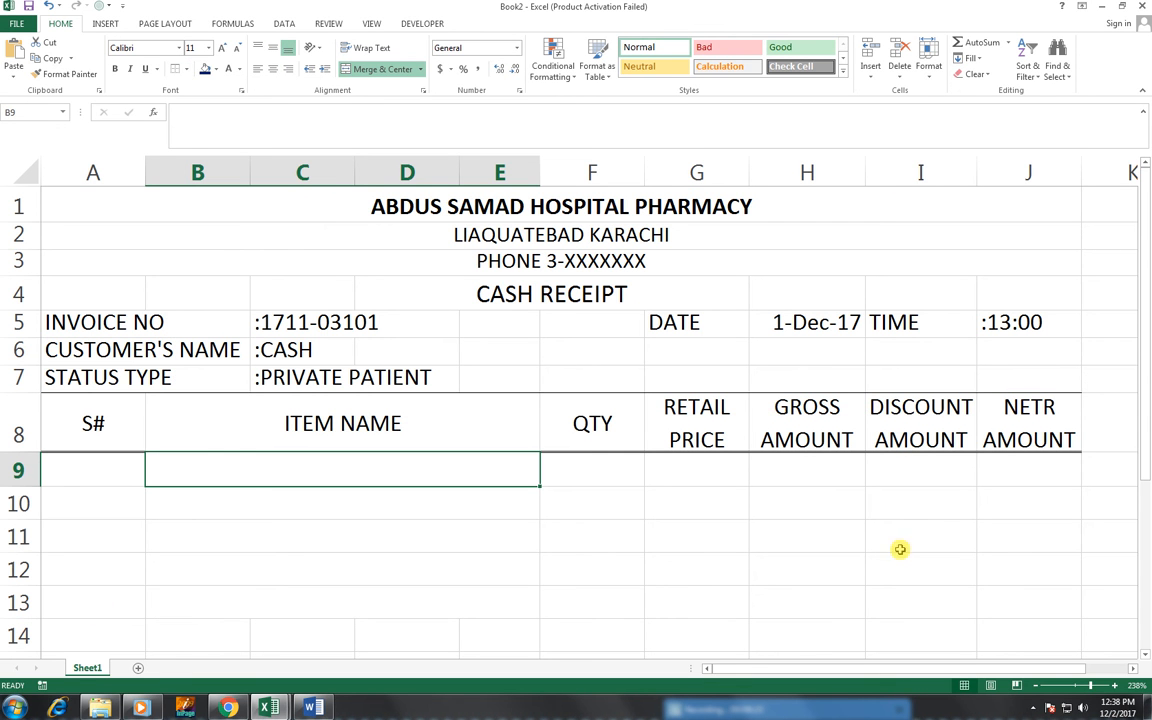
Enter 1 in cell A9 and fill the serial numbers down to 5 in A13.
{"action": "left_click", "coordinate": [119, 474]}
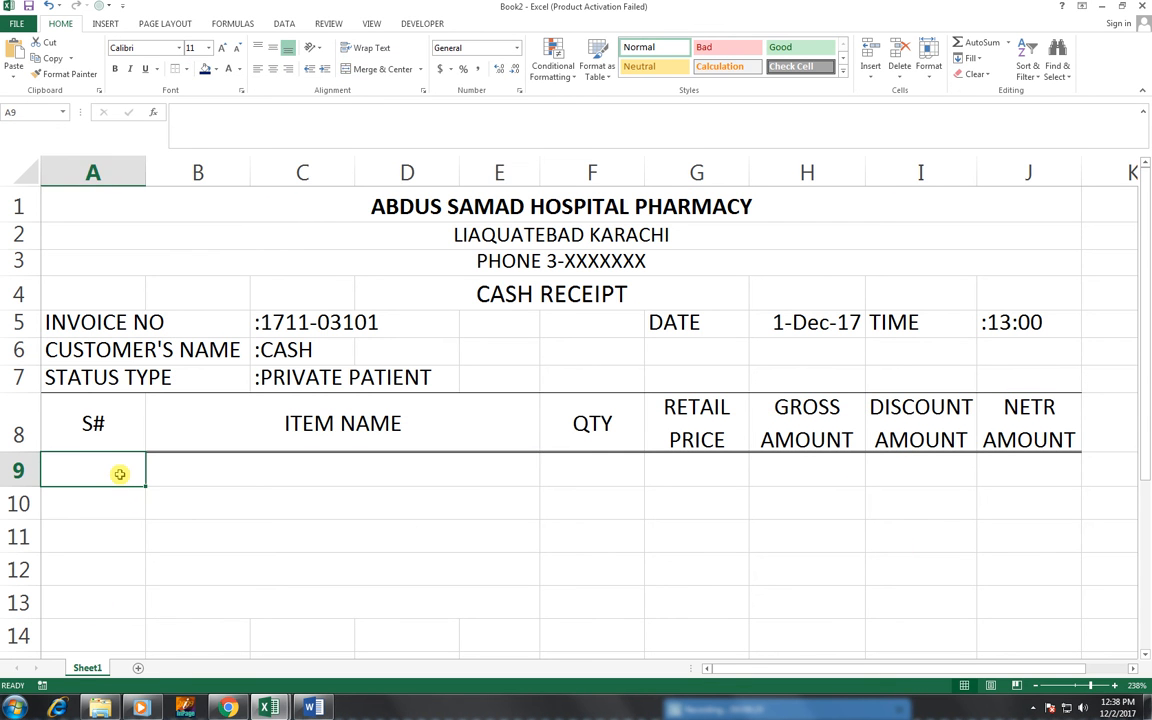
{"action": "type", "text": "1"}
{"action": "left_click", "coordinate": [257, 511]}
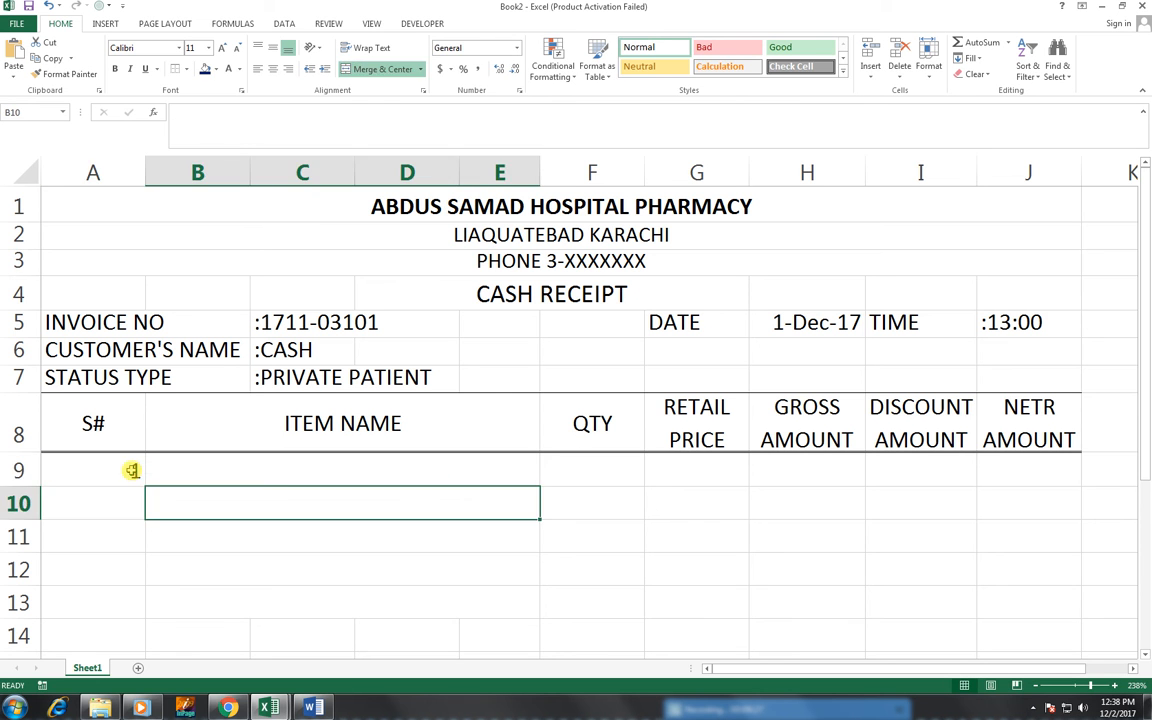
{"action": "left_click", "coordinate": [131, 470]}
{"action": "left_click_drag", "start_coordinate": [142, 516], "coordinate": [146, 617]}
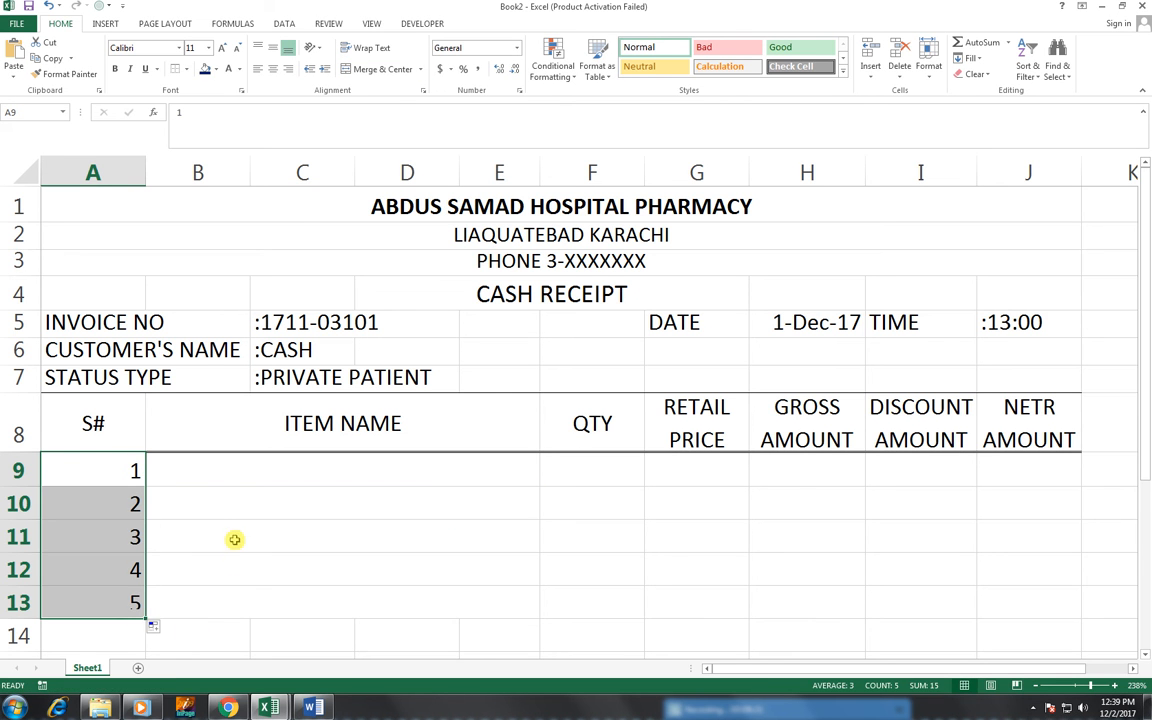
Enter the first item name "D/S 10CC MASTER" in cell B9.
{"action": "left_click", "coordinate": [205, 468]}
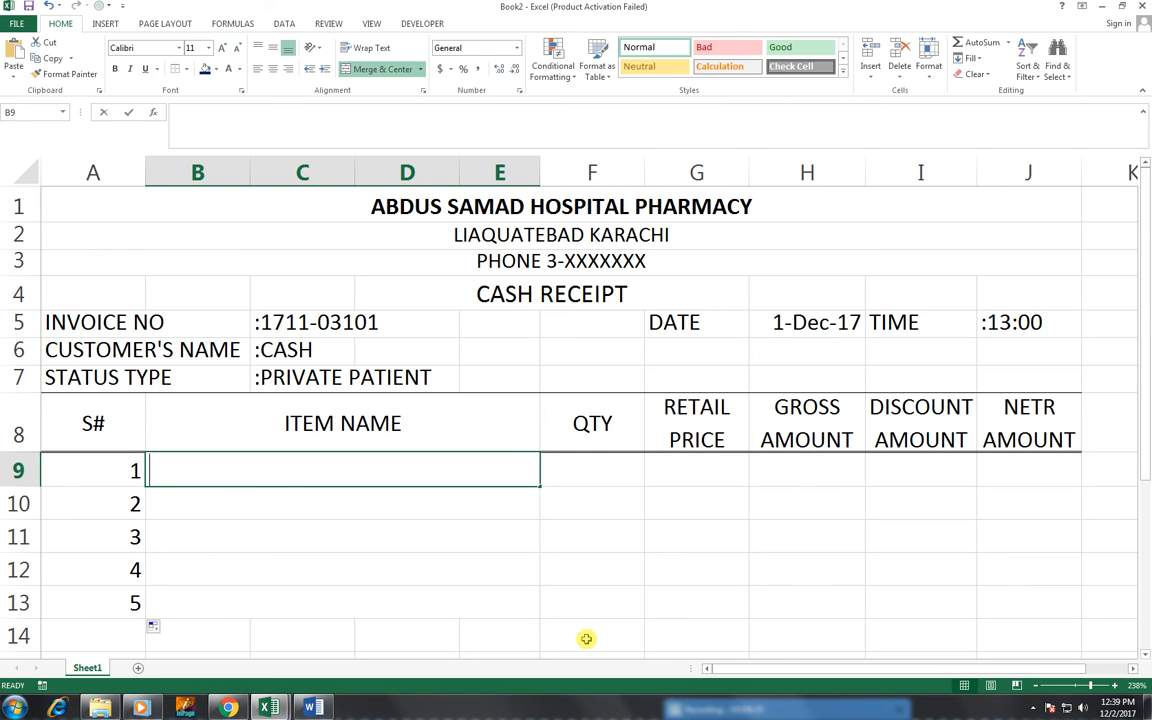
{"action": "type", "text": "D;/S"}
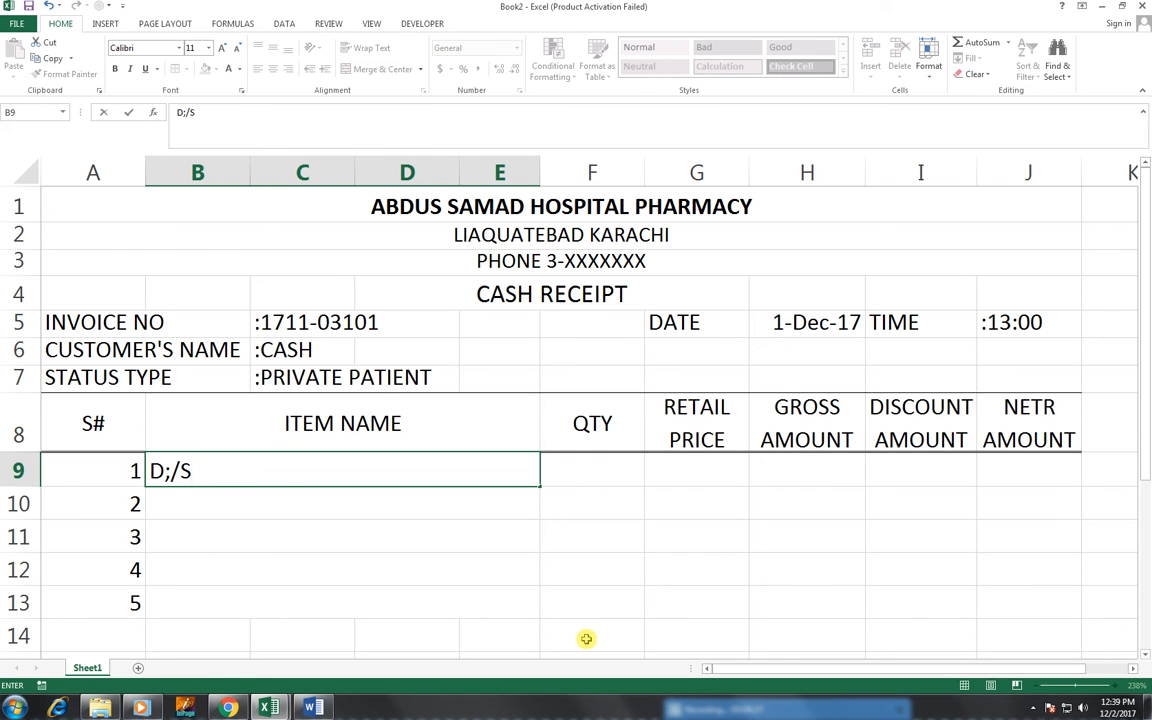
{"action": "key", "text": "BackSpace"}
{"action": "key", "text": "BackSpace"}
{"action": "key", "text": "BackSpace"}
{"action": "type", "text": "/S 10"}
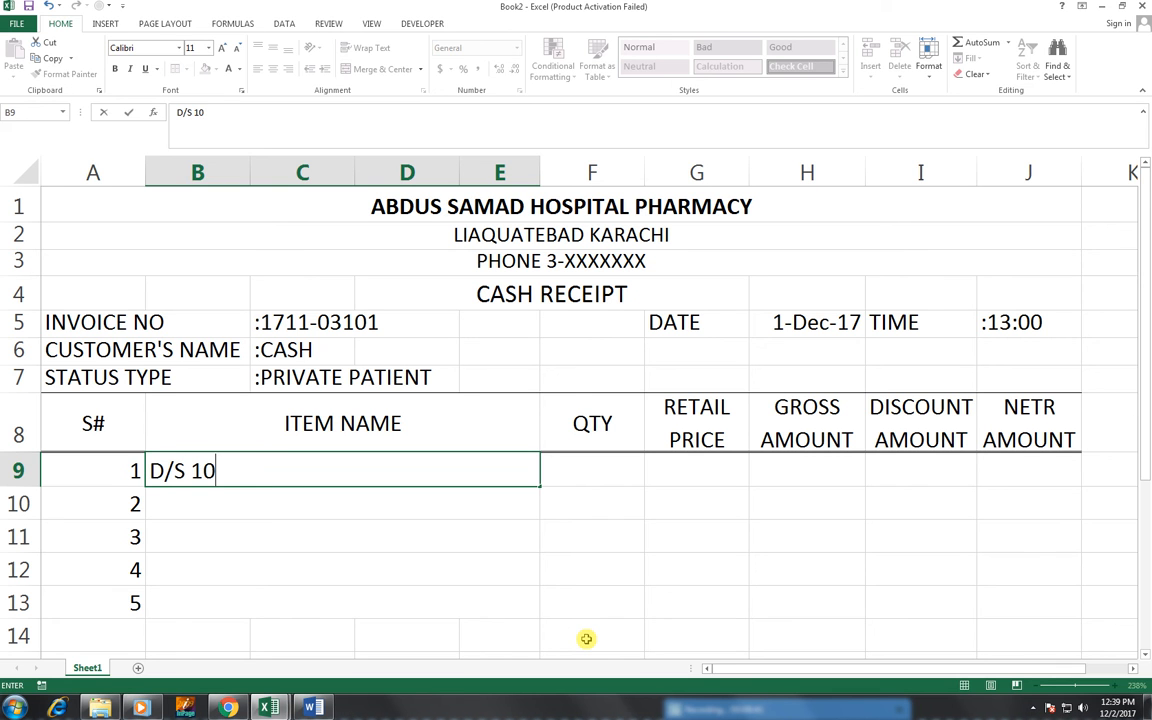
{"action": "type", "text": "CC MASTER"}
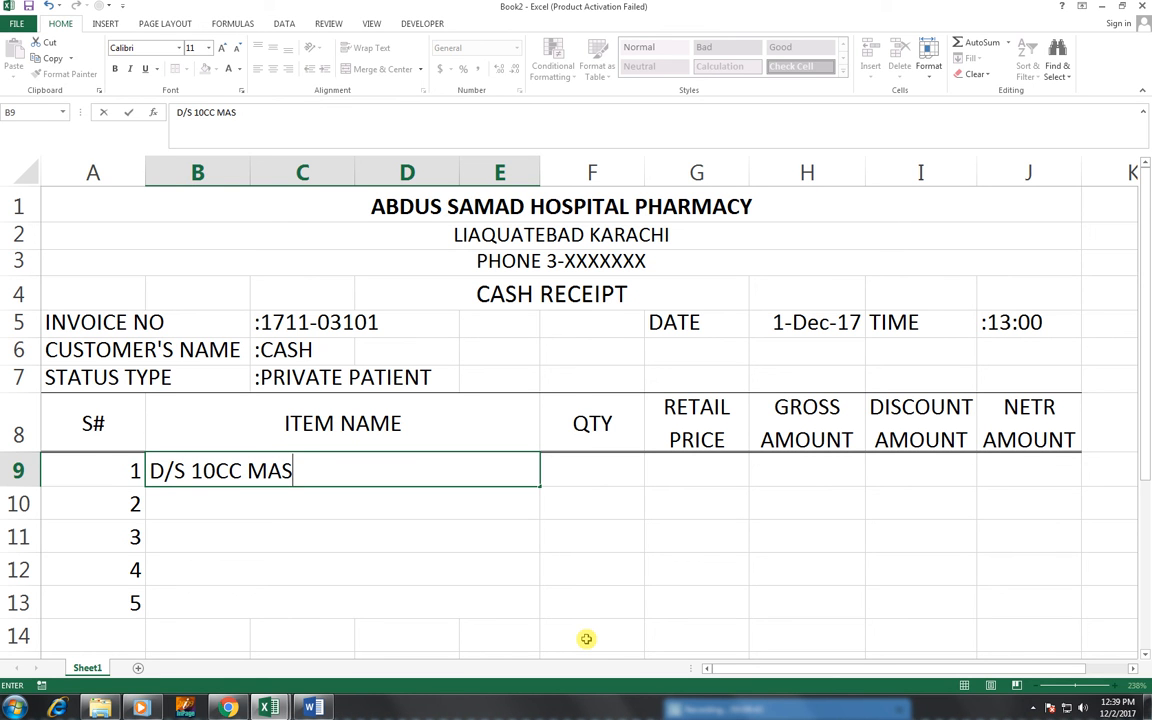
{"action": "key", "text": "ctrl+Return"}
{"action": "key", "text": "Return"}
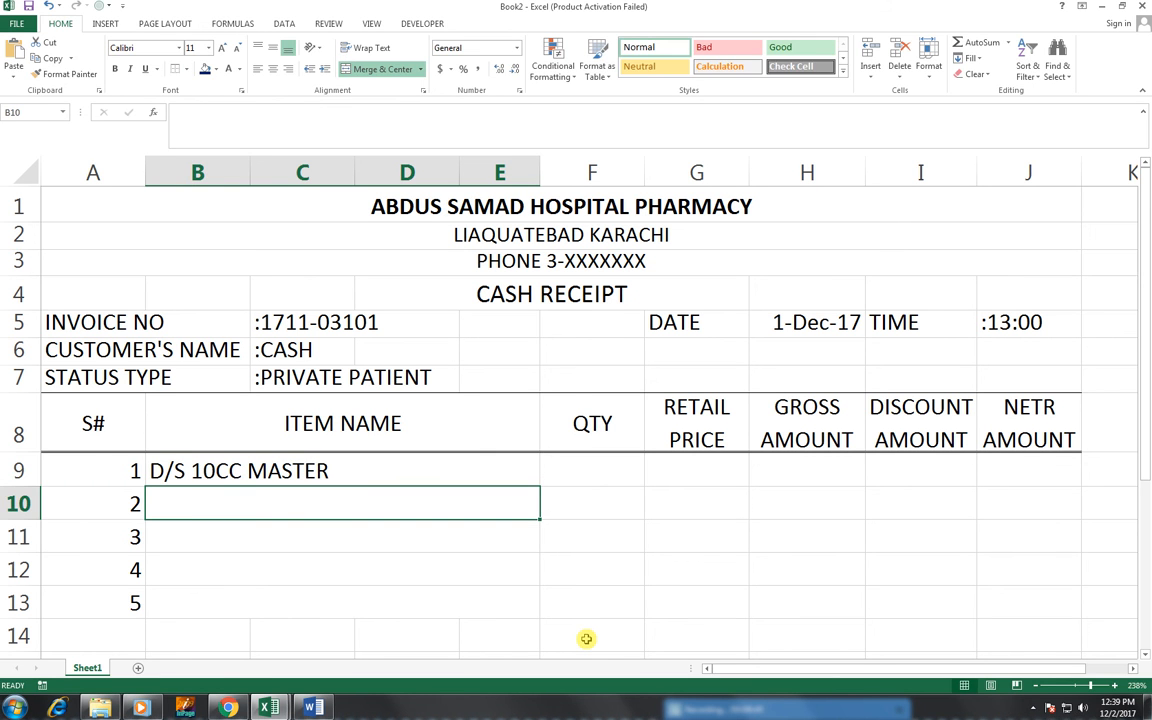
Enter the item names "TAB. MITE 200MG" in cell B10 and "TRINGER LACTATE 1000ML" in cell B11.
{"action": "type", "text": "TA"}
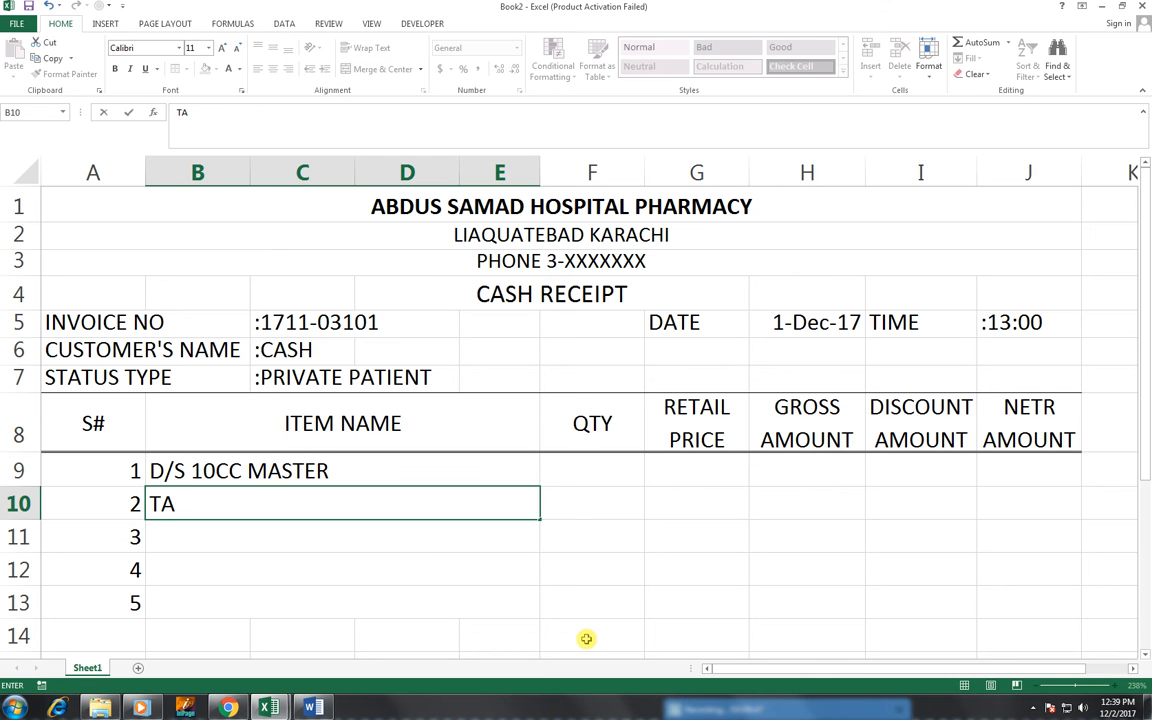
{"action": "type", "text": "B. ,"}
{"action": "key", "text": "BackSpace"}
{"action": "type", "text": "MITE 200MG"}
{"action": "key", "text": "Return"}
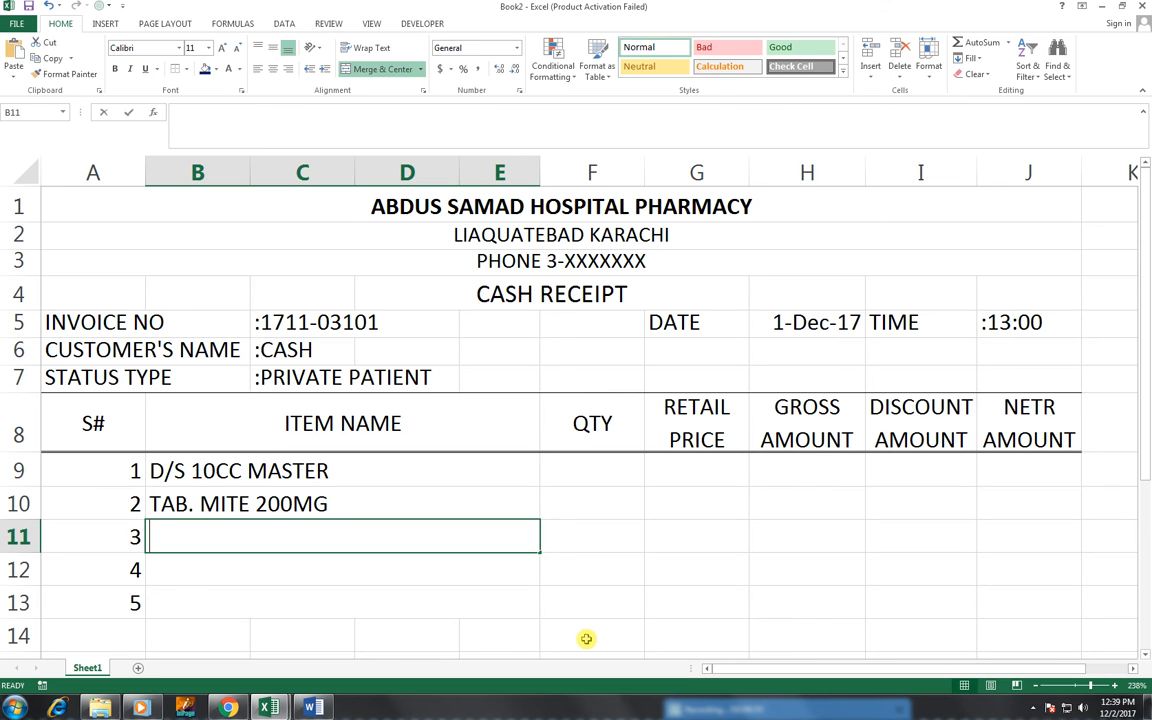
{"action": "type", "text": "TRINGER LACT"}
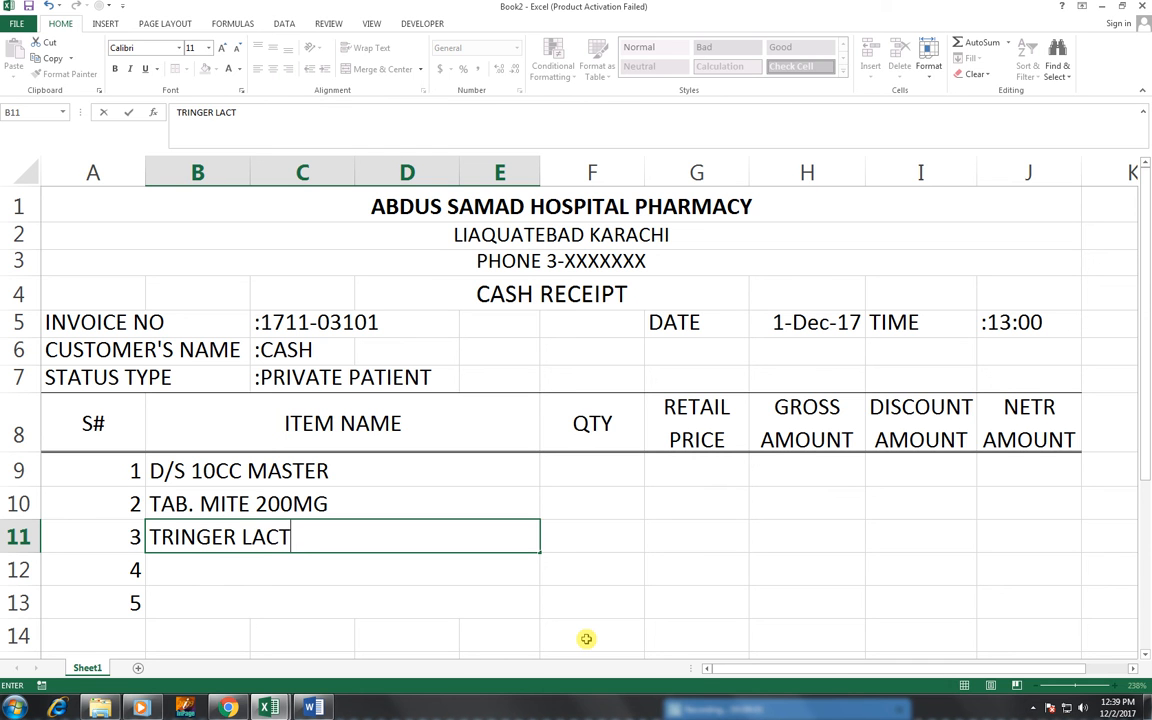
{"action": "type", "text": "ATE 1000ML"}
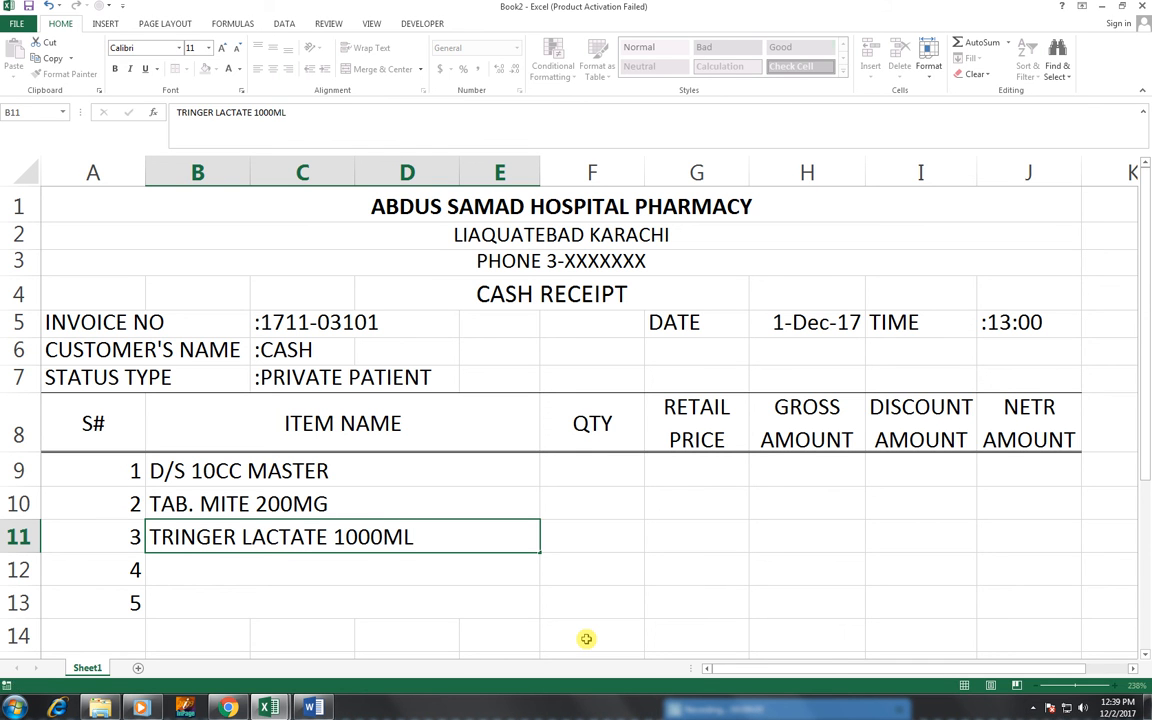
{"action": "key", "text": "Return"}
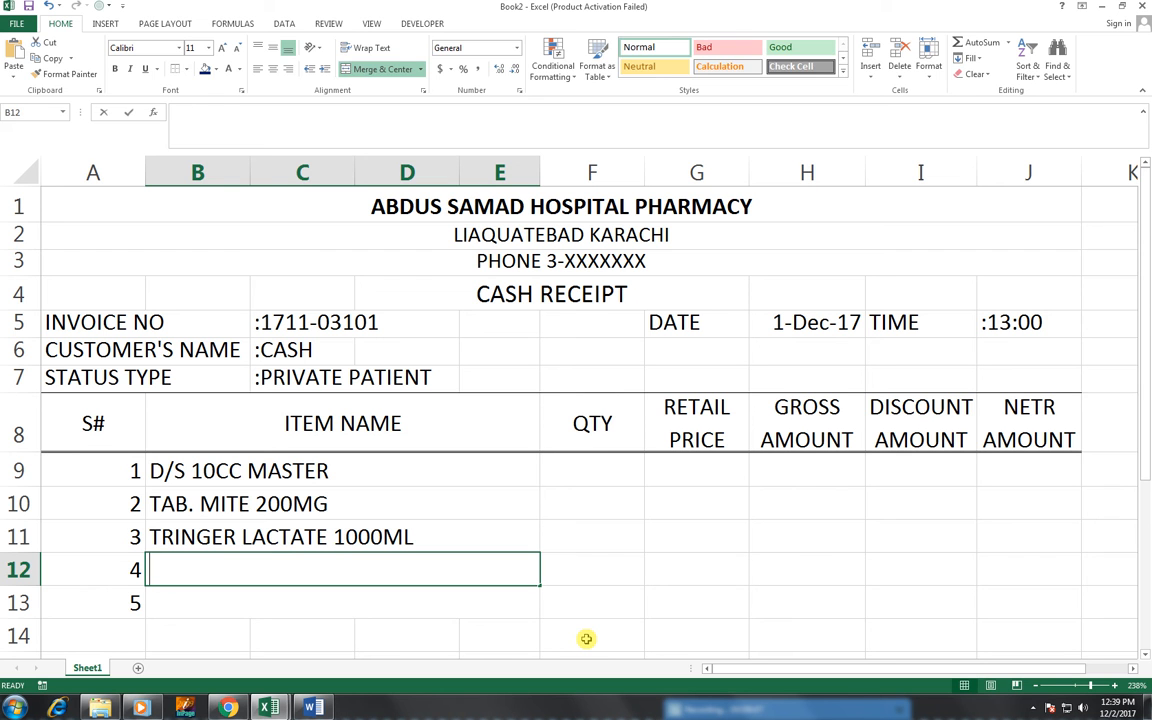
Enter the item names "INJ. SYNTO" in cell B12 and "INJ. TITAN 1G" in cell B13.
{"action": "type", "text": "INJ"}
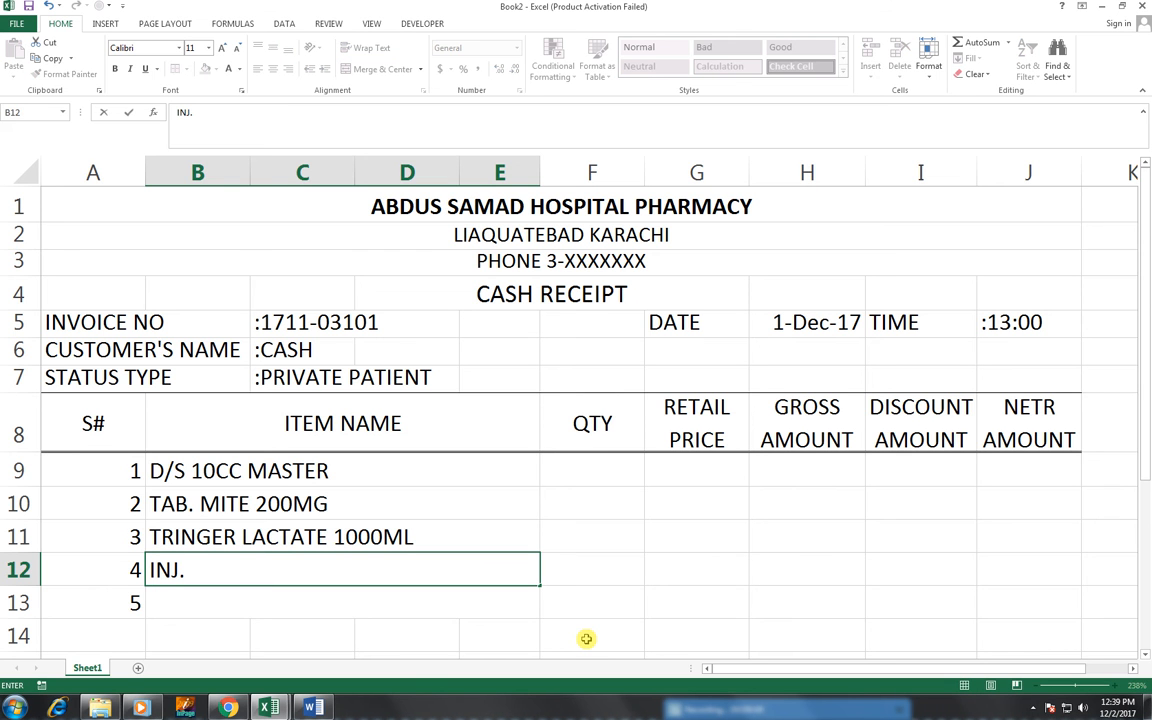
{"action": "type", "text": ". SYNTO"}
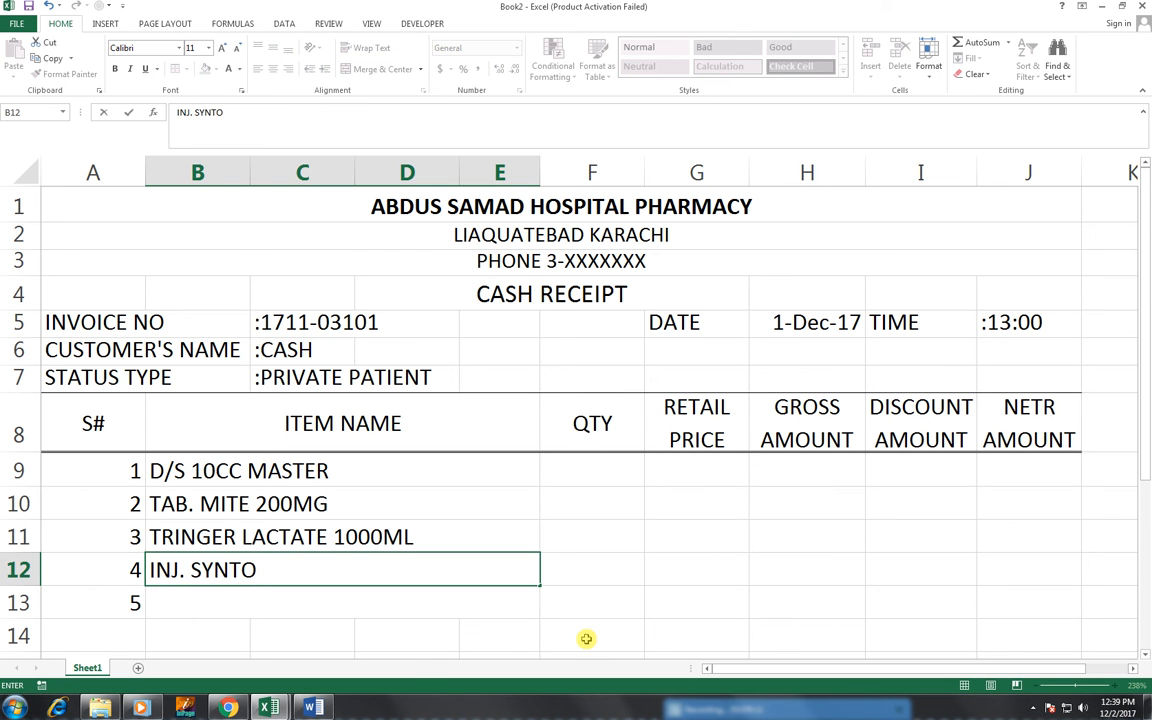
{"action": "key", "text": "Return"}
{"action": "type", "text": "INJ."}
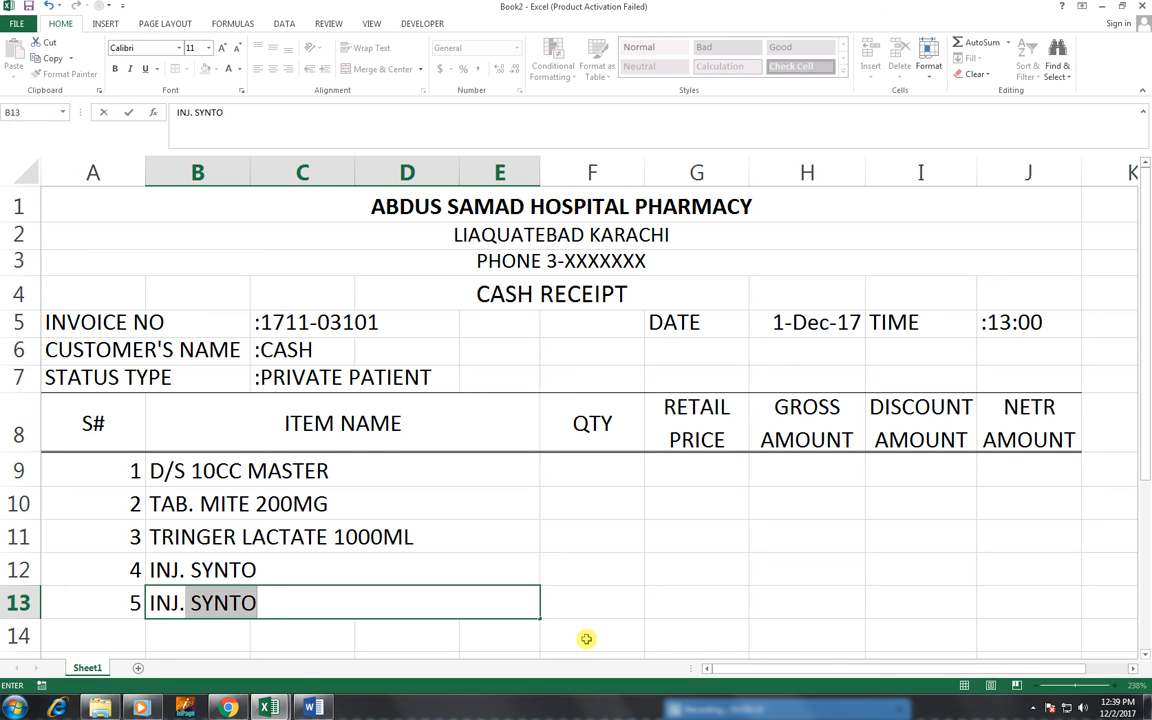
{"action": "type", "text": " TIT"}
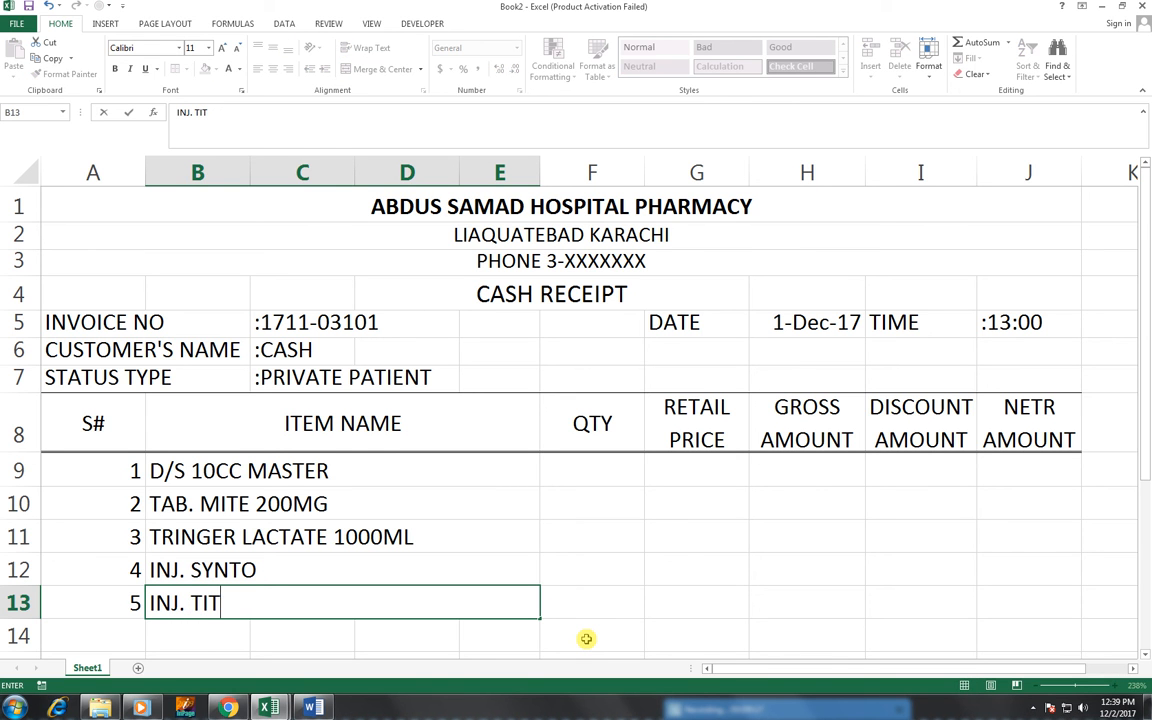
{"action": "type", "text": "AN 1G"}
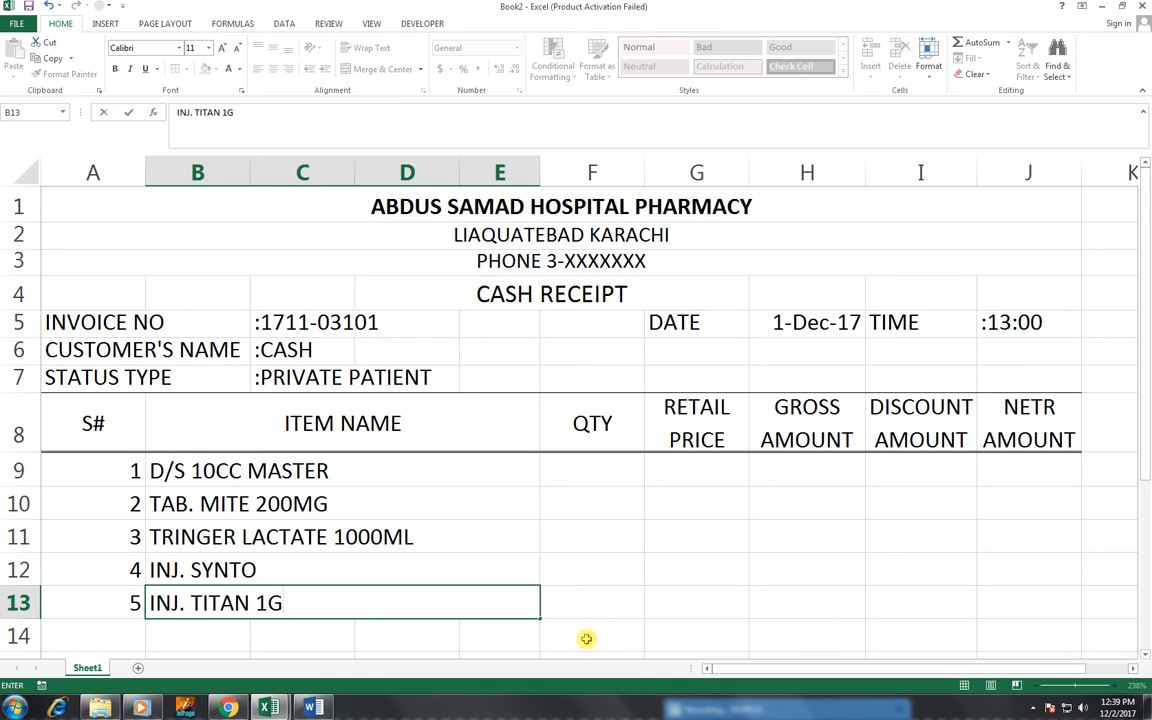
{"action": "left_click_drag", "start_coordinate": [98, 470], "coordinate": [98, 597]}
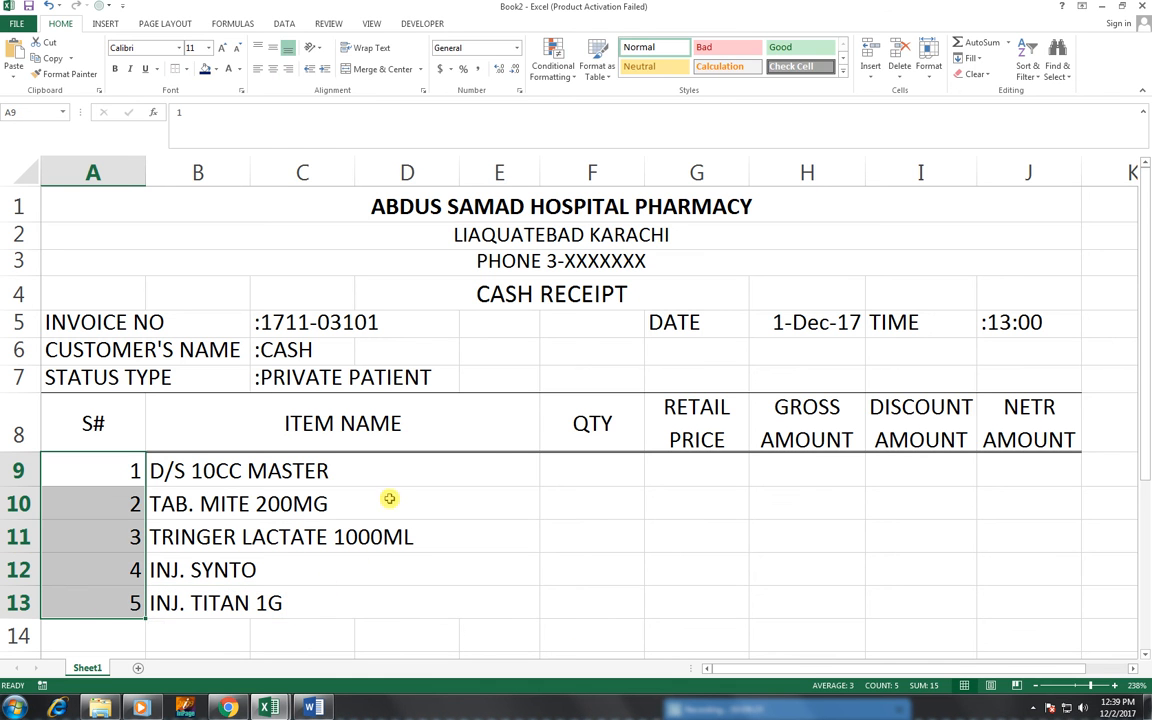
Make the table headings in A8:J8 bold.
{"action": "mouse_move", "coordinate": [316, 468]}
{"action": "left_mouse_down"}
{"action": "mouse_move", "coordinate": [325, 490]}
{"action": "mouse_move", "coordinate": [322, 478]}
{"action": "left_mouse_up"}
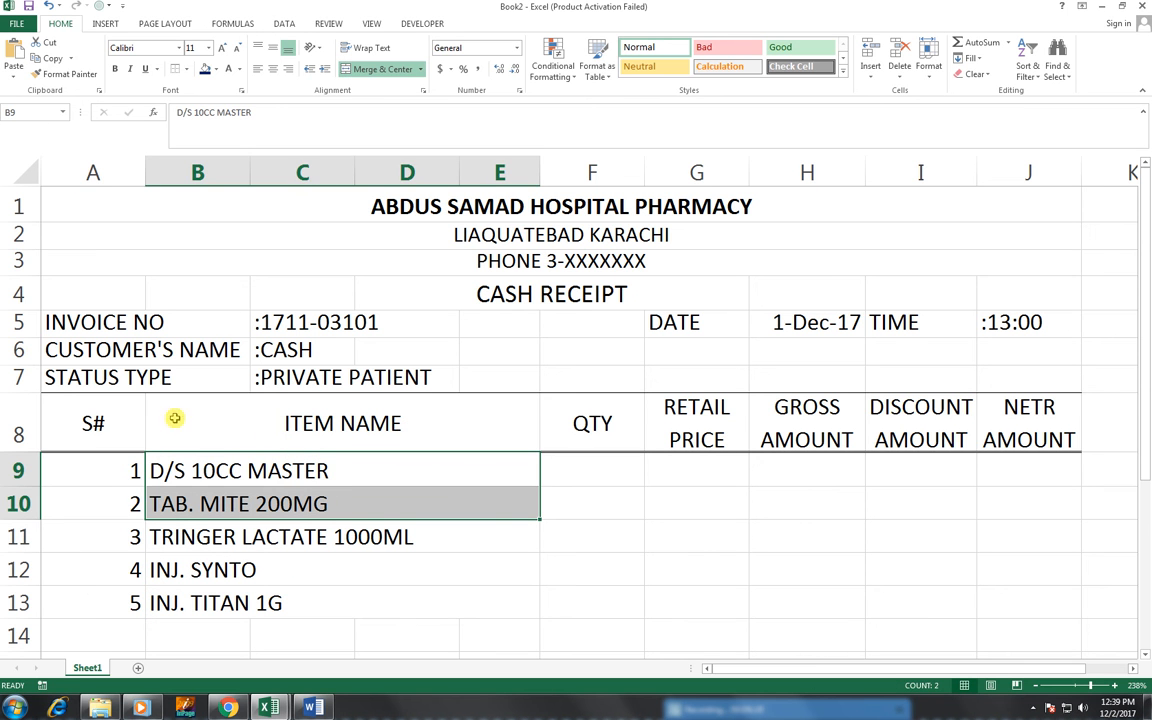
{"action": "left_click_drag", "start_coordinate": [108, 417], "coordinate": [1017, 437]}
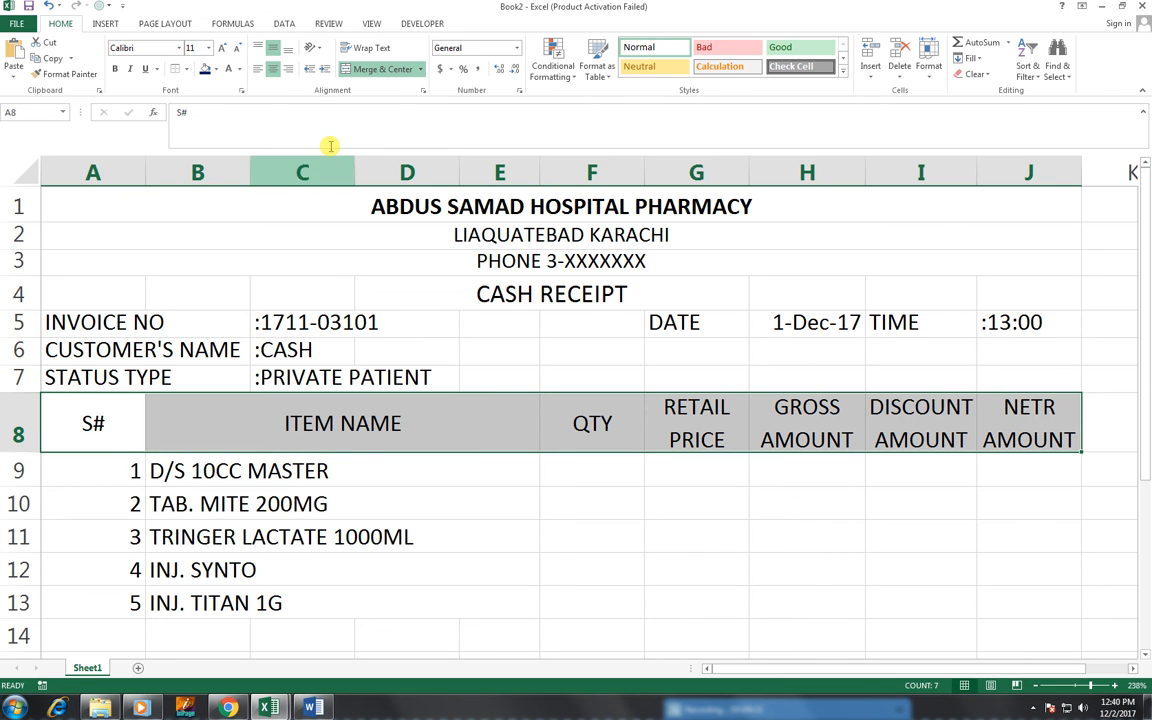
{"action": "left_click", "coordinate": [114, 69]}
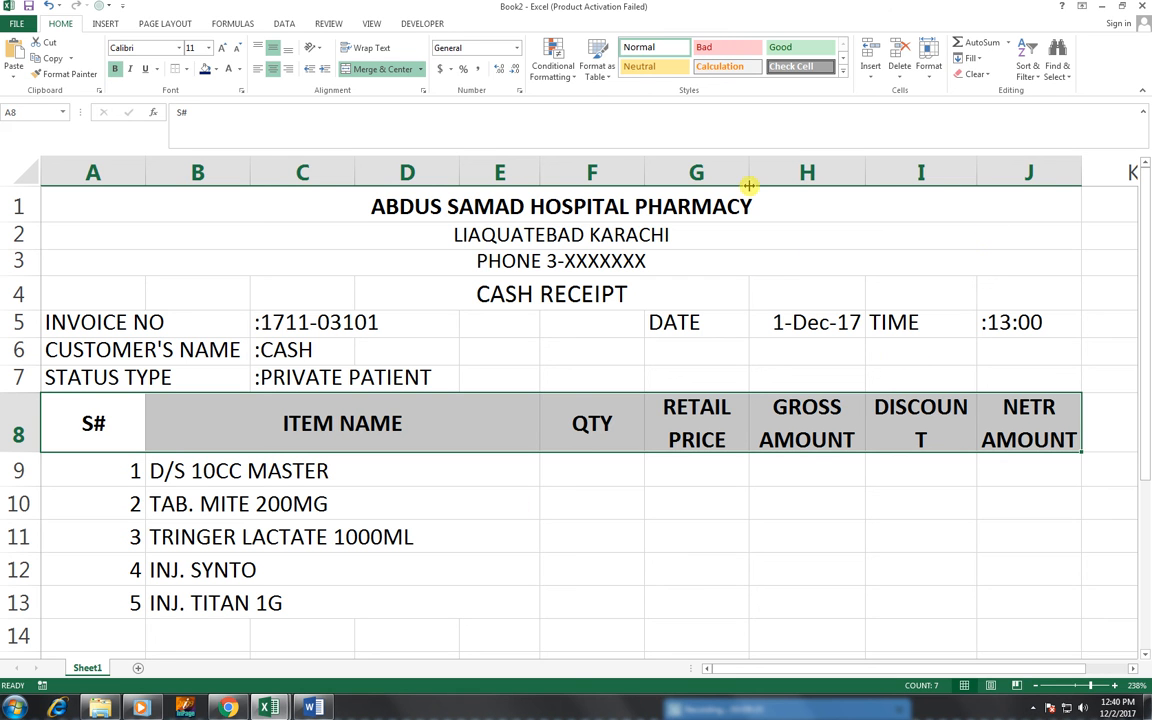
Reduce the font size of the table headings in A8:J8 to 10.
{"action": "left_click", "coordinate": [239, 49]}
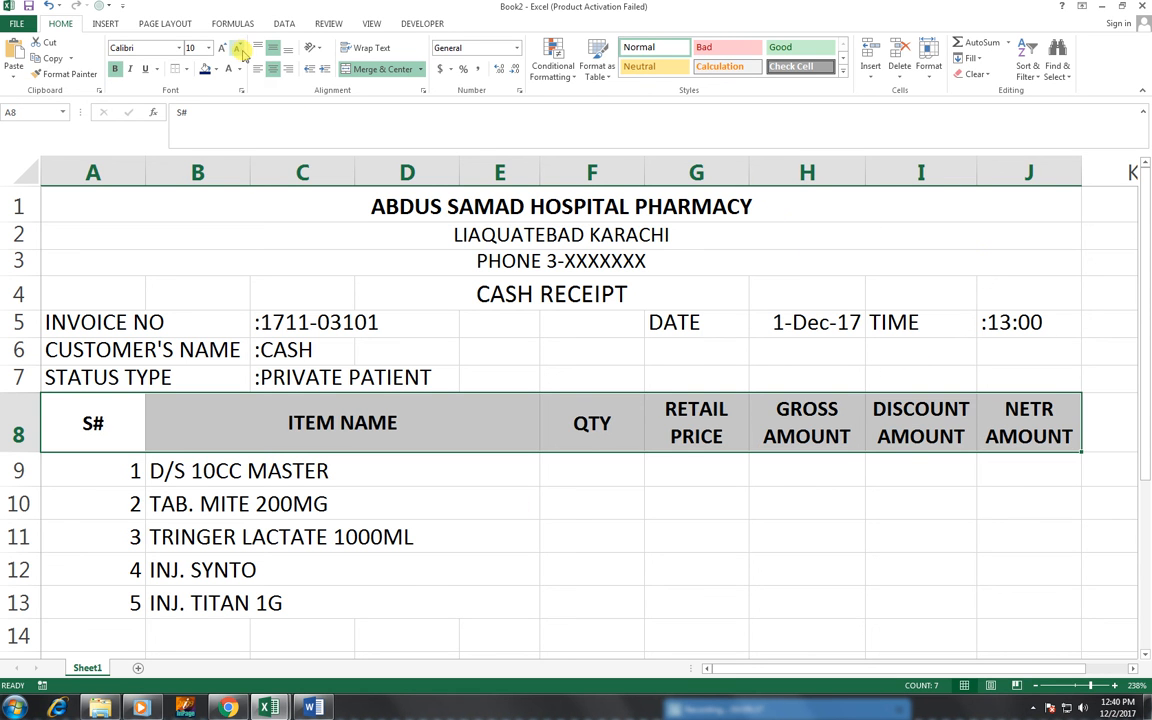
{"action": "left_click", "coordinate": [550, 512]}
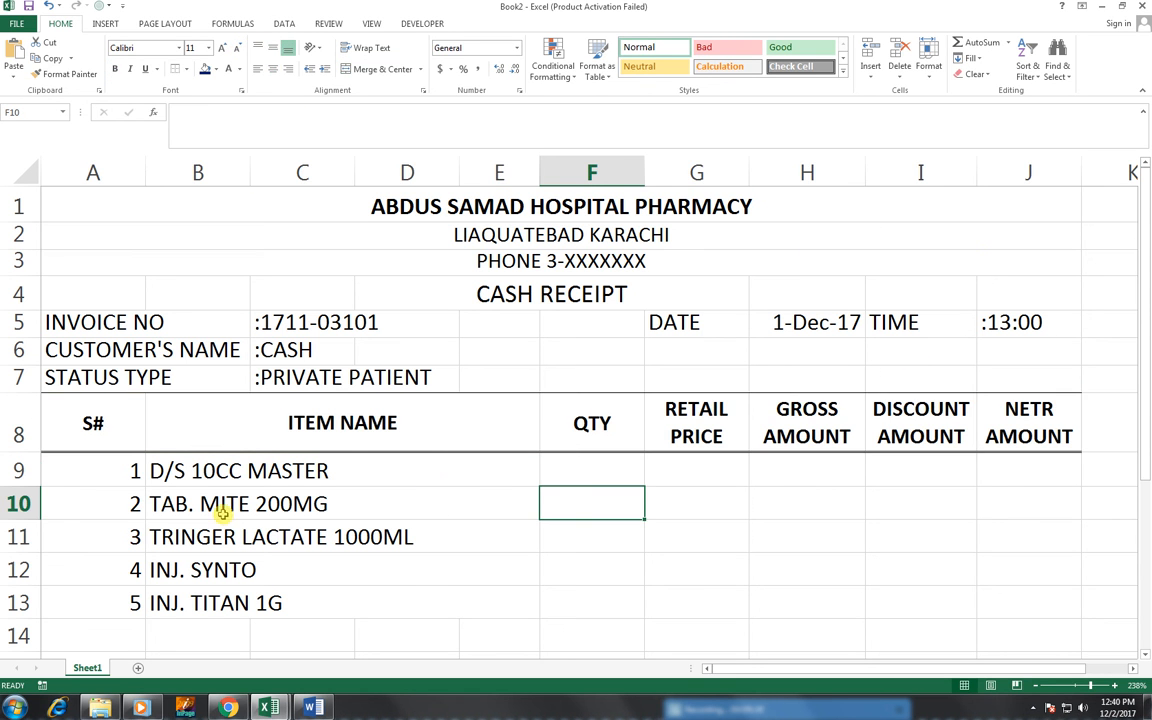
Enter the quantities 2, 6, 10, 2 and 3 for the five items in F9:F13.
{"action": "left_click", "coordinate": [600, 468]}
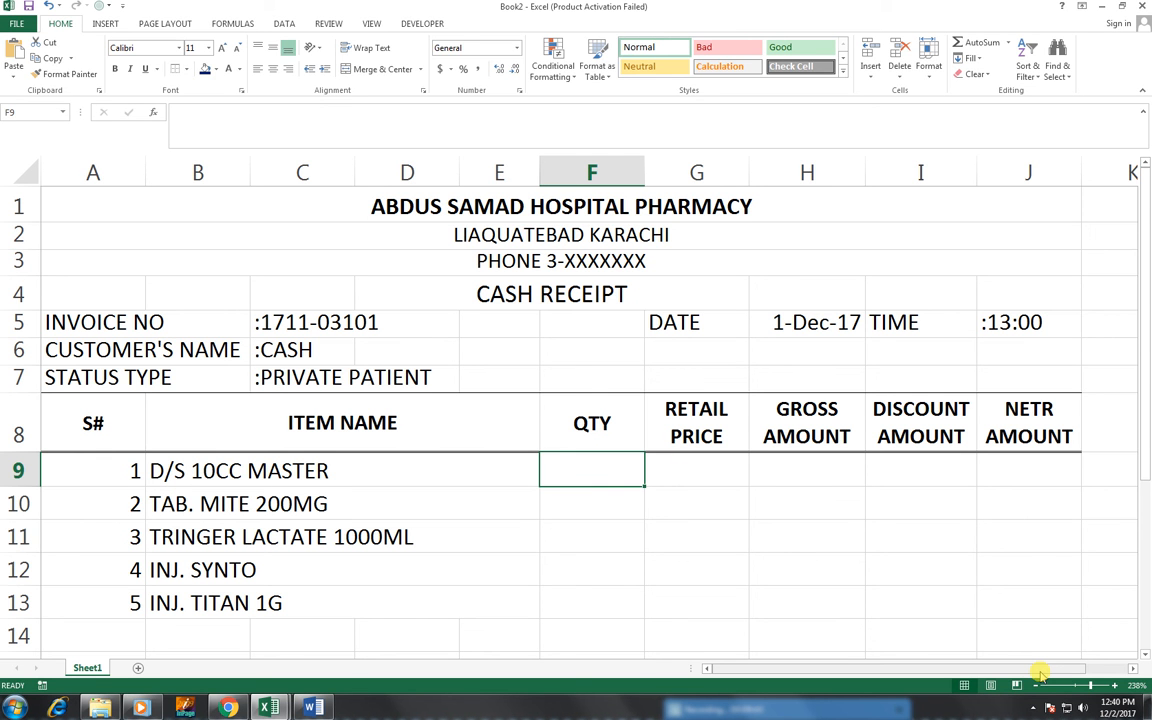
{"action": "type", "text": "2"}
{"action": "key", "text": "Return"}
{"action": "type", "text": "6"}
{"action": "key", "text": "Return"}
{"action": "type", "text": "10"}
{"action": "key", "text": "Return"}
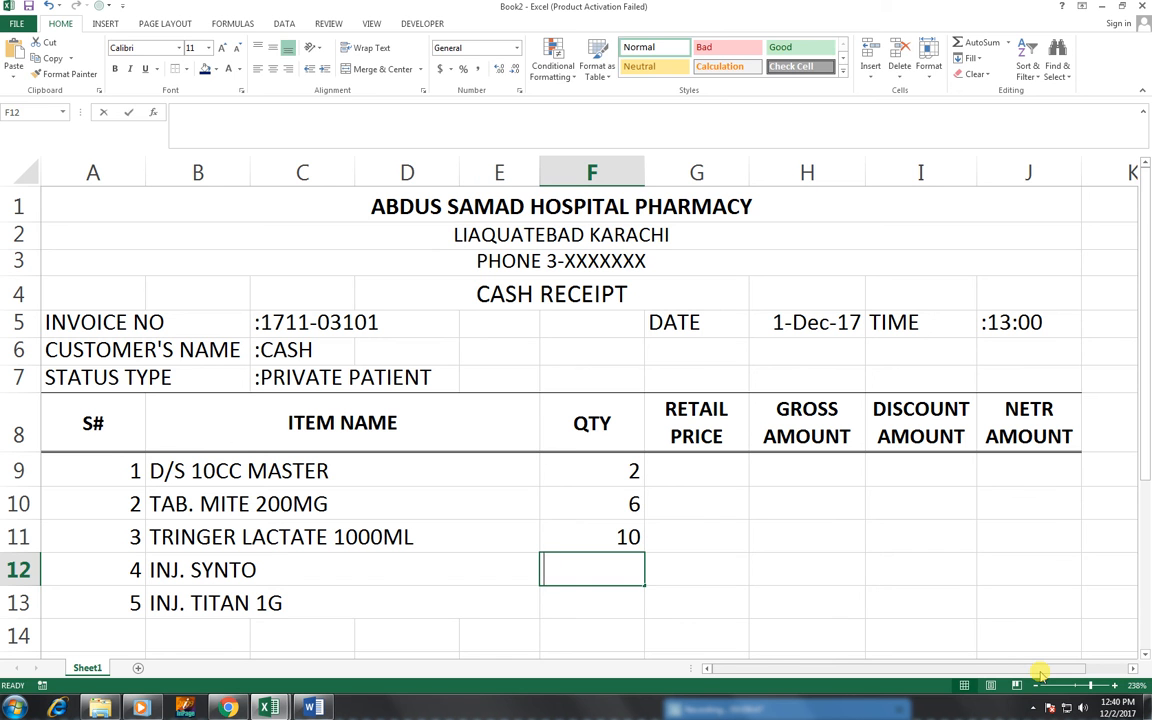
{"action": "type", "text": "2"}
{"action": "key", "text": "Return"}
{"action": "type", "text": "3"}
{"action": "key", "text": "Tab"}
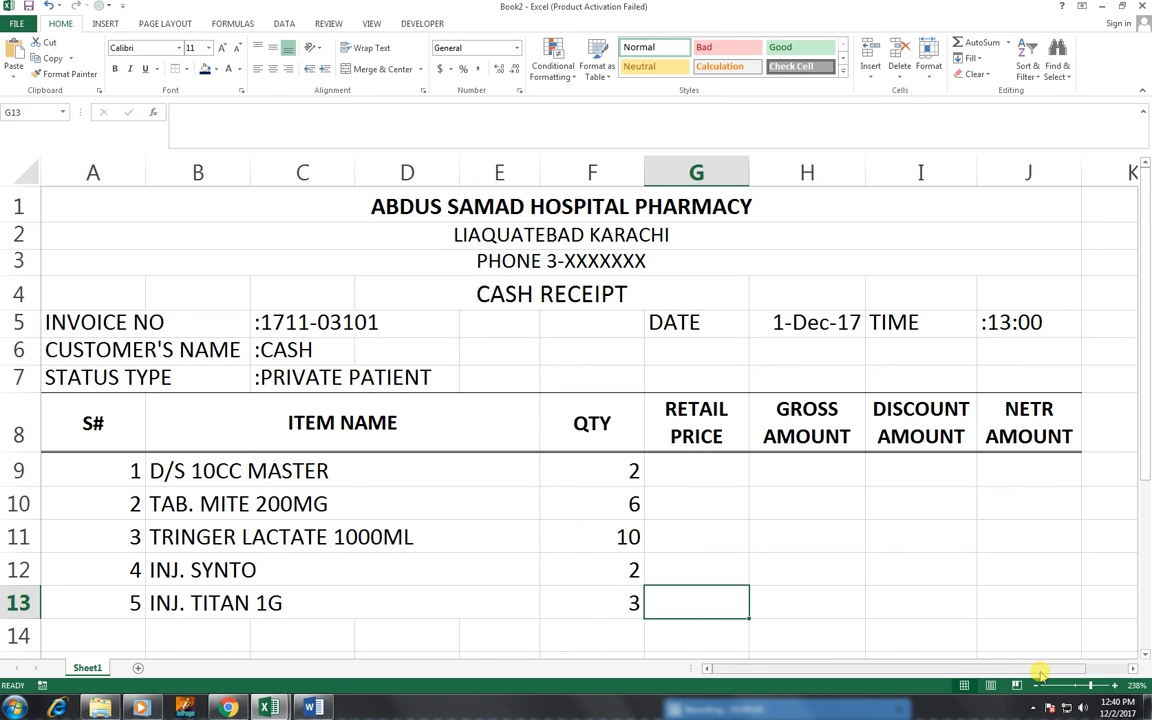
Enter the retail prices 85, 150, 320, 240 and 95 for the five items in G9:G13.
{"action": "key", "text": "Up"}
{"action": "key", "text": "Up"}
{"action": "key", "text": "Up"}
{"action": "key", "text": "Up"}
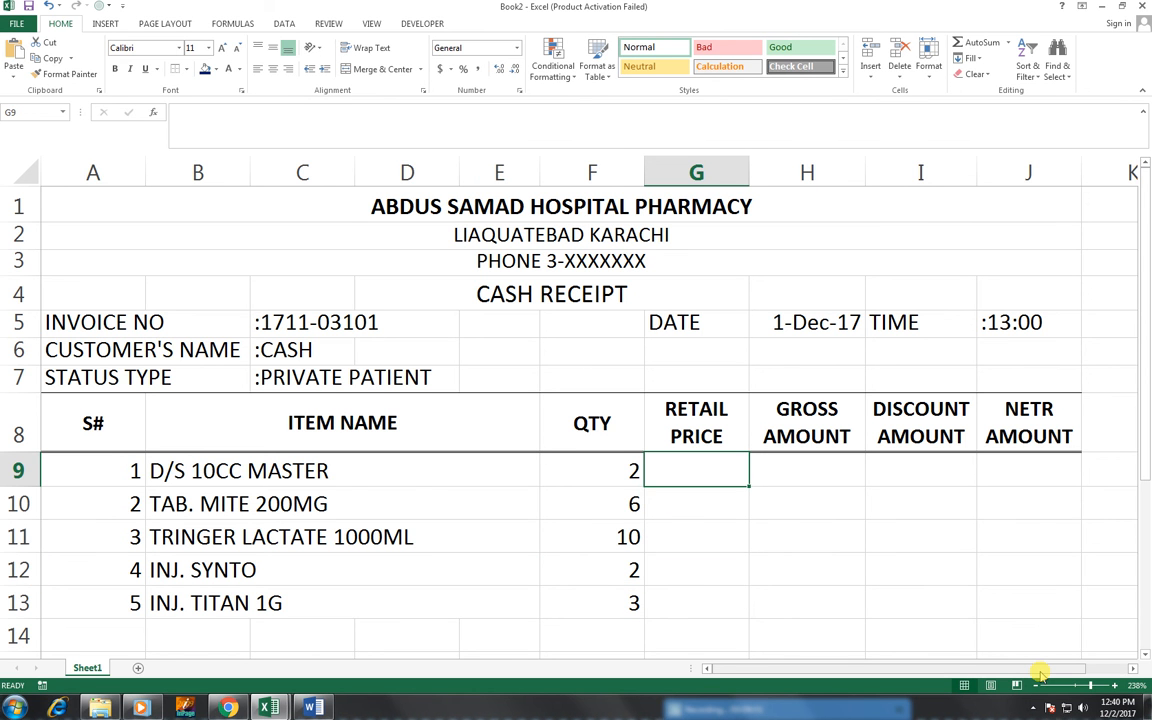
{"action": "type", "text": "85"}
{"action": "key", "text": "Return"}
{"action": "type", "text": "1"}
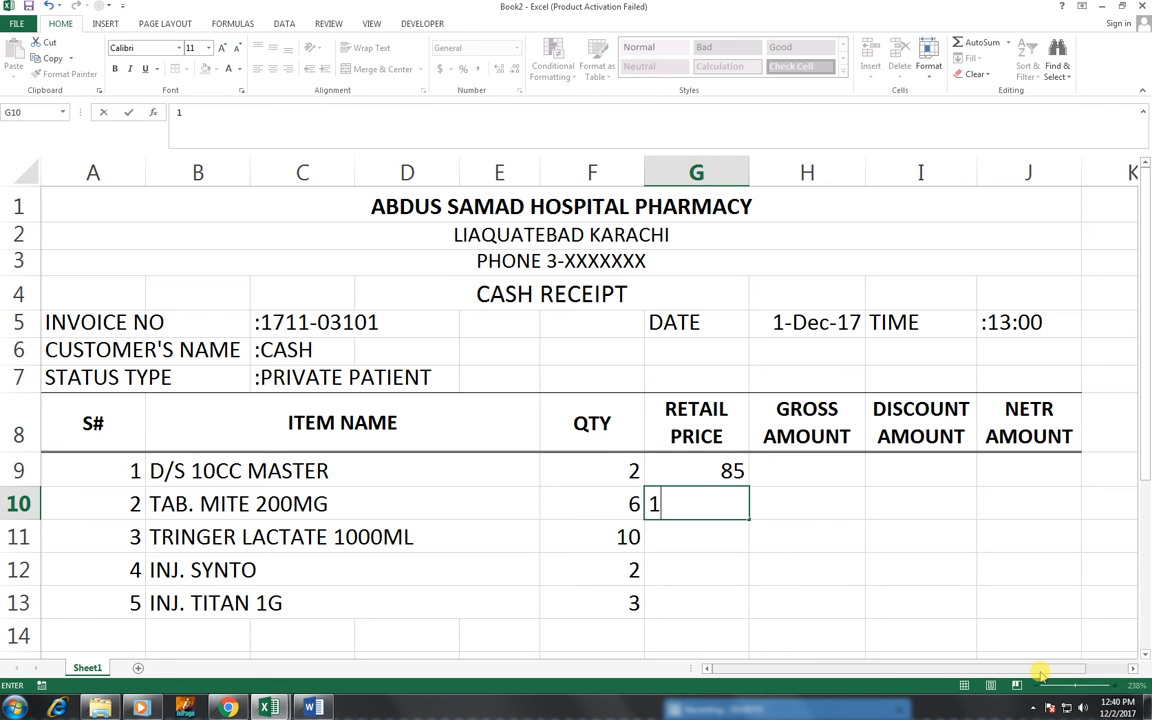
{"action": "type", "text": "50"}
{"action": "key", "text": "Return"}
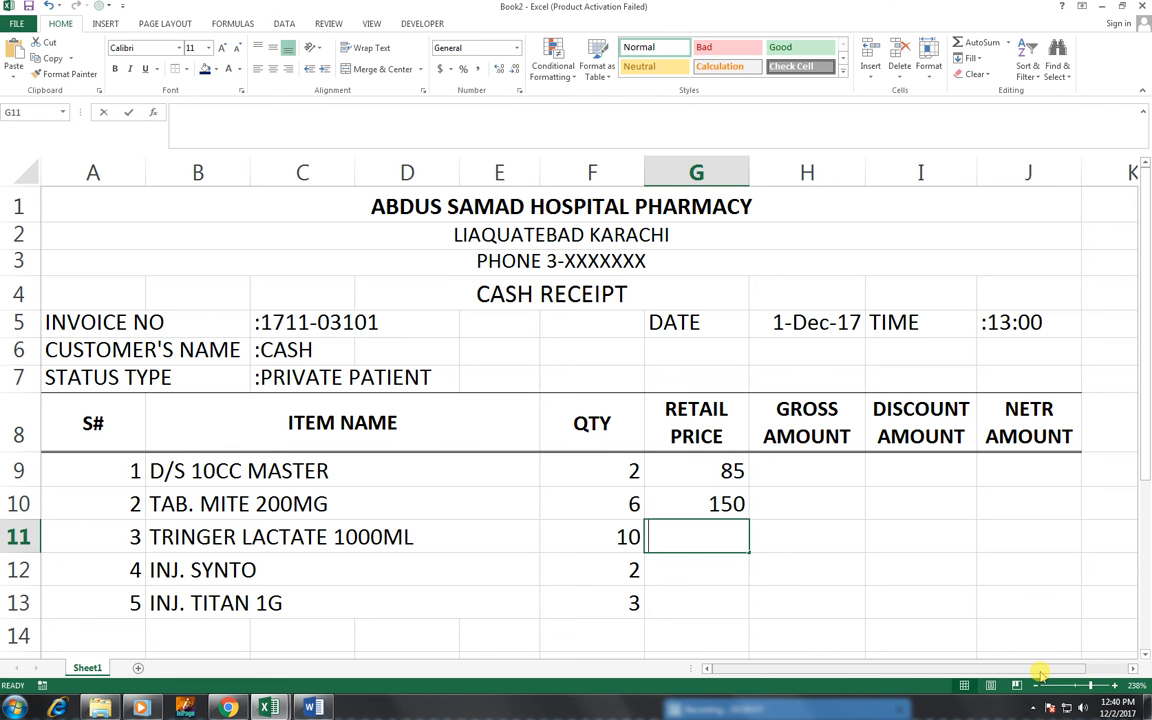
{"action": "type", "text": "320"}
{"action": "key", "text": "Return"}
{"action": "type", "text": "240"}
{"action": "key", "text": "Return"}
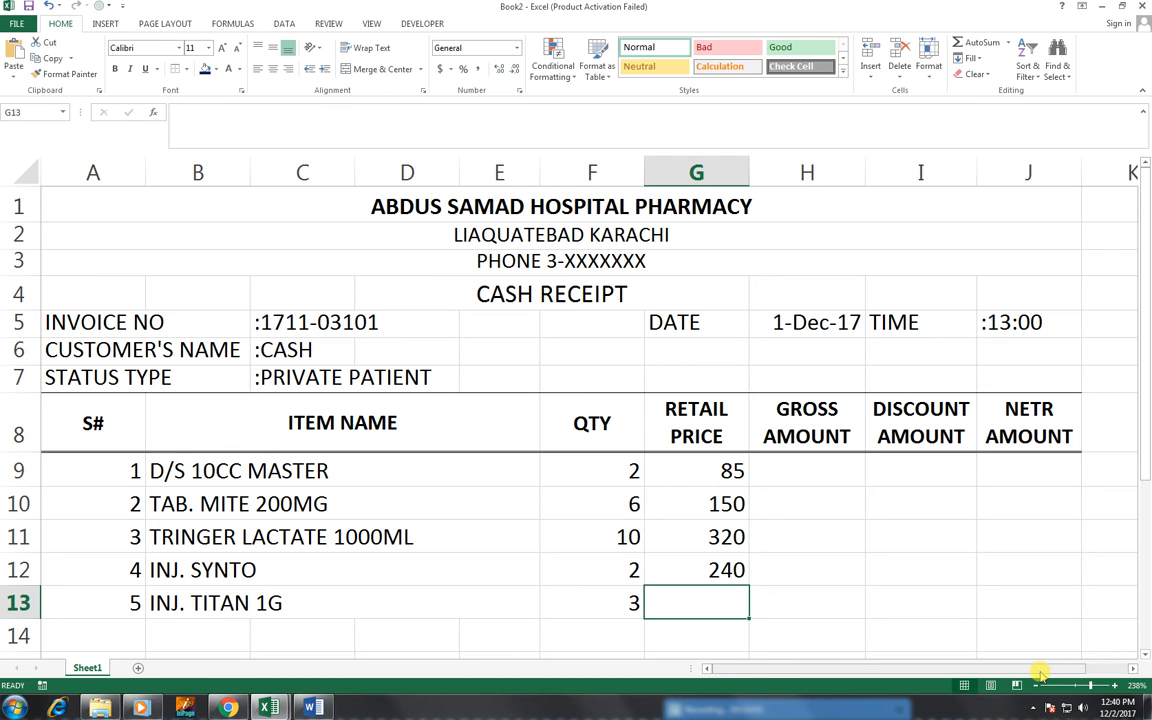
{"action": "type", "text": "95"}
{"action": "key", "text": "Right"}
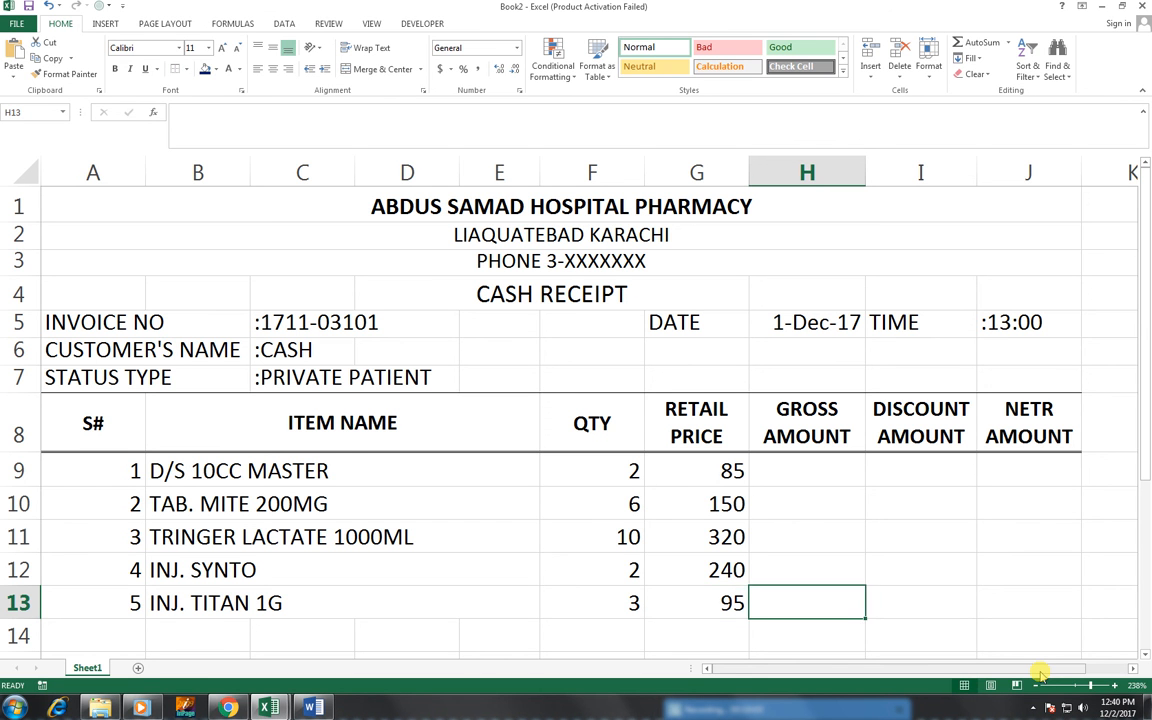
Calculate the gross amount in H9 with the formula =G9*F9 and copy it down to H13.
{"action": "key", "text": "Up"}
{"action": "key", "text": "Up"}
{"action": "key", "text": "Up"}
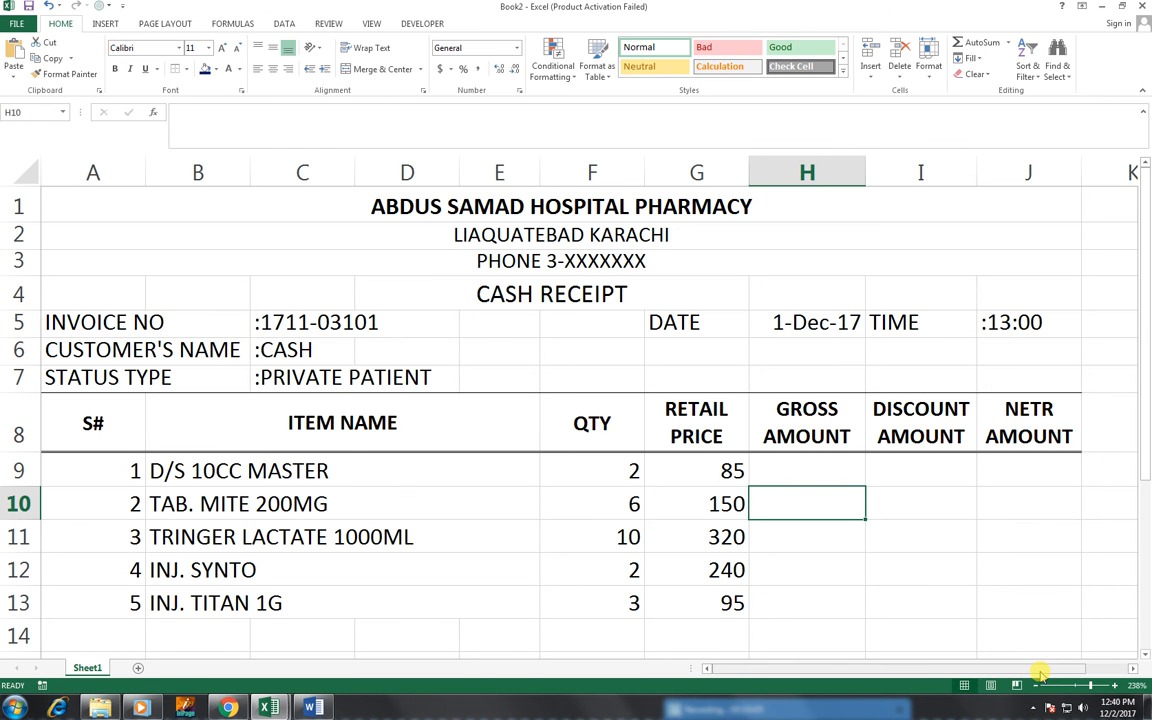
{"action": "key", "text": "Up"}
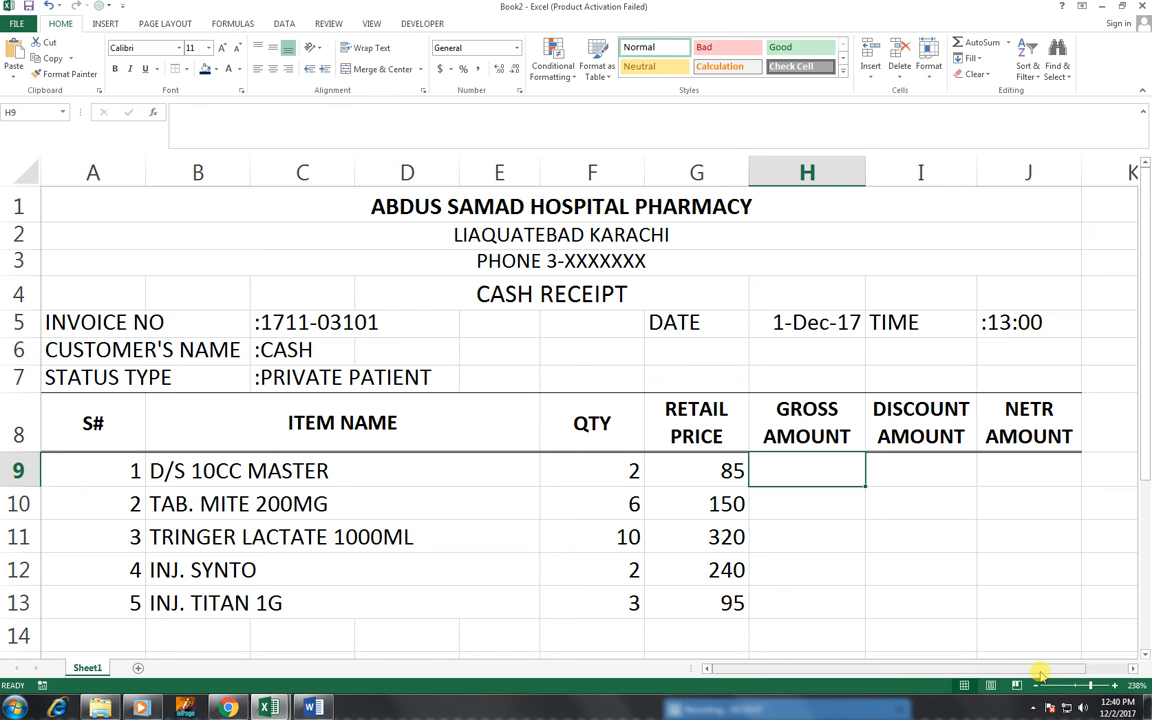
{"action": "type", "text": "="}
{"action": "key", "text": "Left"}
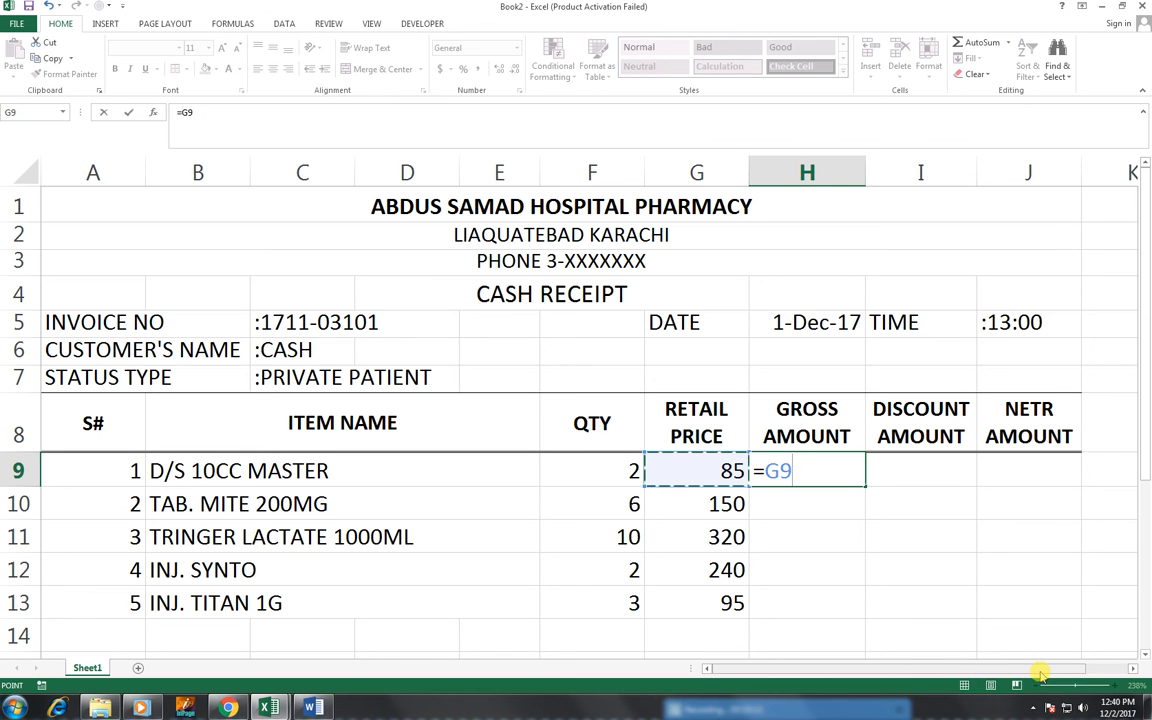
{"action": "key", "text": "Left"}
{"action": "key", "text": "Left"}
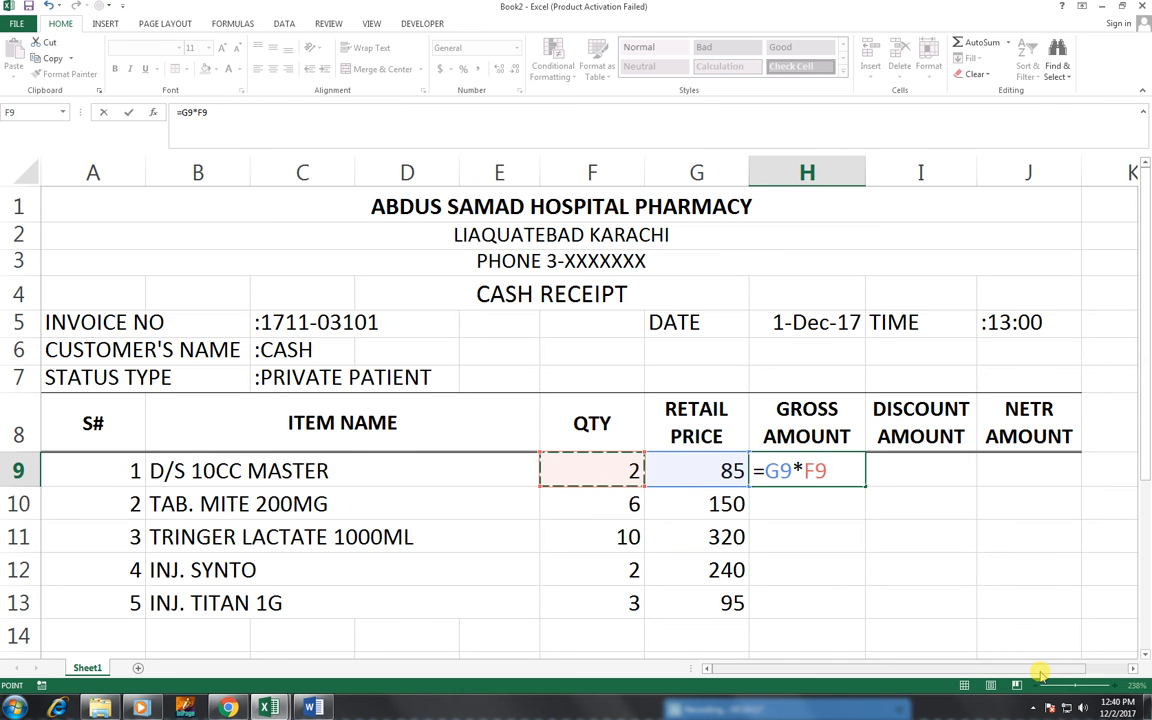
{"action": "key", "text": "Return"}
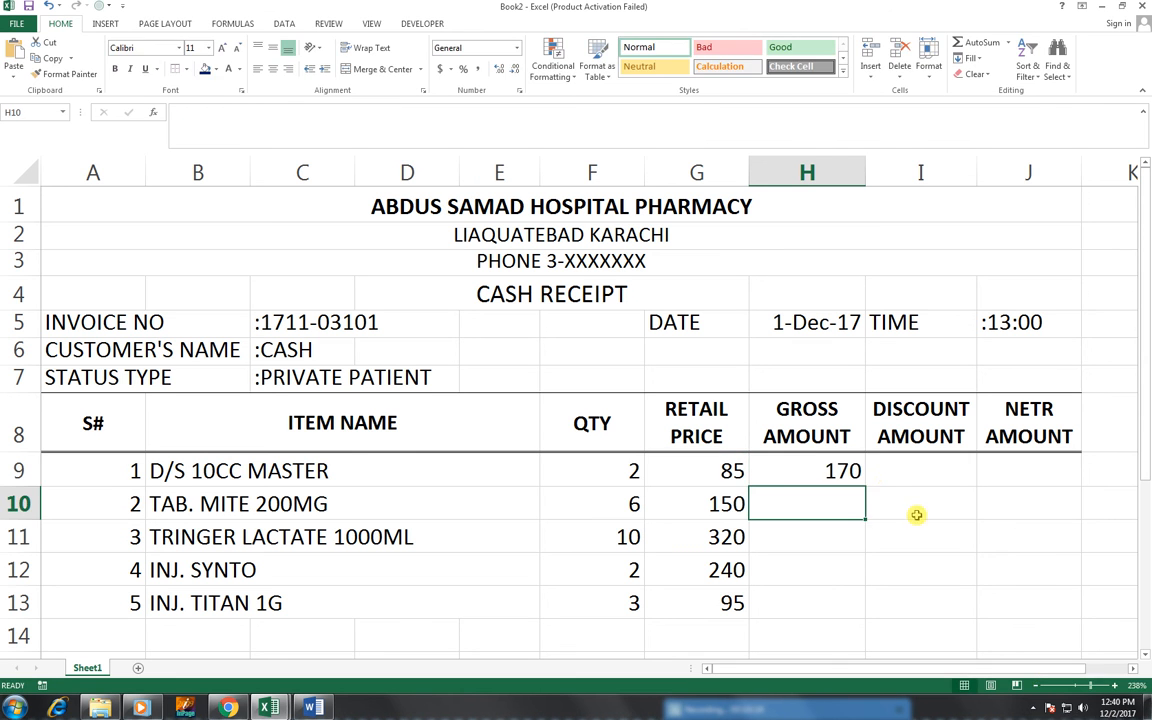
{"action": "left_click", "coordinate": [845, 475]}
{"action": "left_click_drag", "start_coordinate": [865, 486], "coordinate": [850, 605]}
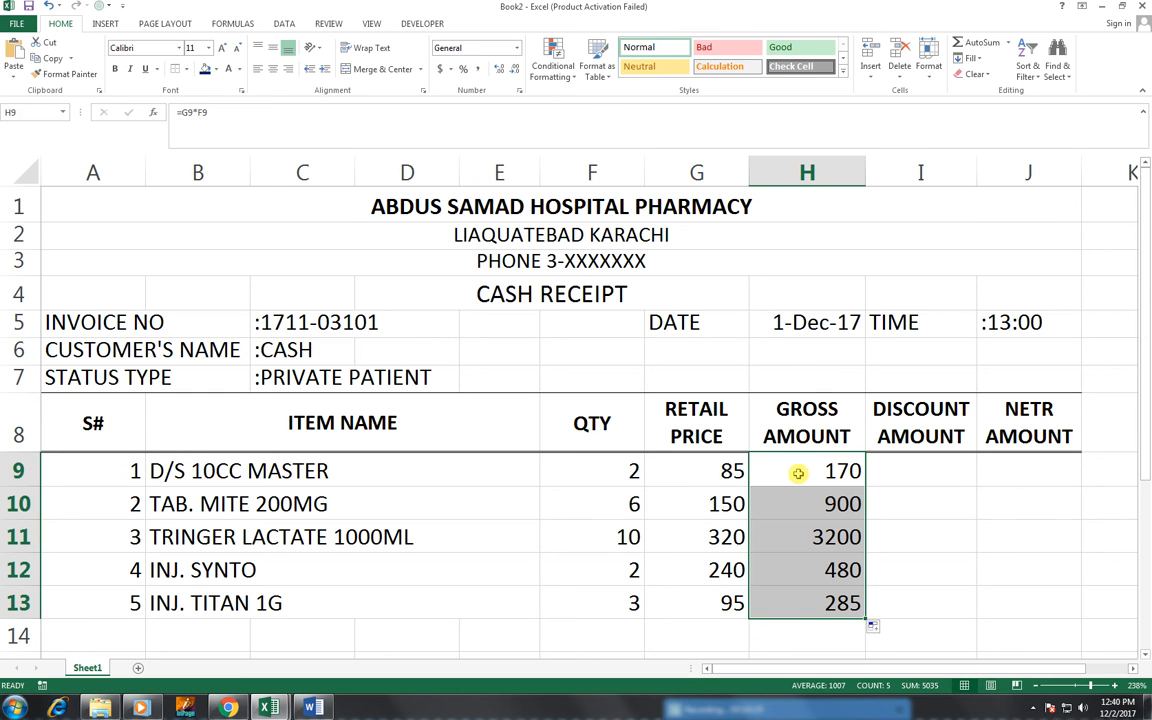
Calculate the first item's discount amount in I9 with the formula =H9*2%.
{"action": "left_click", "coordinate": [940, 474]}
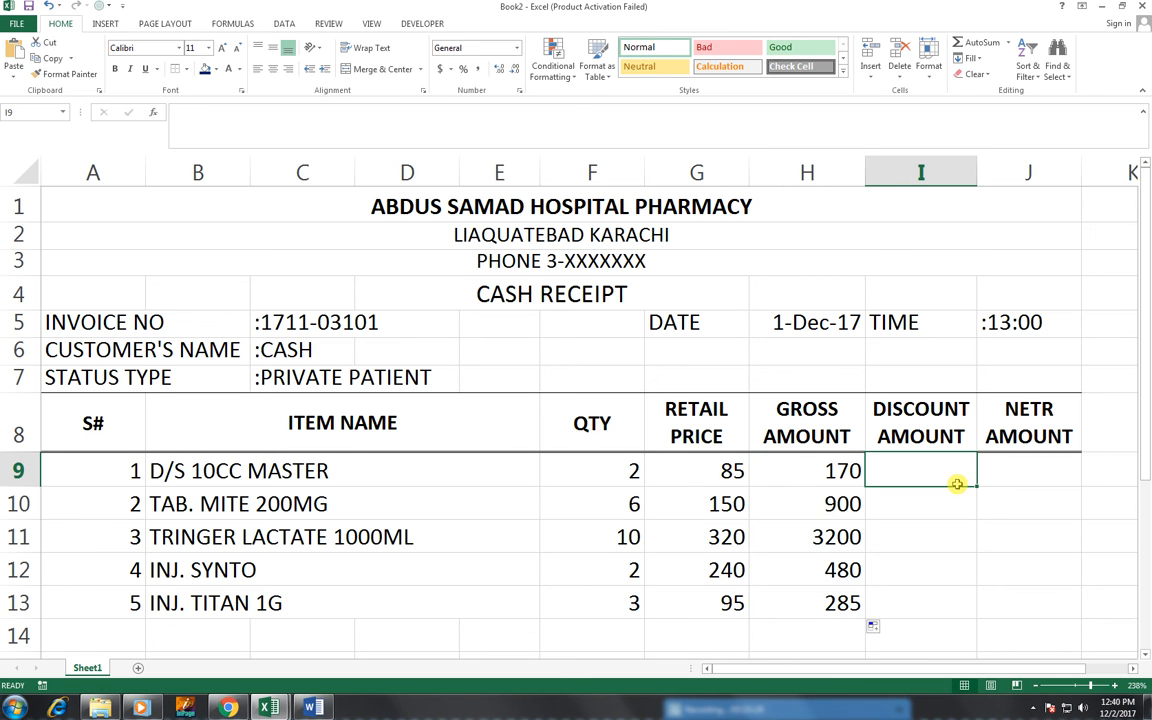
{"action": "type", "text": "="}
{"action": "key", "text": "Left"}
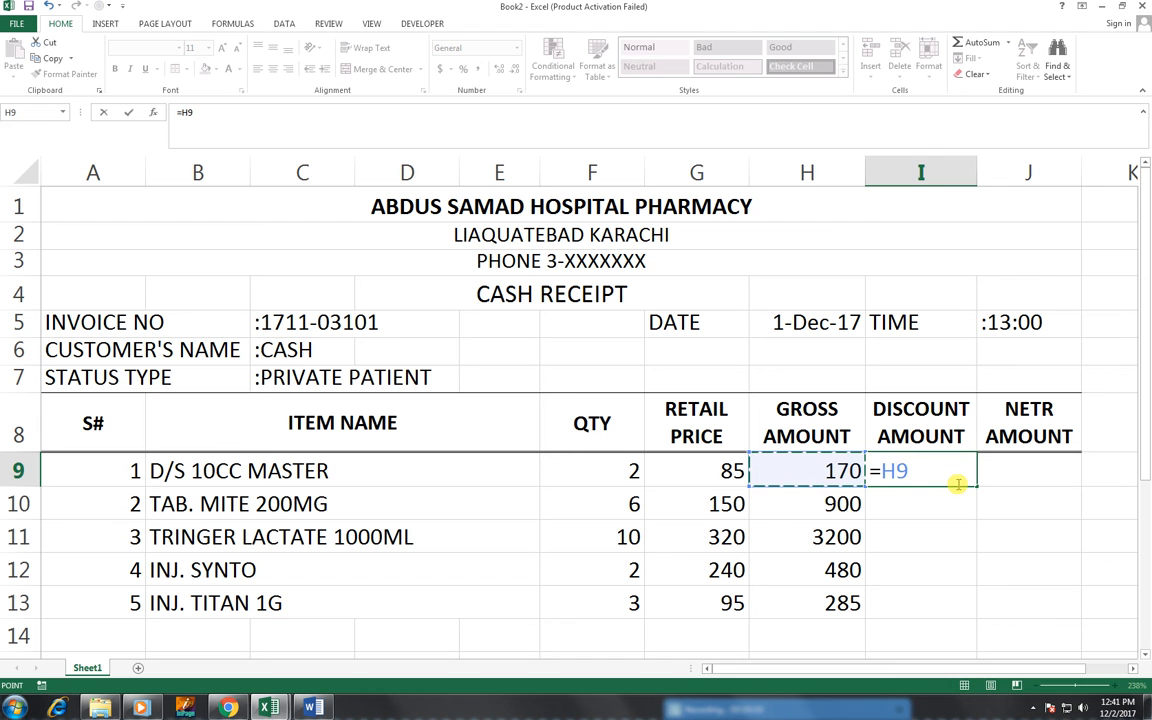
{"action": "type", "text": "*2"}
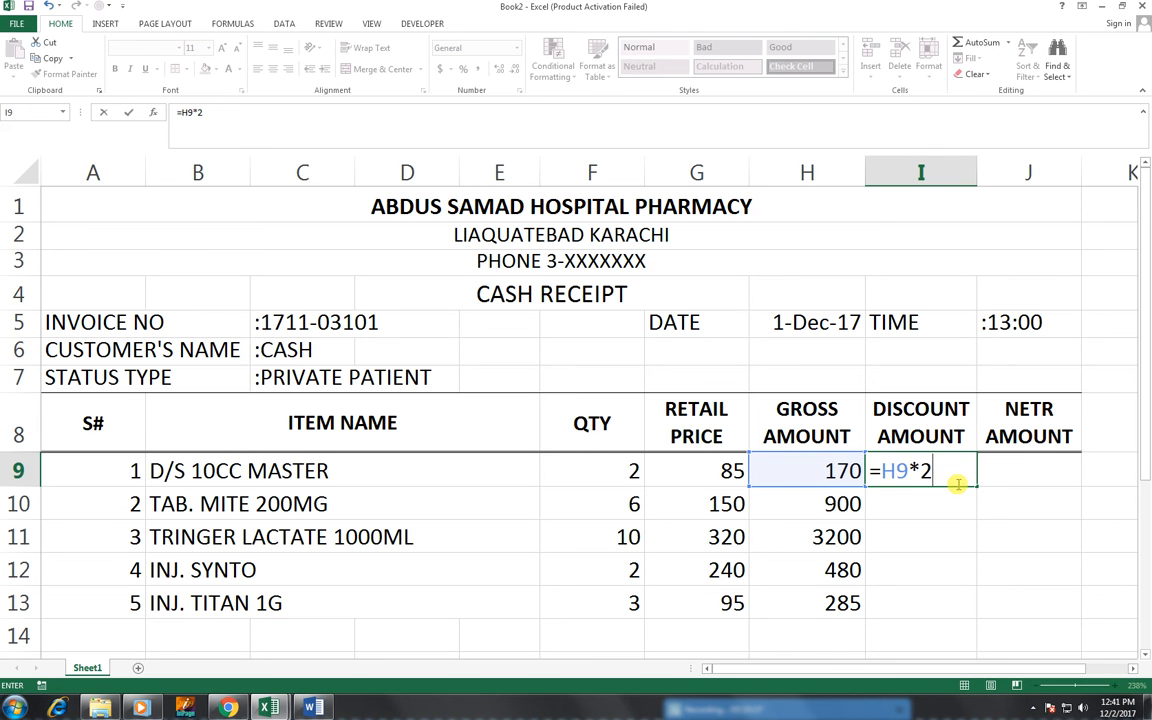
{"action": "type", "text": "%"}
{"action": "key", "text": "Return"}
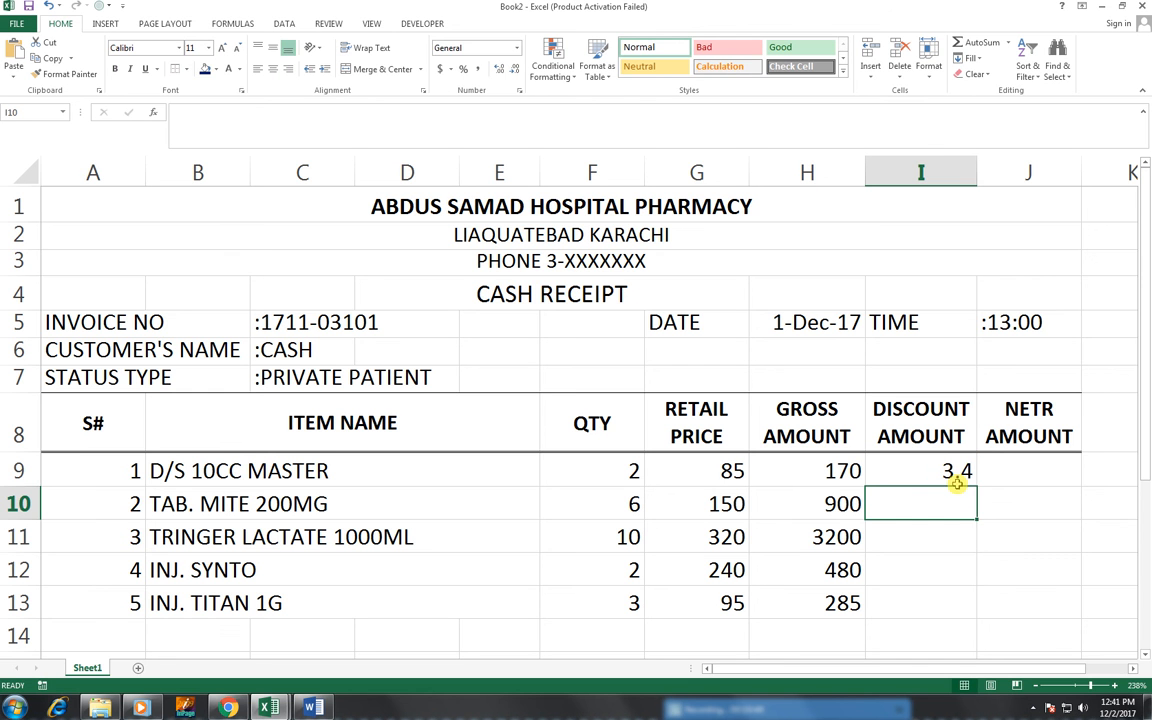
Review the discount formula in I9 and copy it down to I13.
{"action": "double_click", "coordinate": [900, 472]}
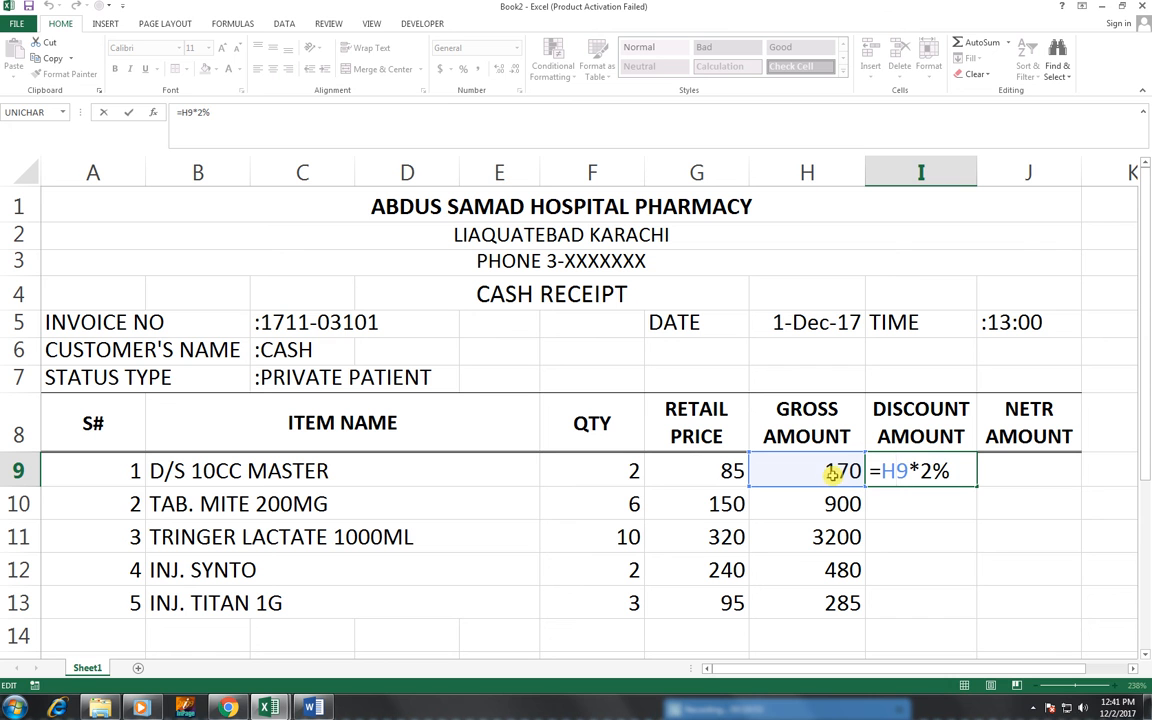
{"action": "key", "text": "Return"}
{"action": "left_click", "coordinate": [955, 474]}
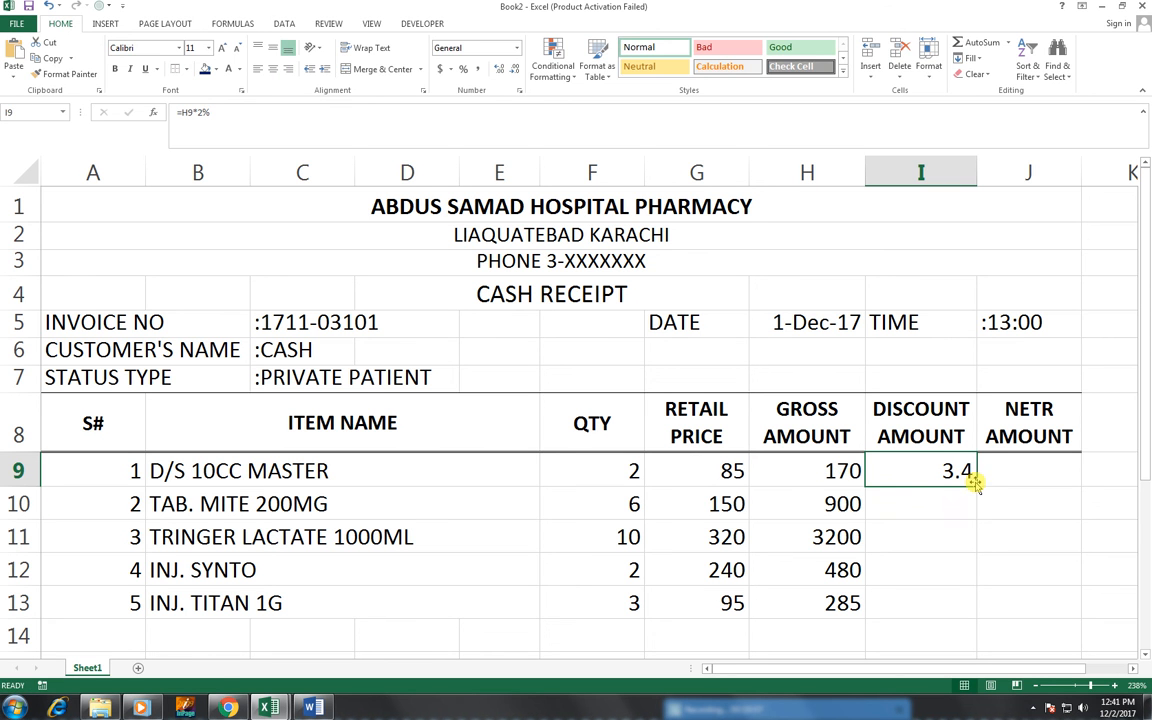
{"action": "left_click_drag", "start_coordinate": [976, 487], "coordinate": [986, 606]}
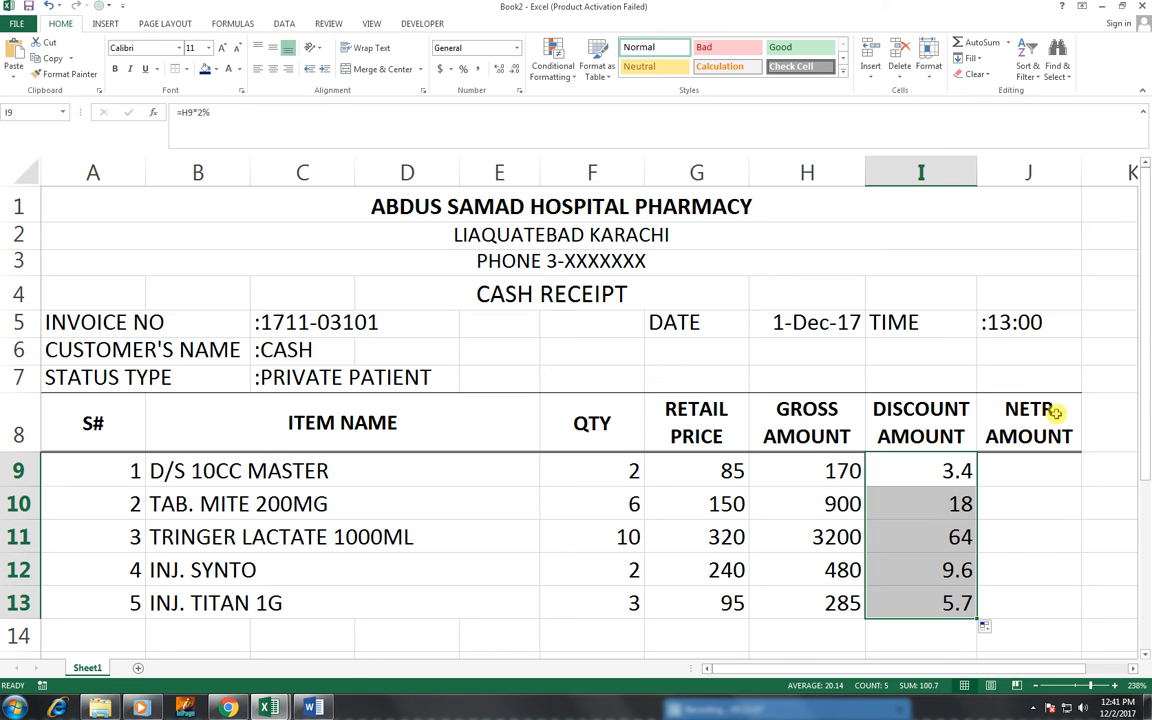
Correct the misspelled heading in J8 to "NET AMOUNT".
{"action": "double_click", "coordinate": [1056, 411]}
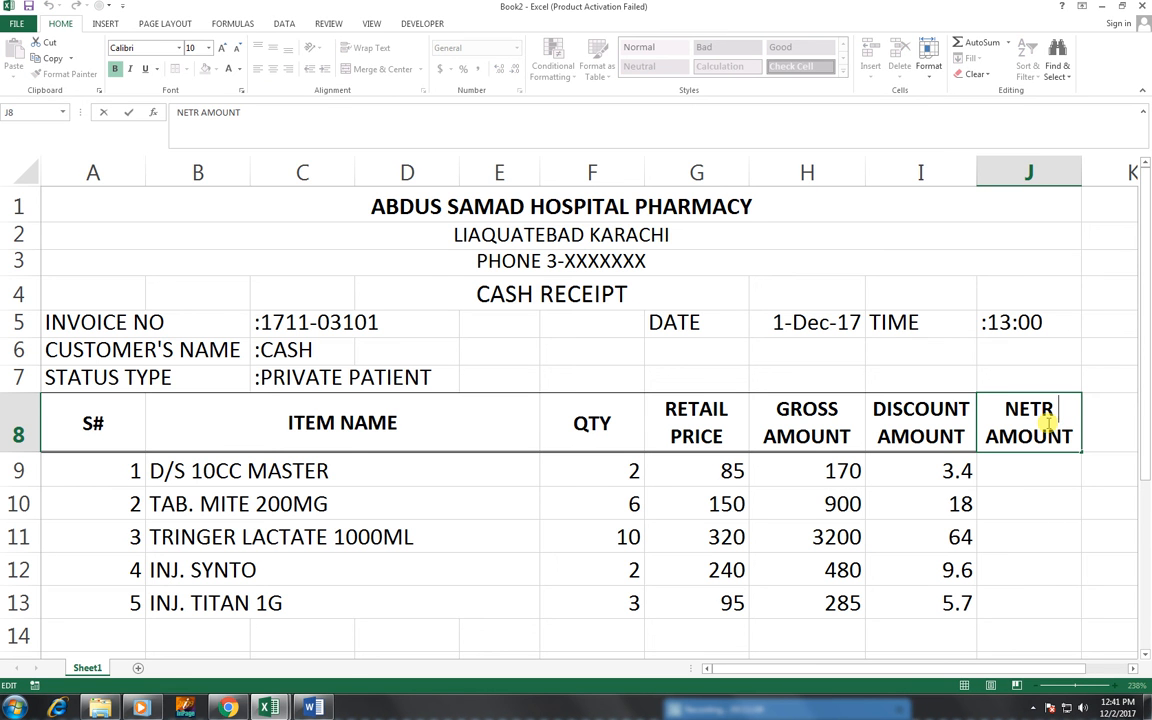
{"action": "key", "text": "BackSpace"}
{"action": "key", "text": "BackSpace"}
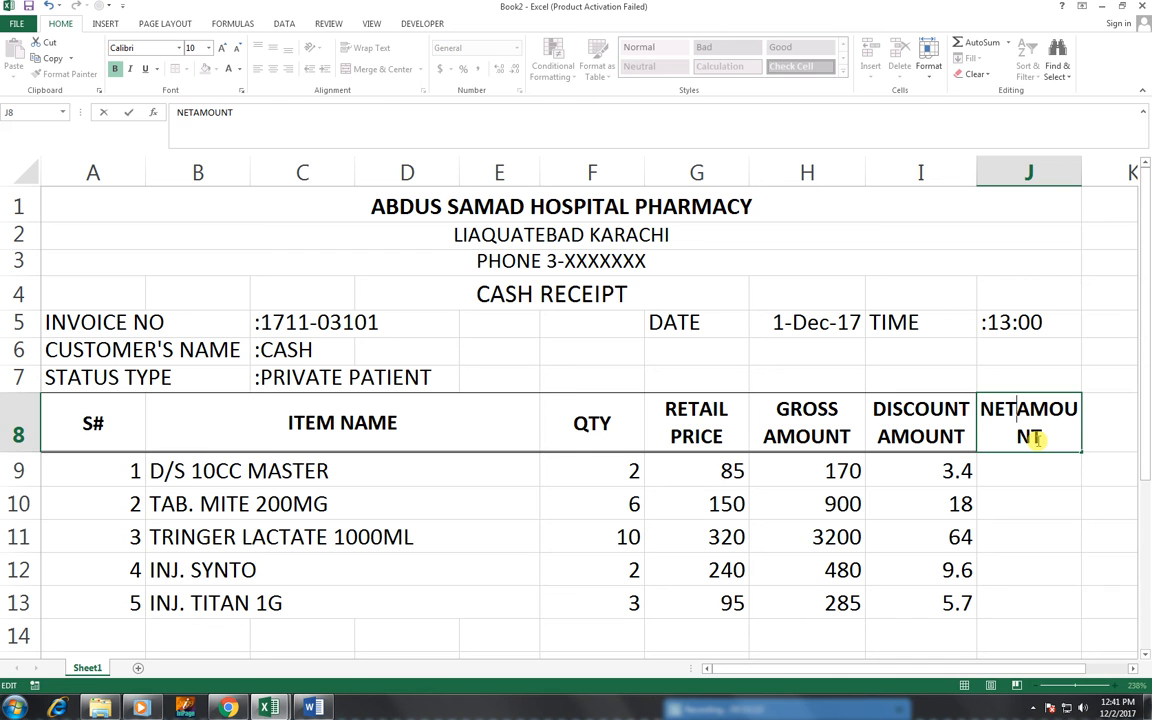
{"action": "key", "text": "Return"}
{"action": "key", "text": "Return"}
Calculate the net amount in J9 with the formula =H9-I9 and copy it down to J13.
{"action": "left_click", "coordinate": [1006, 464]}
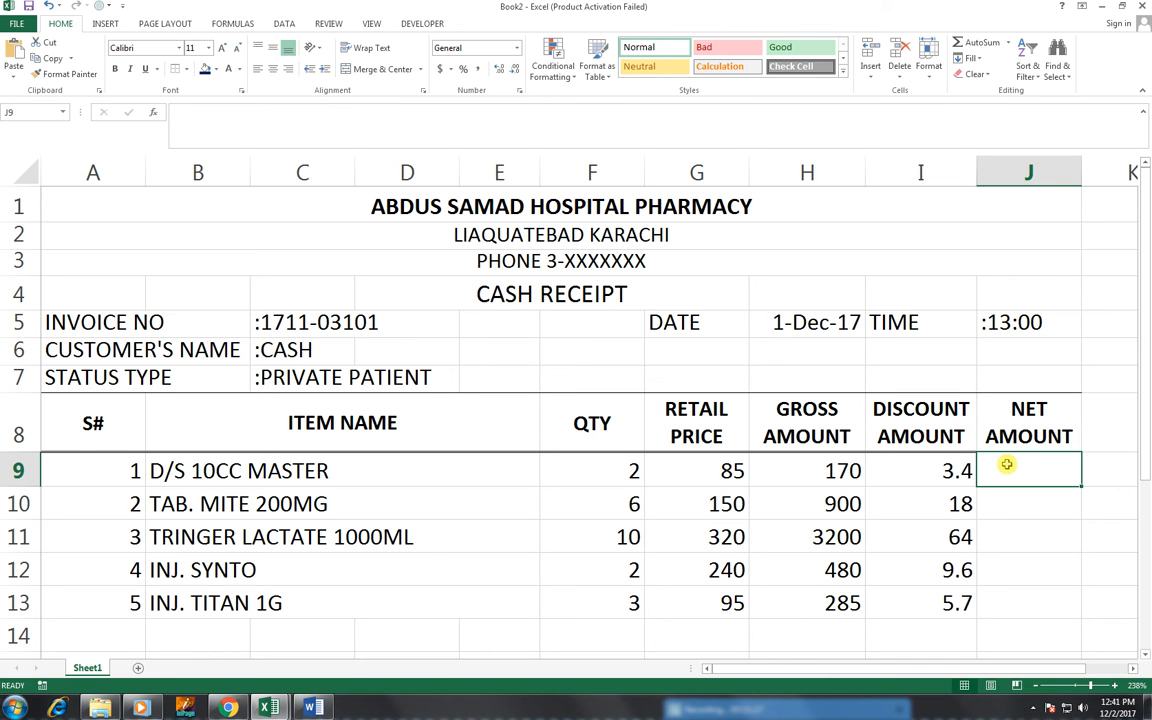
{"action": "type", "text": "="}
{"action": "key", "text": "Left"}
{"action": "key", "text": "Left"}
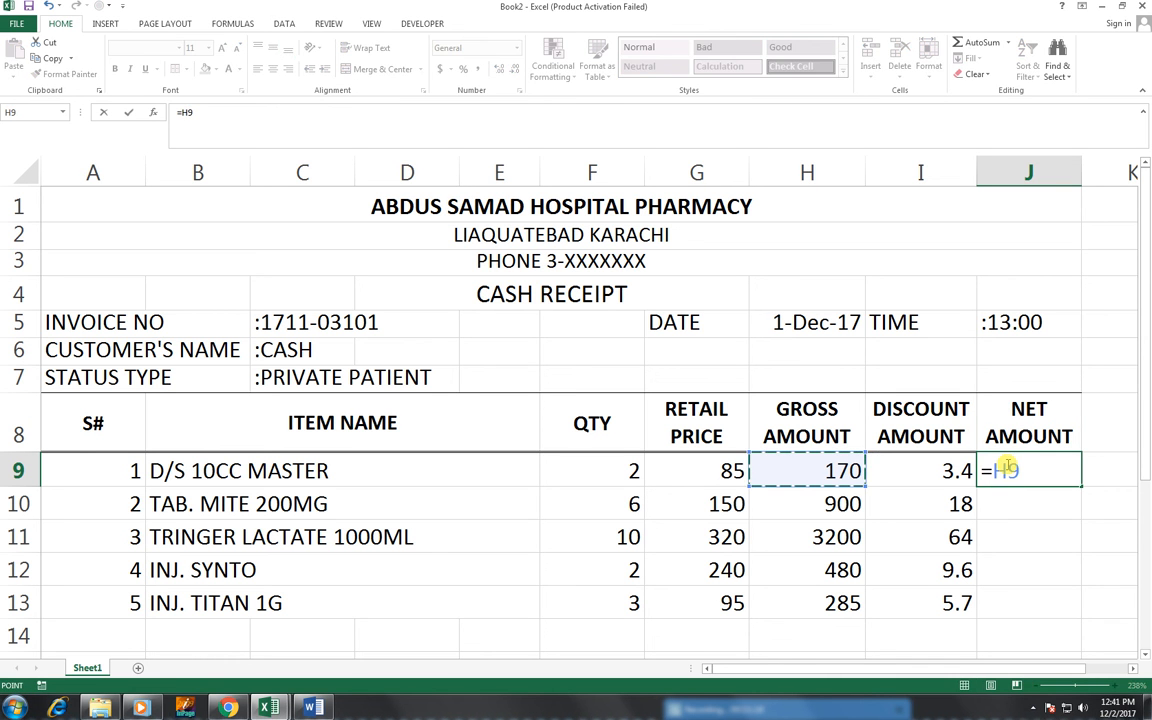
{"action": "type", "text": "-"}
{"action": "key", "text": "Left"}
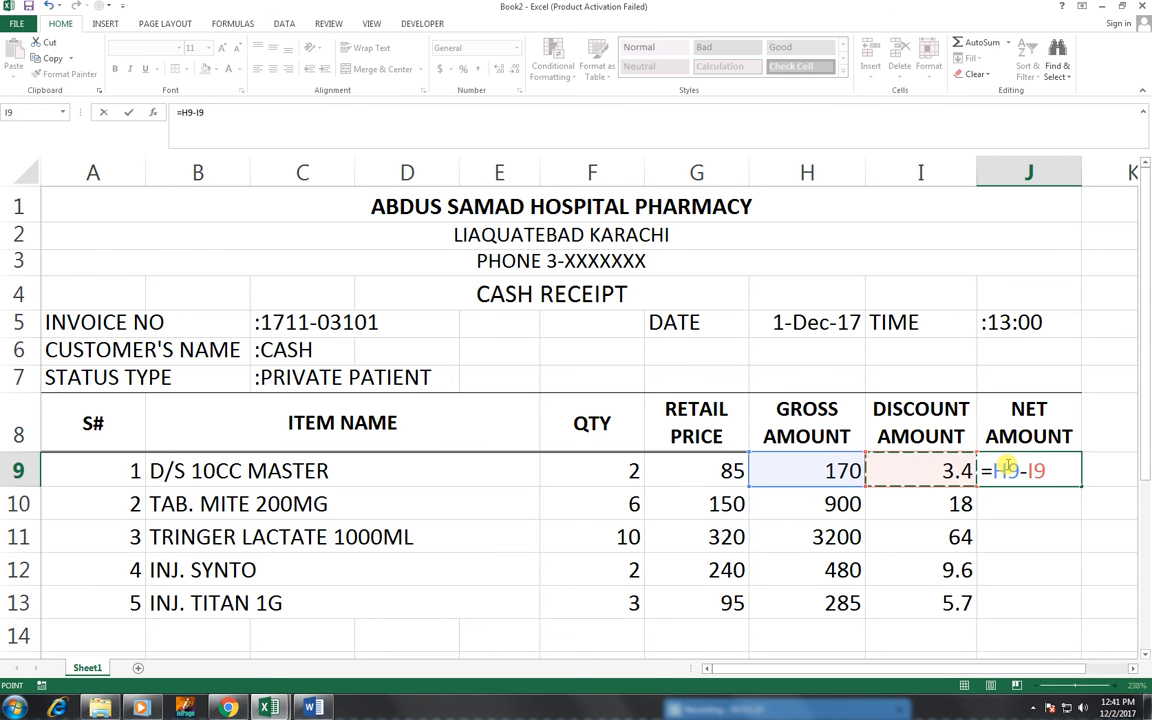
{"action": "key", "text": "Return"}
{"action": "left_click", "coordinate": [1012, 466]}
{"action": "left_click_drag", "start_coordinate": [1080, 488], "coordinate": [1052, 620]}
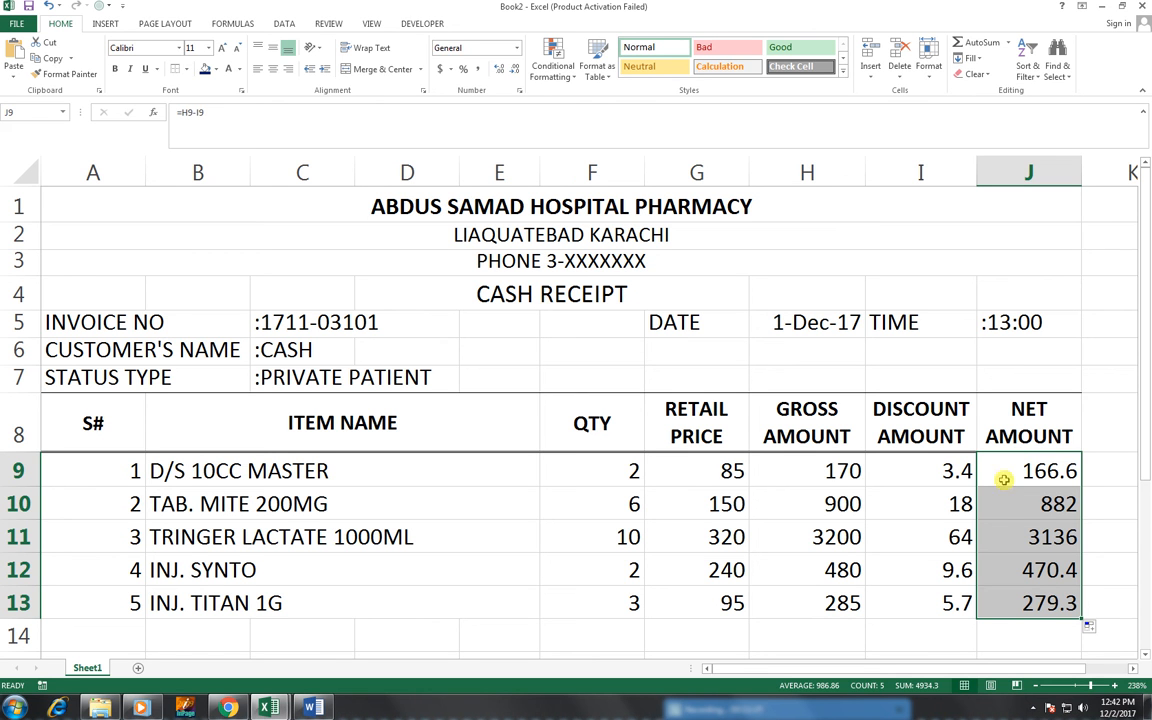
Add the label "TOTALS" in cell G14 and make it bold and centered.
{"action": "left_click", "coordinate": [706, 638]}
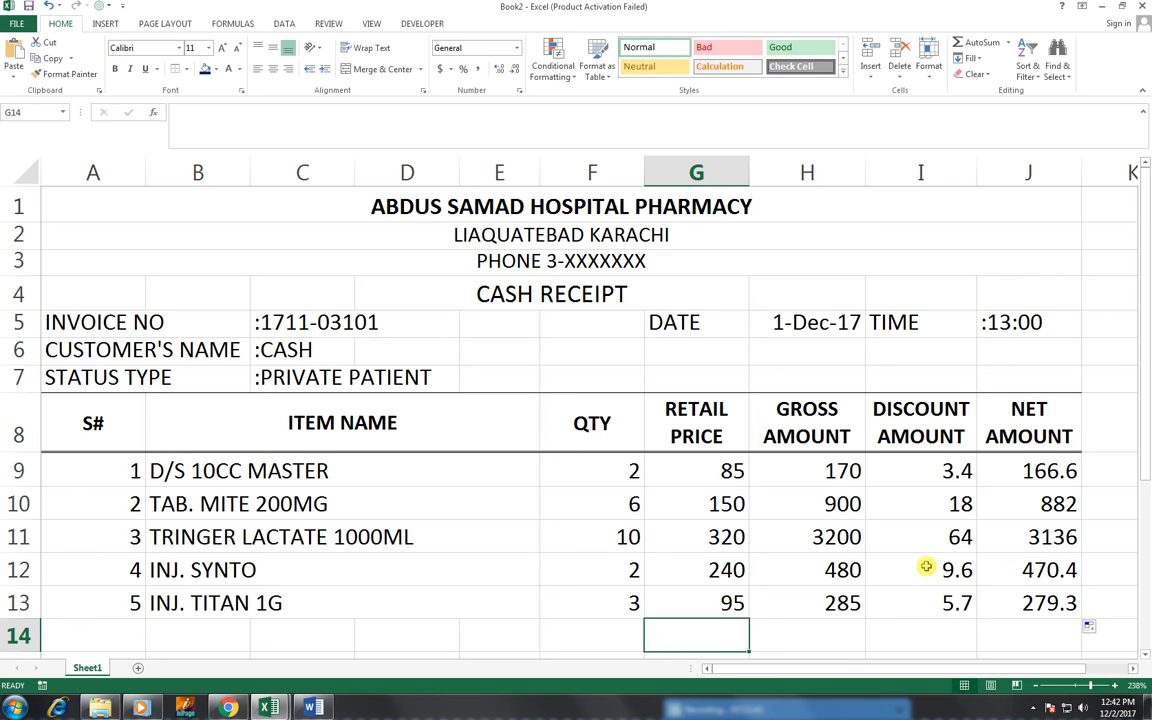
{"action": "type", "text": "TO"}
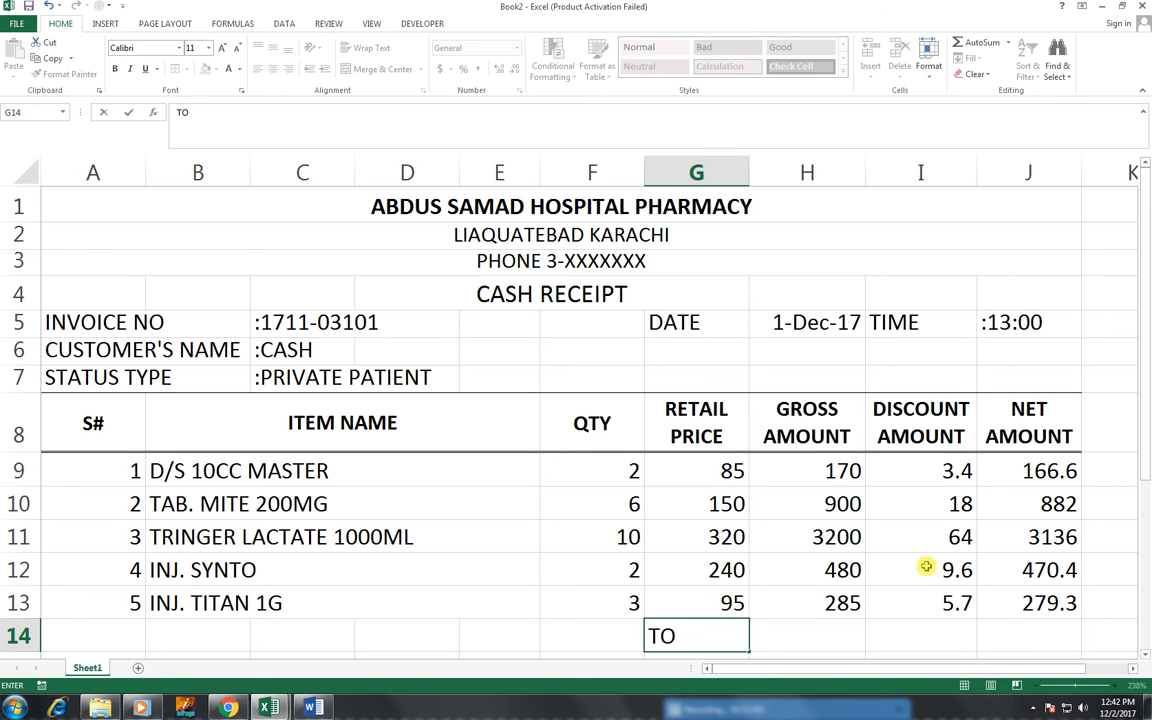
{"action": "type", "text": "TALS"}
{"action": "left_click", "coordinate": [808, 566]}
{"action": "left_click", "coordinate": [658, 633]}
{"action": "left_click", "coordinate": [115, 69]}
{"action": "left_click", "coordinate": [272, 69]}
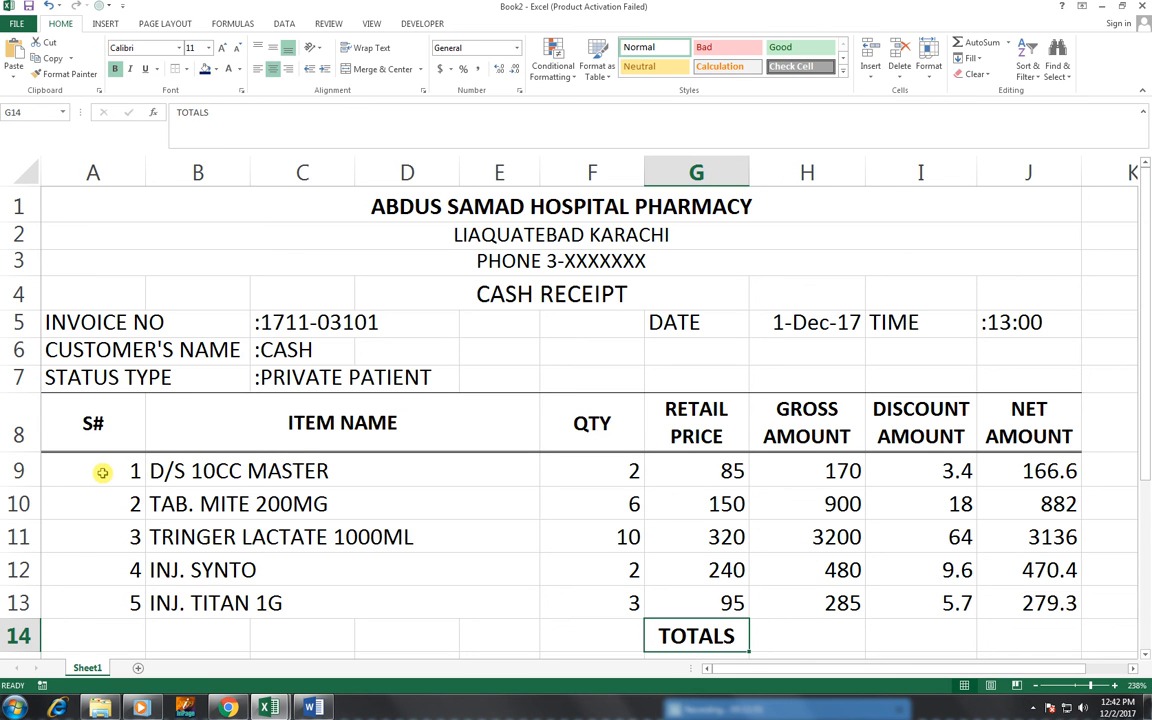
Center the quantities, prices and amounts in F9:J13 horizontally.
{"action": "left_click_drag", "start_coordinate": [589, 473], "coordinate": [1029, 609]}
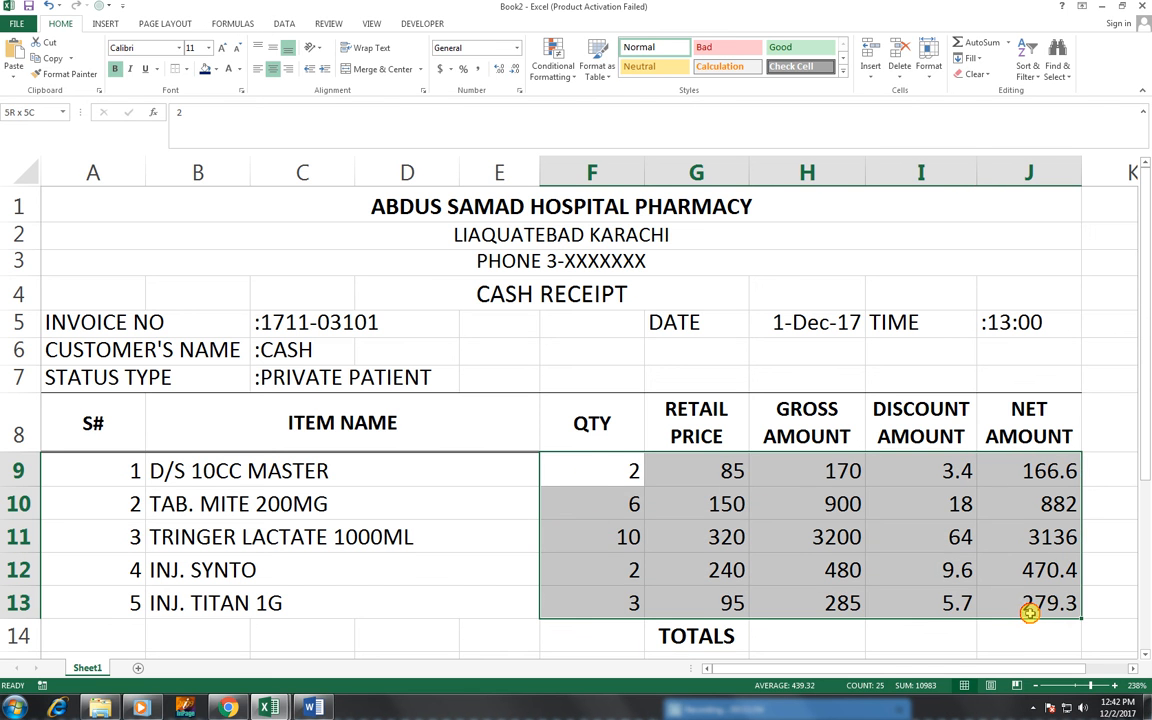
{"action": "left_click", "coordinate": [273, 70]}
{"action": "left_click", "coordinate": [826, 512]}
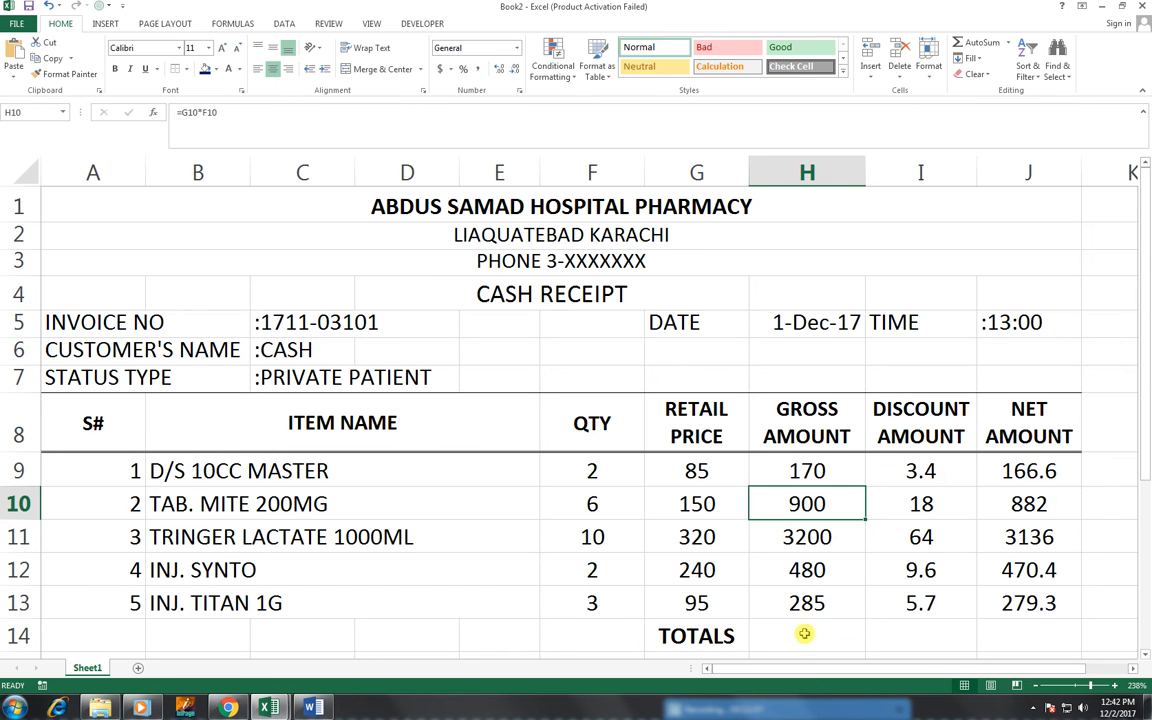
Total the gross amounts in H14 with =SUM(H9:H13) and copy the formula across to J14.
{"action": "left_click", "coordinate": [804, 634]}
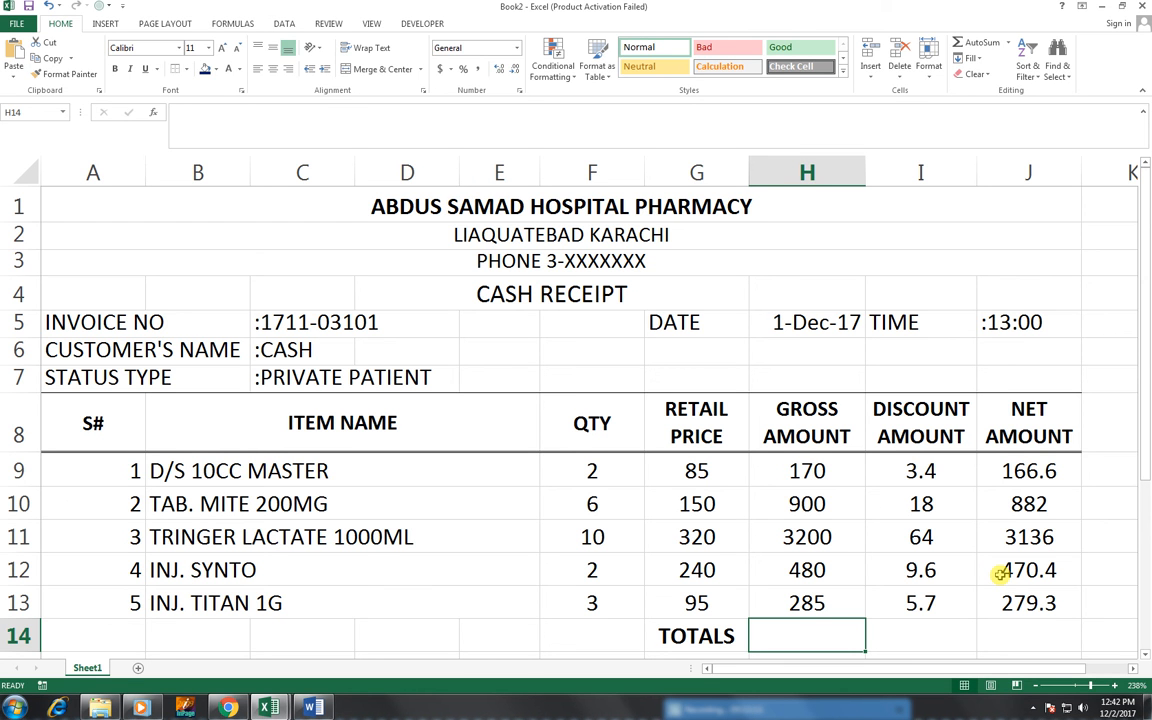
{"action": "key", "text": "alt+equal"}
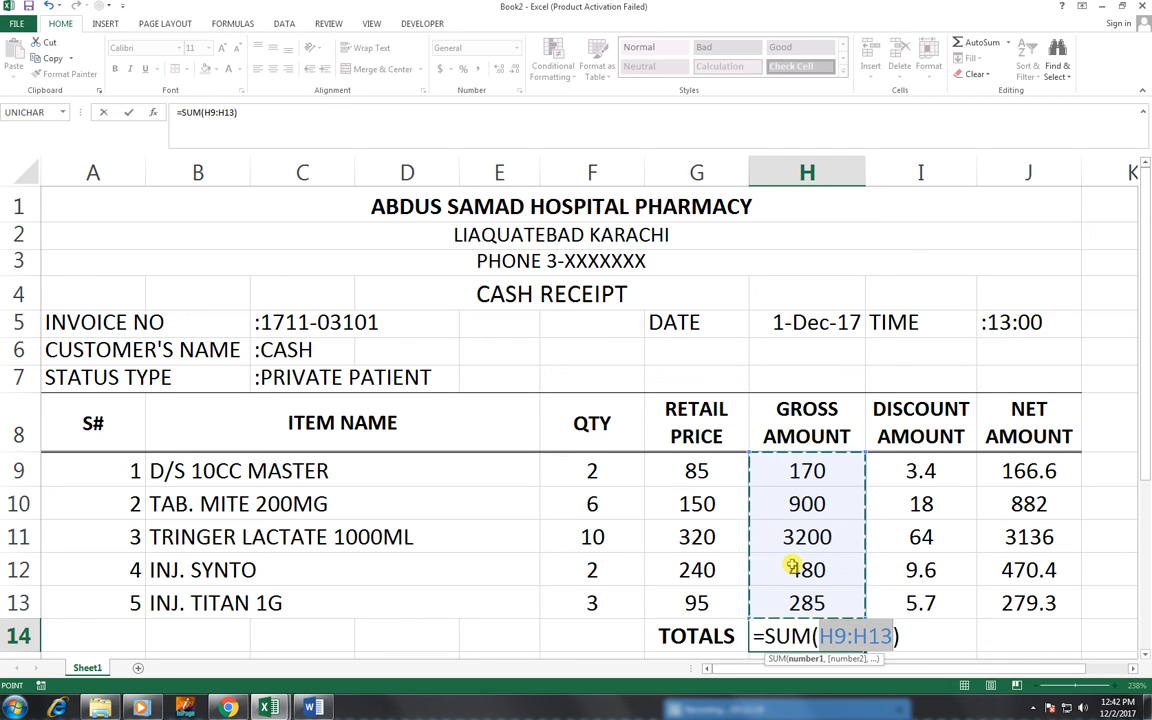
{"action": "key", "text": "Return"}
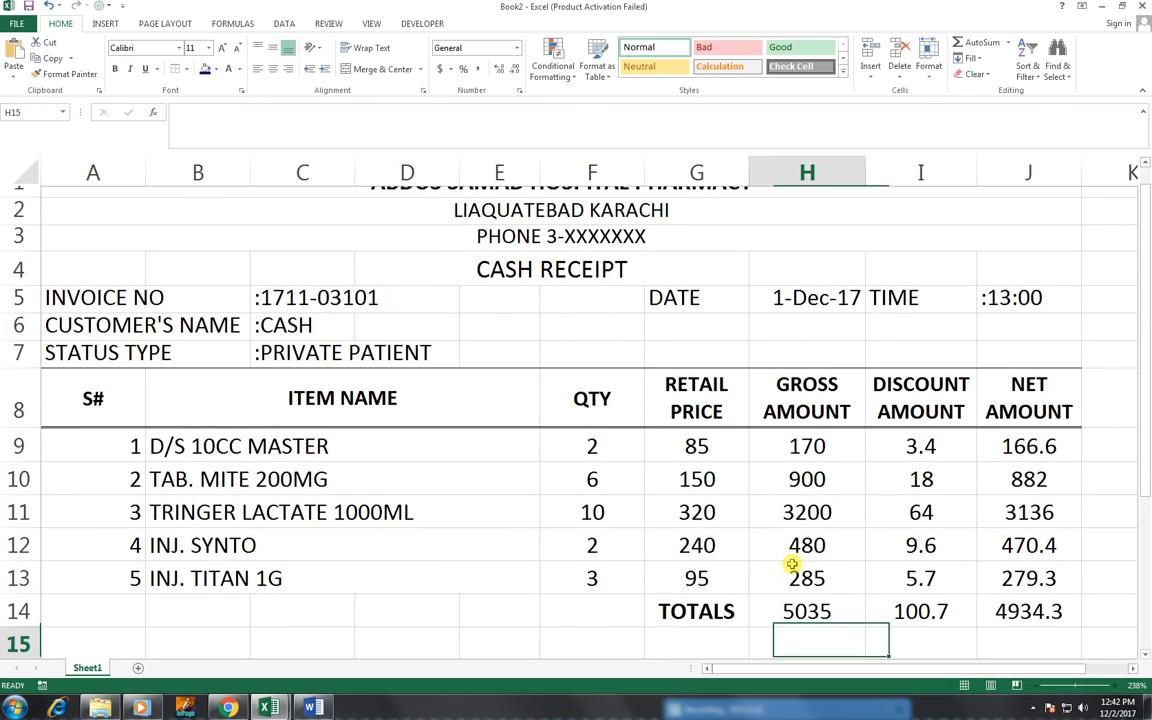
{"action": "scroll", "coordinate": [828, 586], "scroll_direction": "up", "scroll_amount": 1}
{"action": "left_click", "coordinate": [818, 634]}
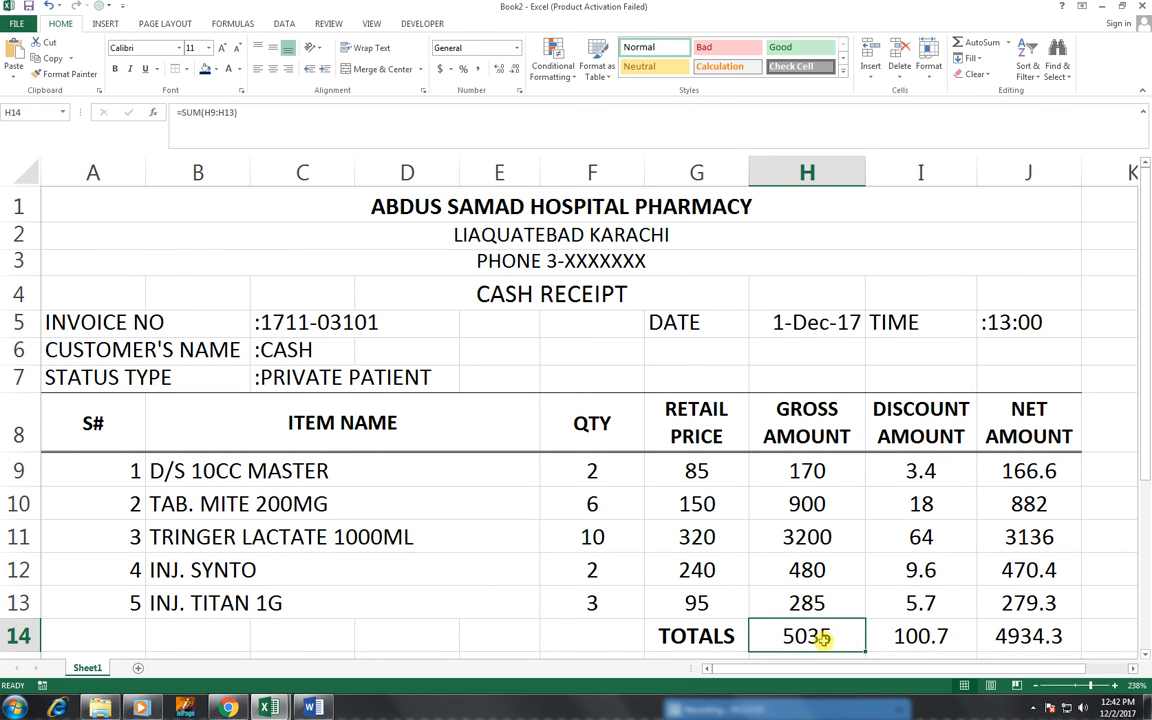
{"action": "left_click_drag", "start_coordinate": [866, 650], "coordinate": [1031, 635]}
{"action": "left_click_drag", "start_coordinate": [913, 442], "coordinate": [920, 570]}
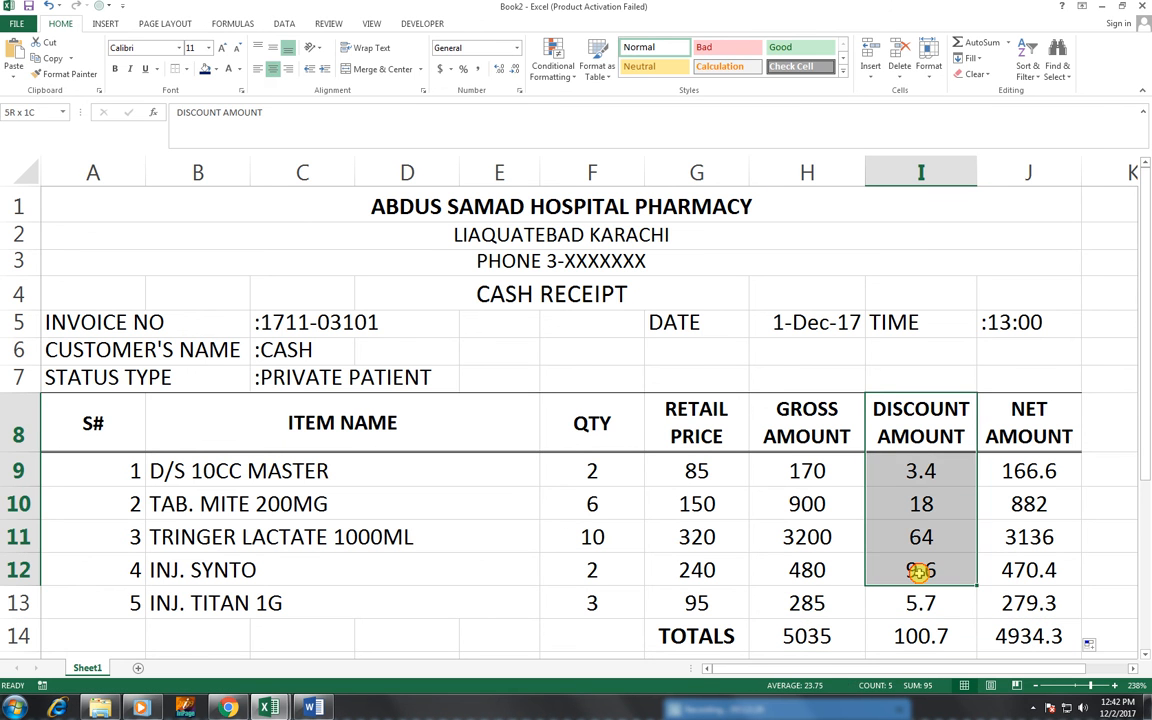
{"action": "left_click_drag", "start_coordinate": [1000, 468], "coordinate": [1002, 596]}
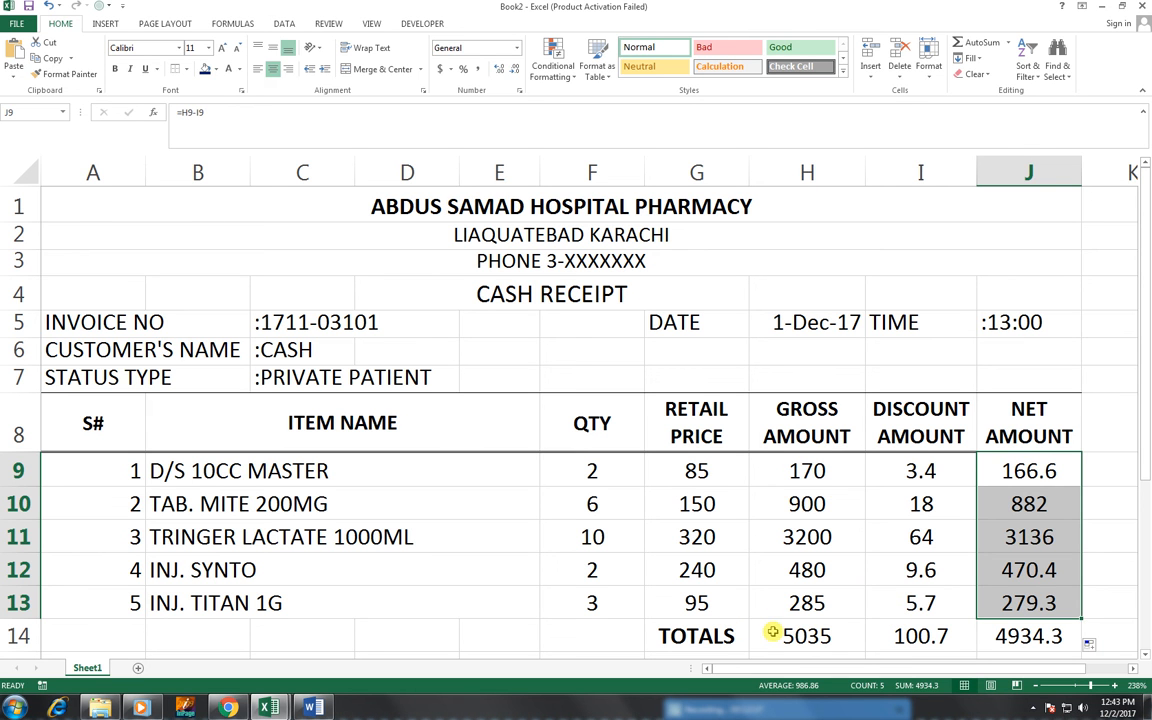
Apply a thin top border and a heavier bottom border to the totals in H14:J14.
{"action": "left_click_drag", "start_coordinate": [792, 632], "coordinate": [987, 637]}
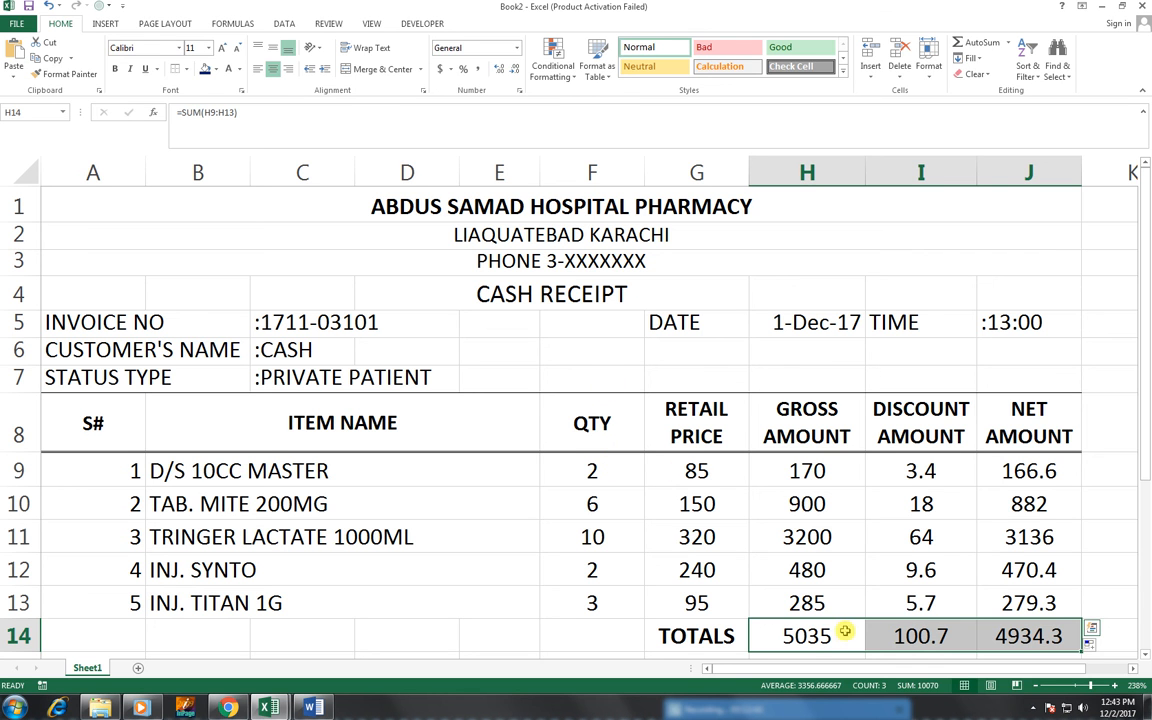
{"action": "left_click", "coordinate": [187, 69]}
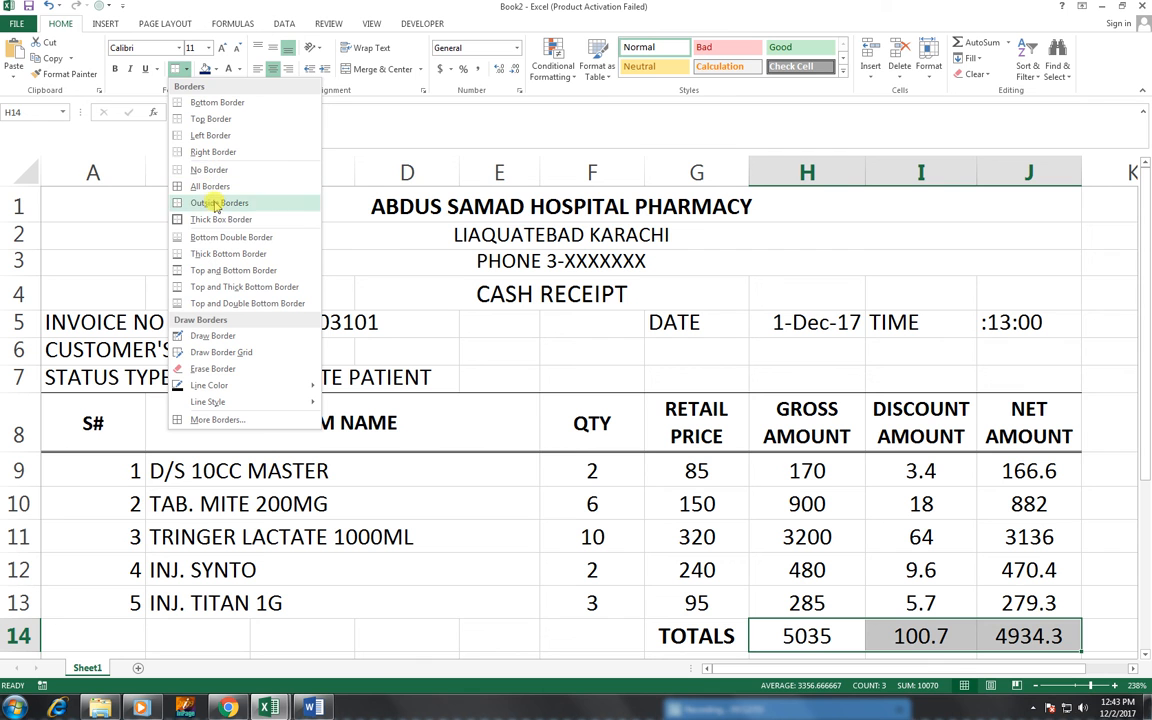
{"action": "left_click", "coordinate": [214, 205]}
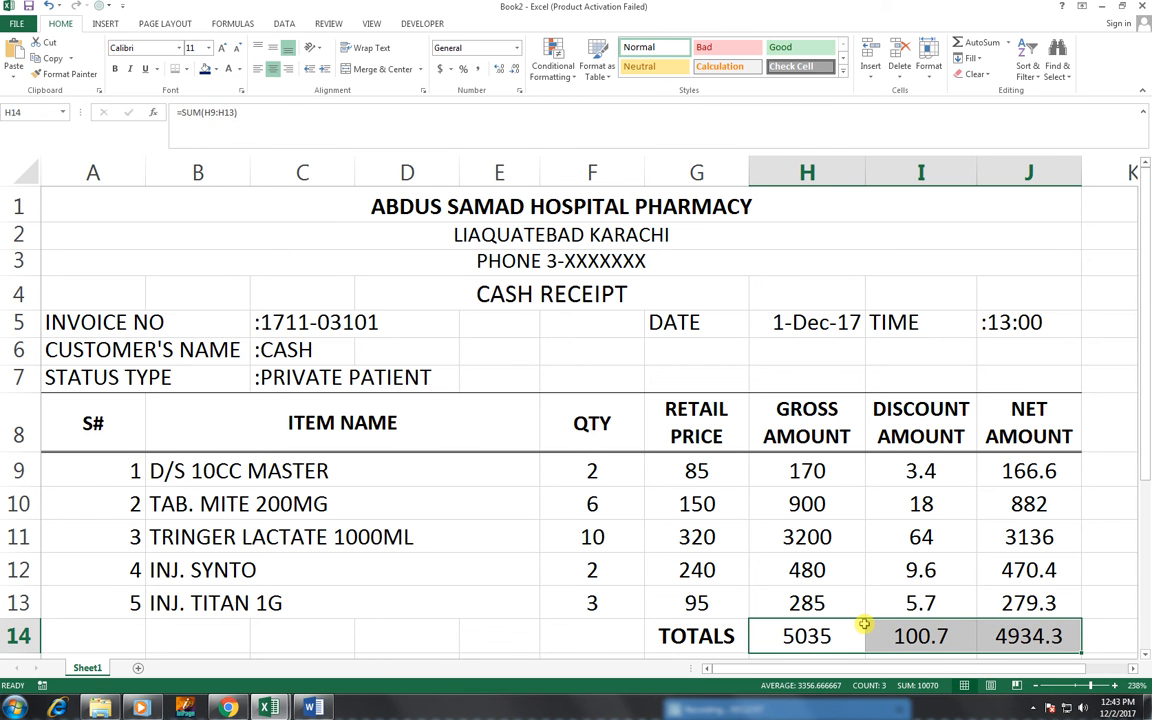
{"action": "left_click", "coordinate": [179, 48]}
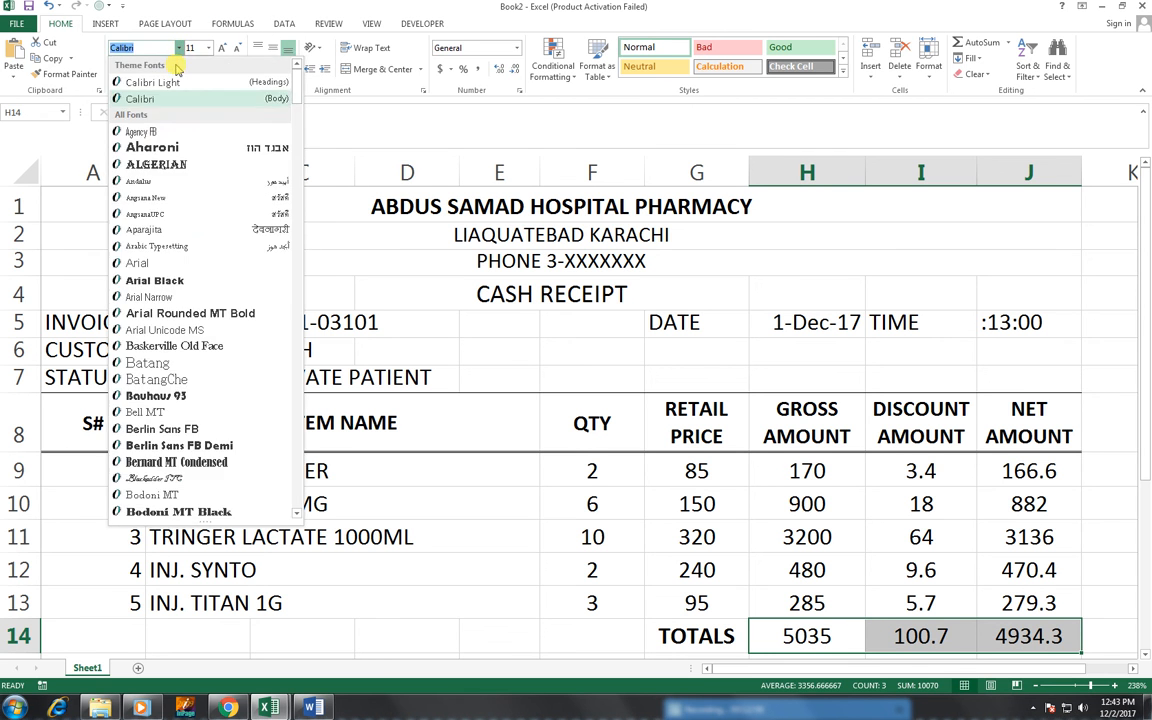
{"action": "left_click", "coordinate": [205, 14]}
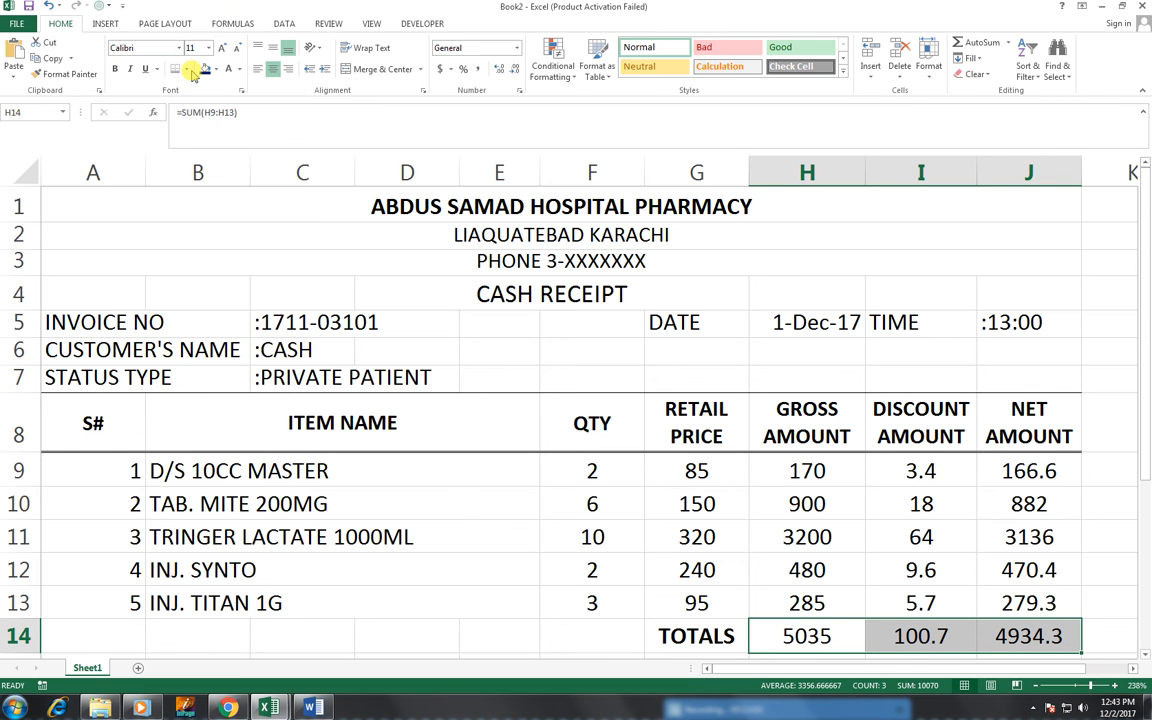
{"action": "left_click", "coordinate": [184, 69]}
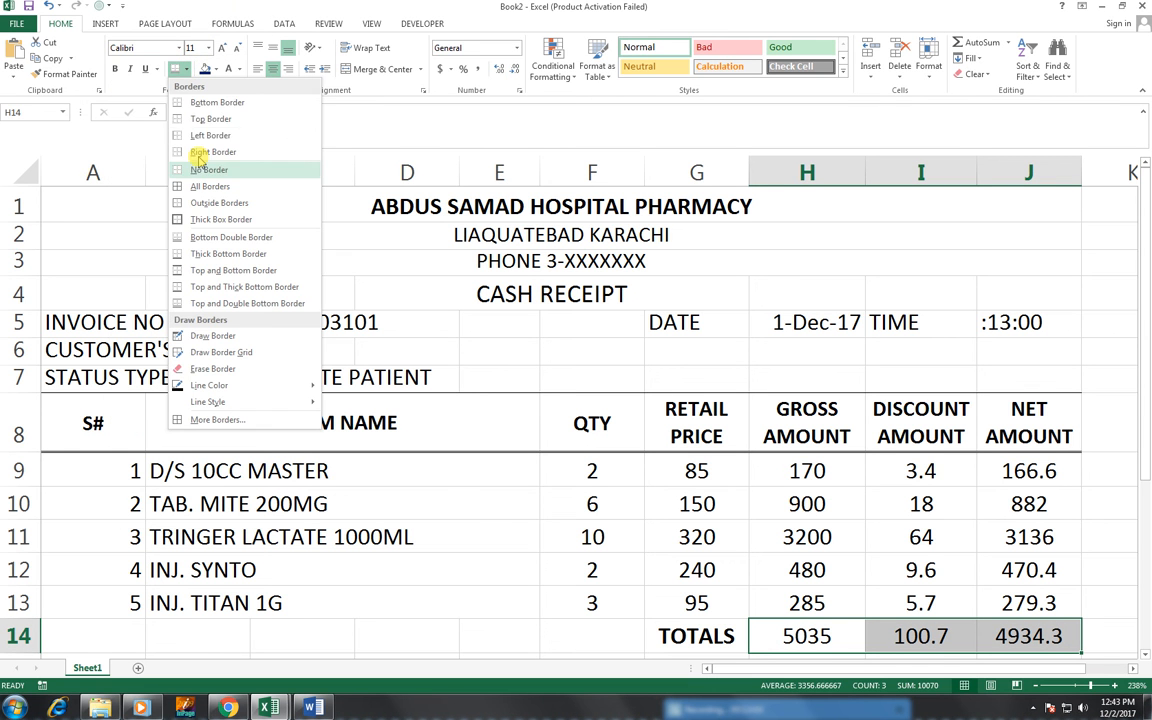
{"action": "left_click", "coordinate": [244, 119]}
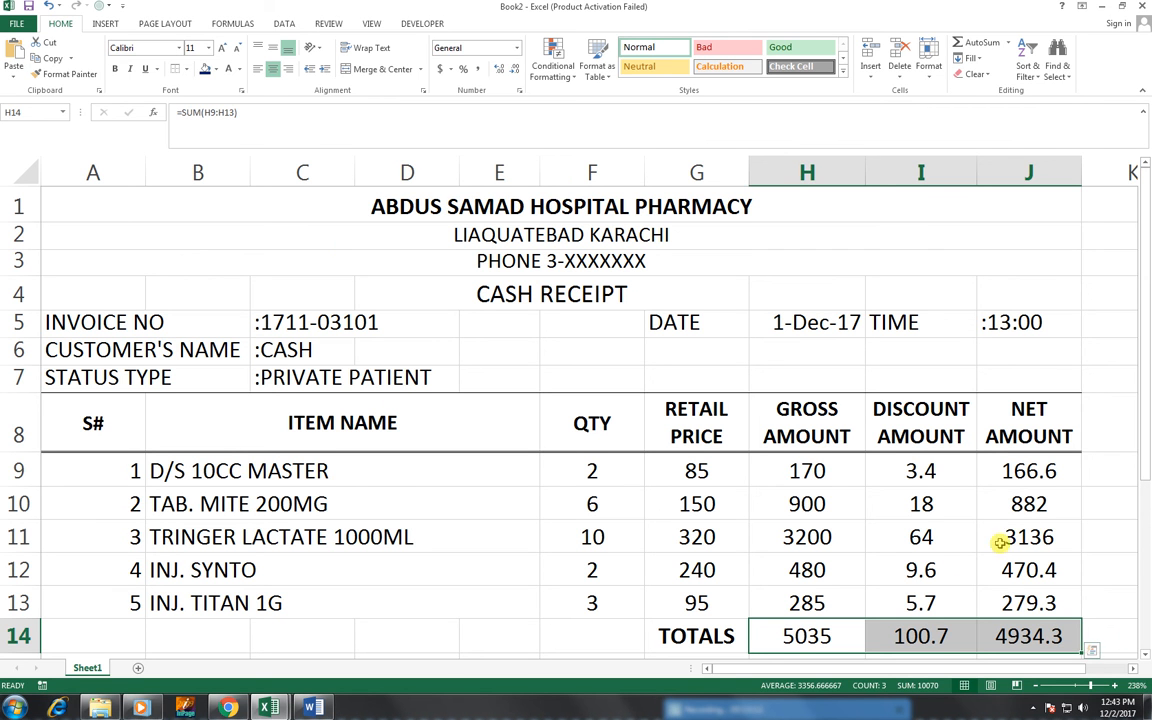
{"action": "left_click", "coordinate": [888, 562]}
Enter the label "RECIVED AMOUNT" in cell H15 below the totals row.
{"action": "left_click_drag", "start_coordinate": [1145, 395], "coordinate": [1148, 422]}
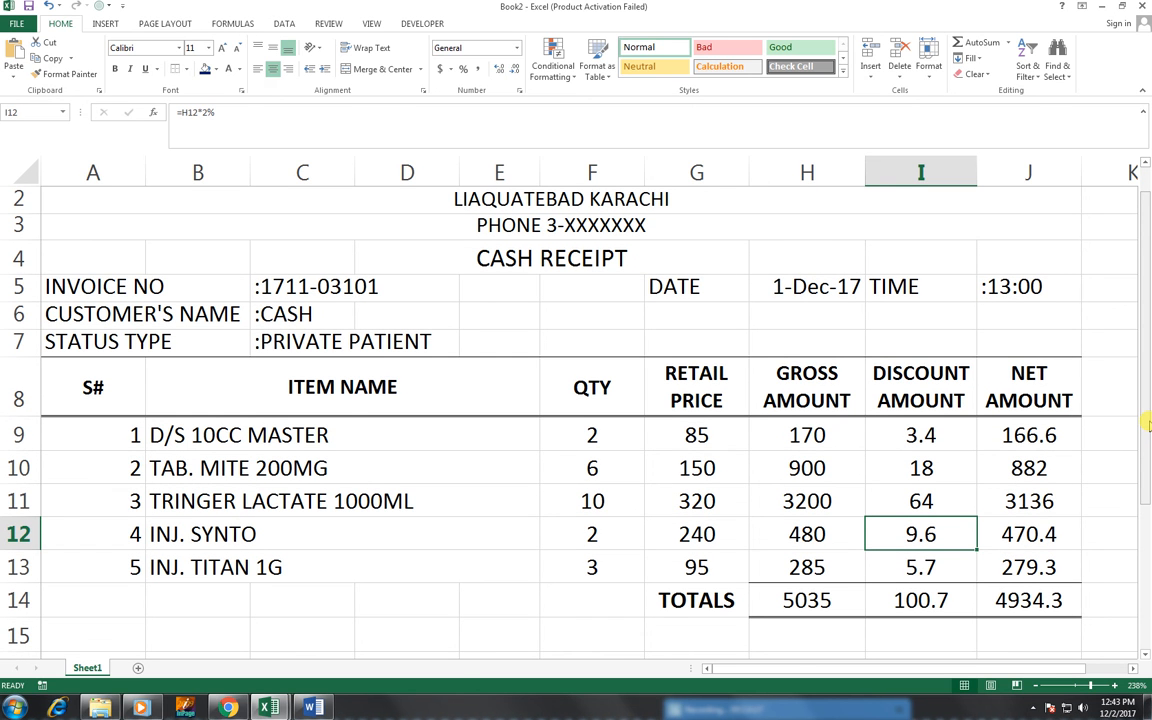
{"action": "scroll", "coordinate": [951, 466], "scroll_direction": "down", "scroll_amount": 1}
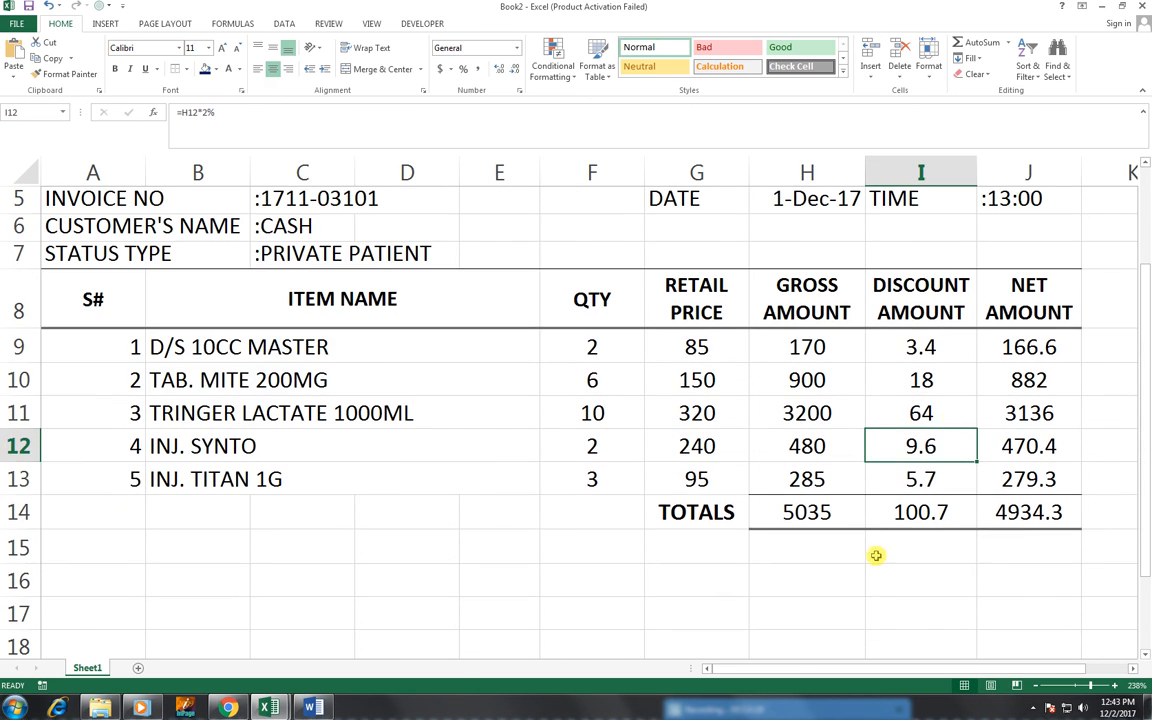
{"action": "left_click", "coordinate": [829, 552]}
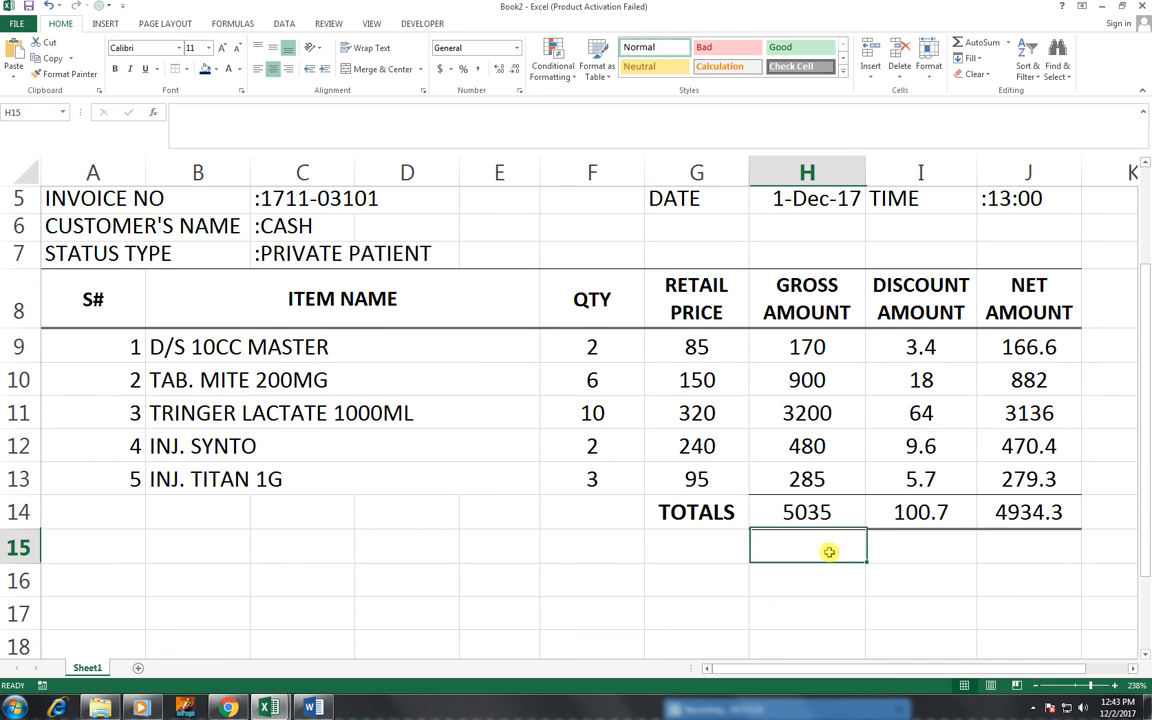
{"action": "type", "text": "RE"}
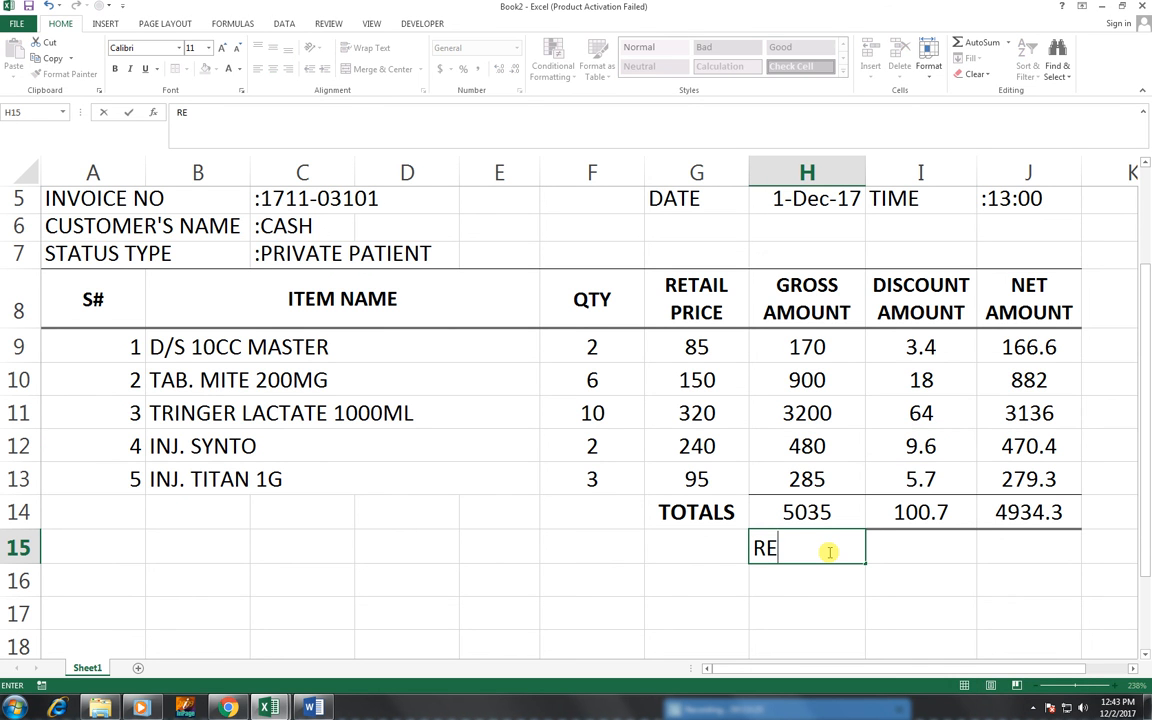
{"action": "type", "text": "CIVES"}
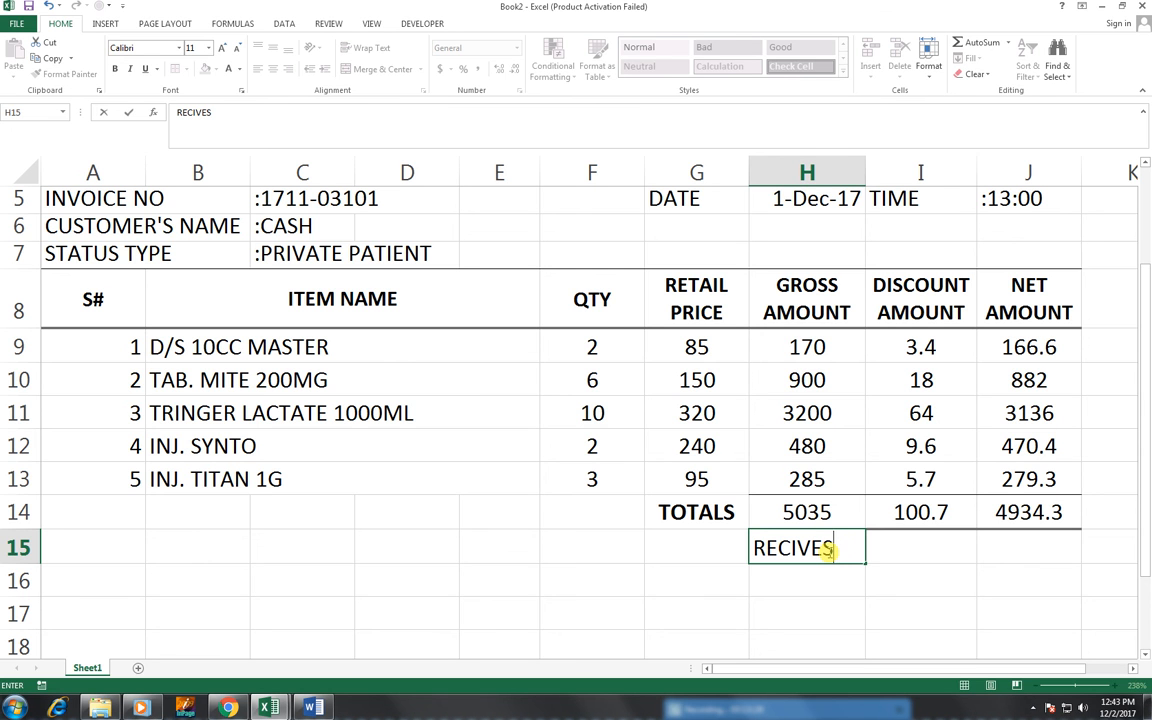
{"action": "key", "text": "BackSpace"}
{"action": "type", "text": "AMOUNT"}
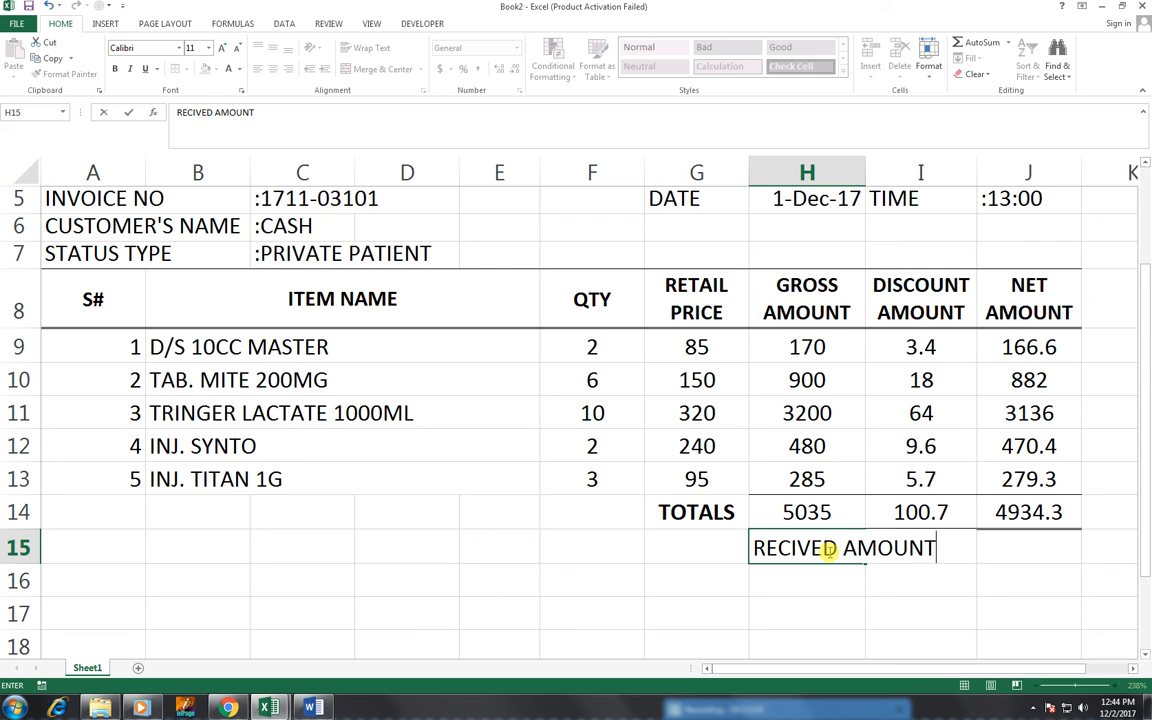
{"action": "key", "text": "Return"}
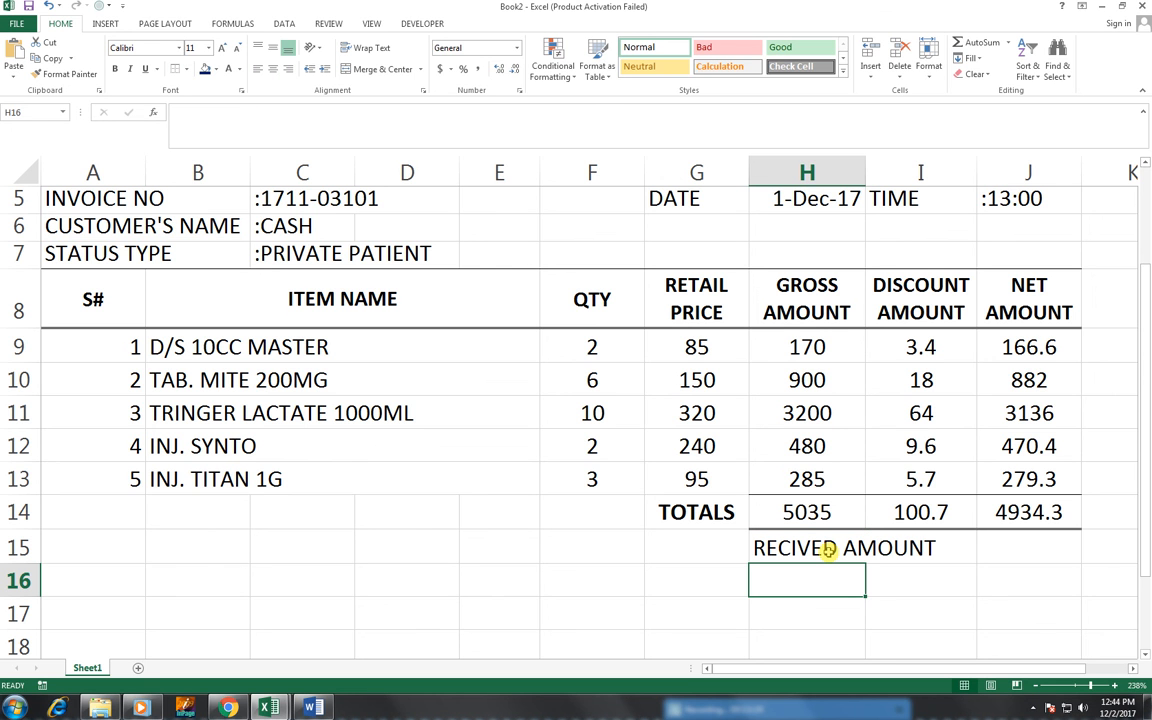
Enter 2000 as the received amount in J15.
{"action": "left_click", "coordinate": [1067, 554]}
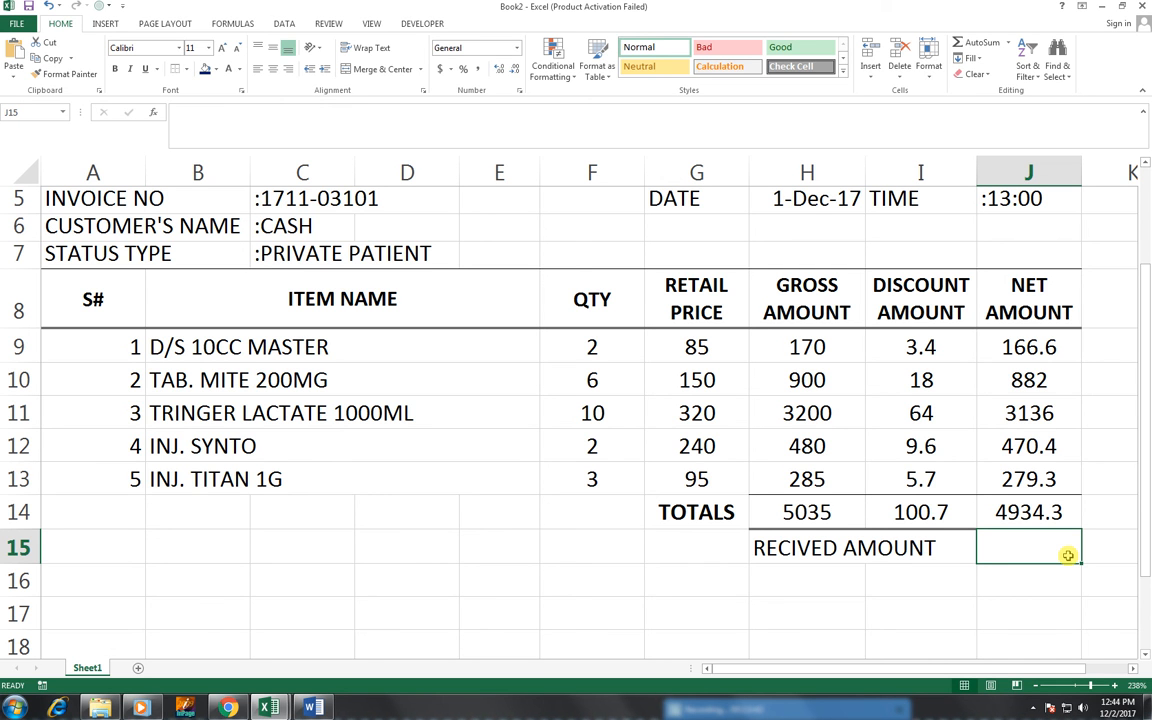
{"action": "type", "text": "2000"}
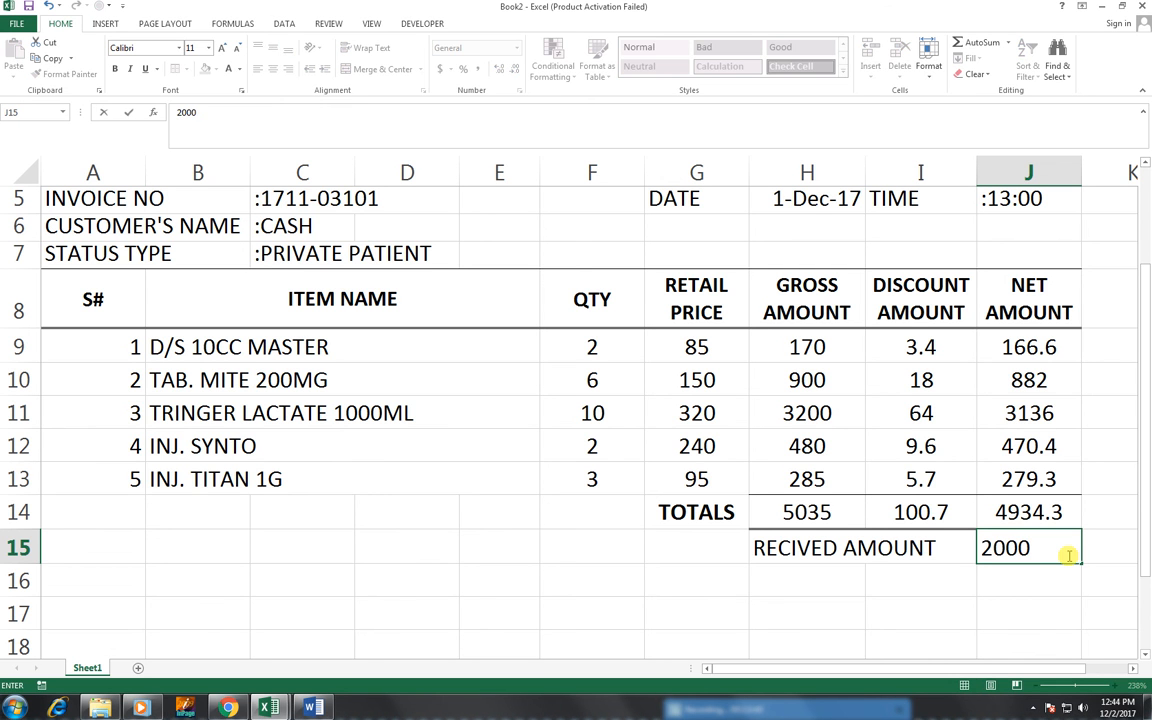
{"action": "key", "text": "Return"}
Add the label "BALANCE AMOUNT" in cell H16 under the received amount label.
{"action": "key", "text": "Left"}
{"action": "key", "text": "Left"}
{"action": "type", "text": "BALANCE AMOUNT"}
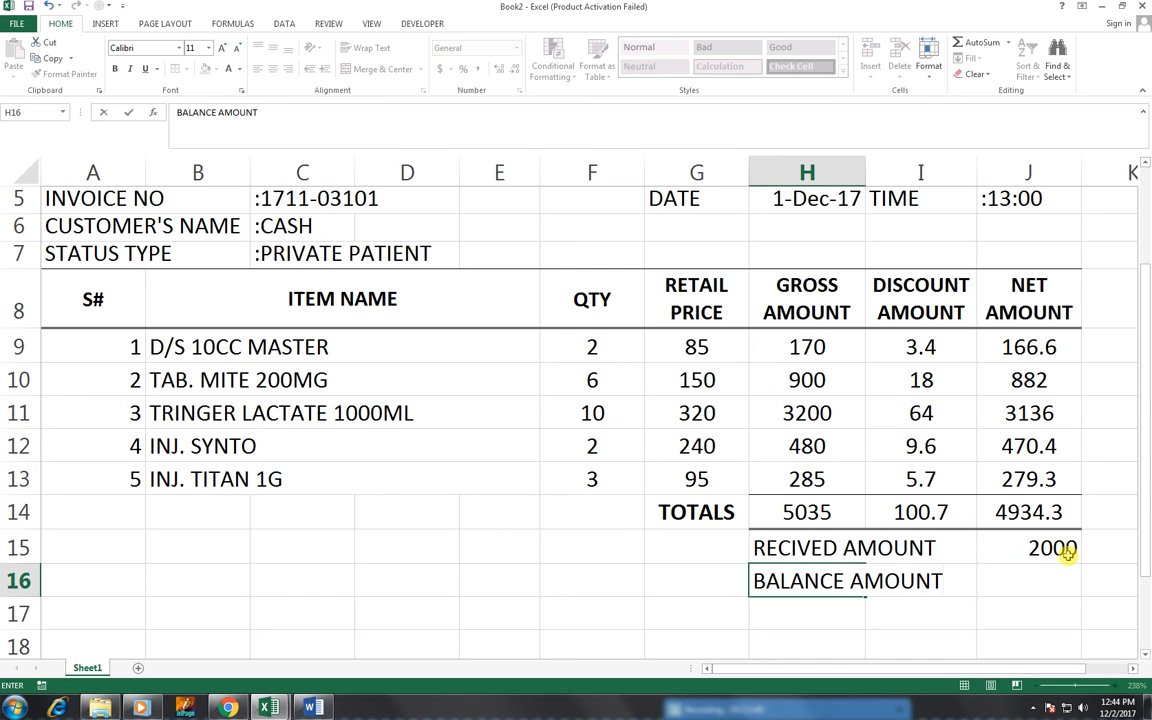
Try the formula =J15-J14 for the balance in J16 and clear the cell again.
{"action": "key", "text": "Tab"}
{"action": "key", "text": "Tab"}
{"action": "type", "text": "="}
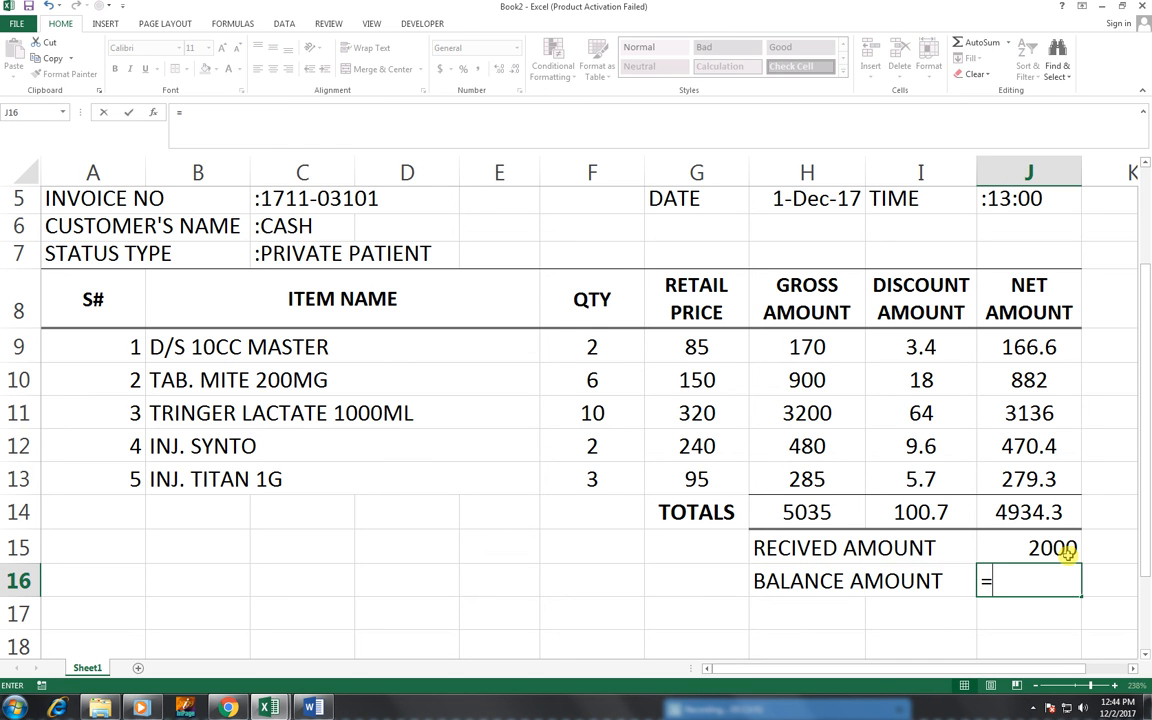
{"action": "key", "text": "Up"}
{"action": "type", "text": "-"}
{"action": "key", "text": "Up"}
{"action": "key", "text": "Up"}
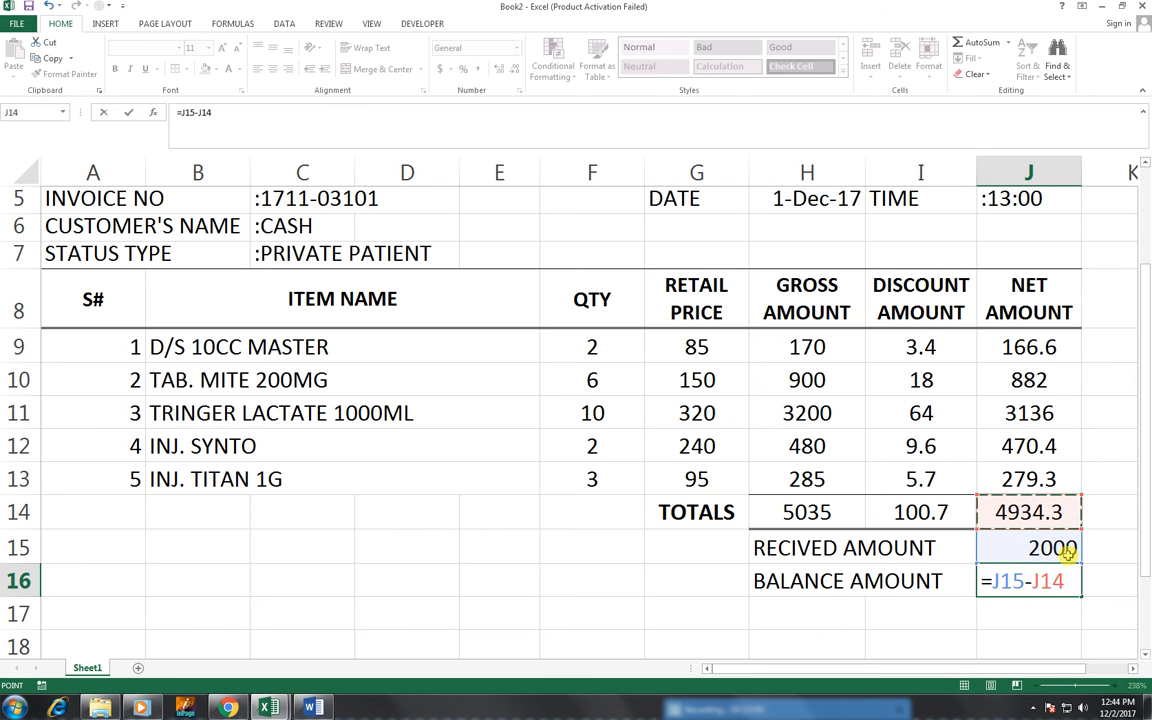
{"action": "key", "text": "Return"}
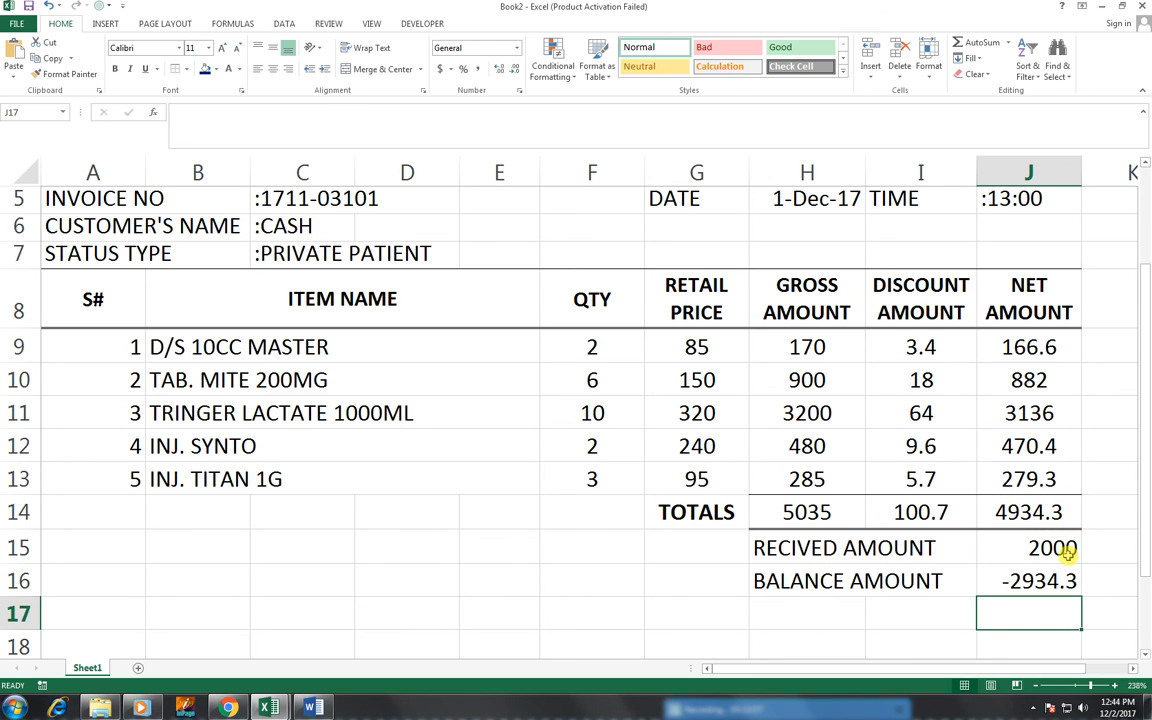
{"action": "key", "text": "Up"}
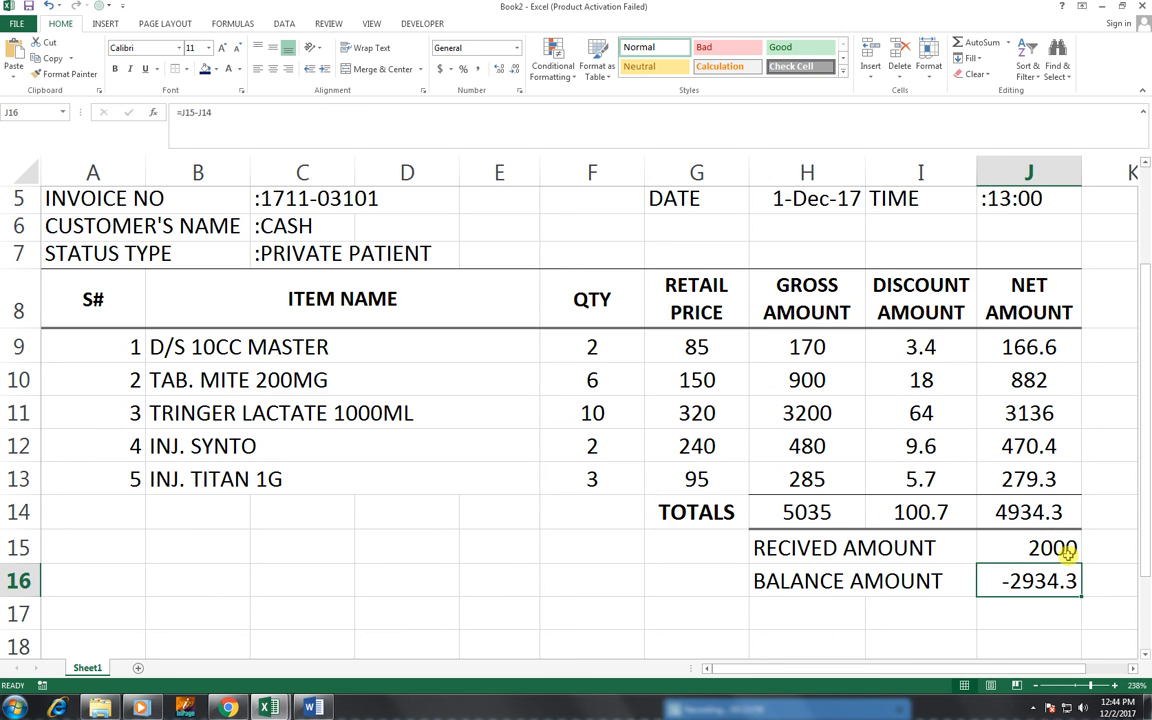
{"action": "key", "text": "Delete"}
Set the received amount in J15 to 5000.
{"action": "key", "text": "Up"}
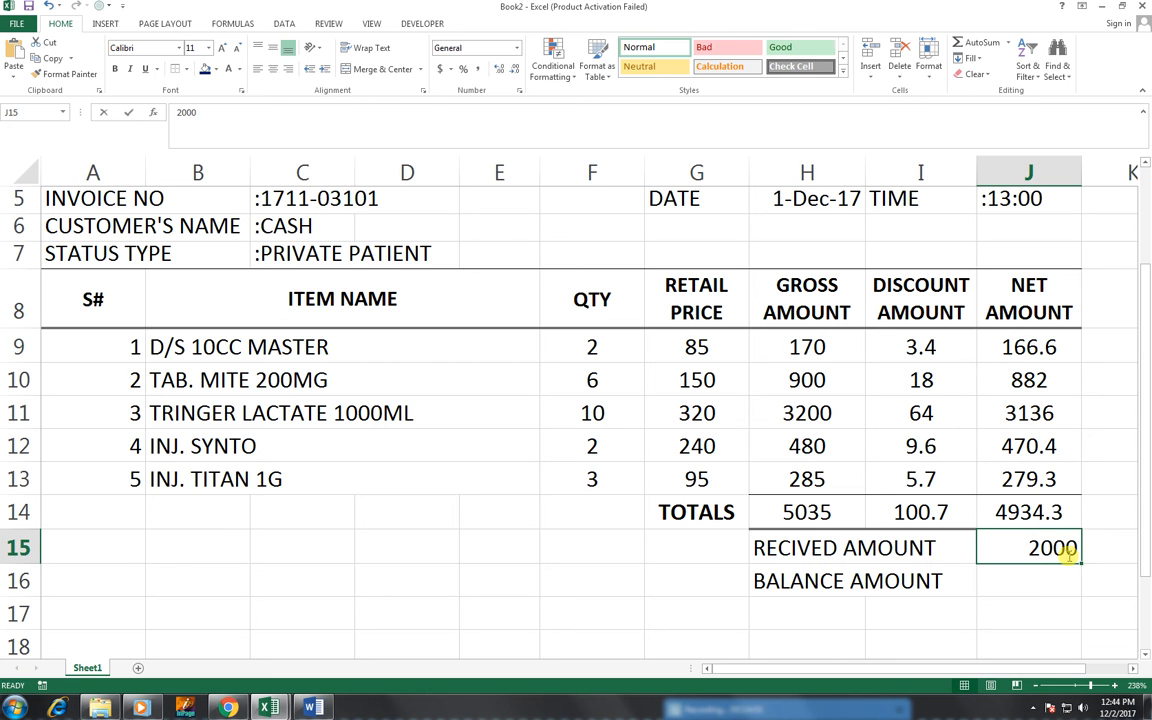
{"action": "type", "text": "5000"}
{"action": "key", "text": "Return"}
Calculate the balance amount in J16 by subtracting the net total from the received amount with =J15-J14.
{"action": "type", "text": "="}
{"action": "key", "text": "Up"}
{"action": "key", "text": "Up"}
{"action": "key", "text": "Down"}
{"action": "type", "text": "-"}
{"action": "key", "text": "Up"}
{"action": "key", "text": "Up"}
{"action": "key", "text": "Return"}
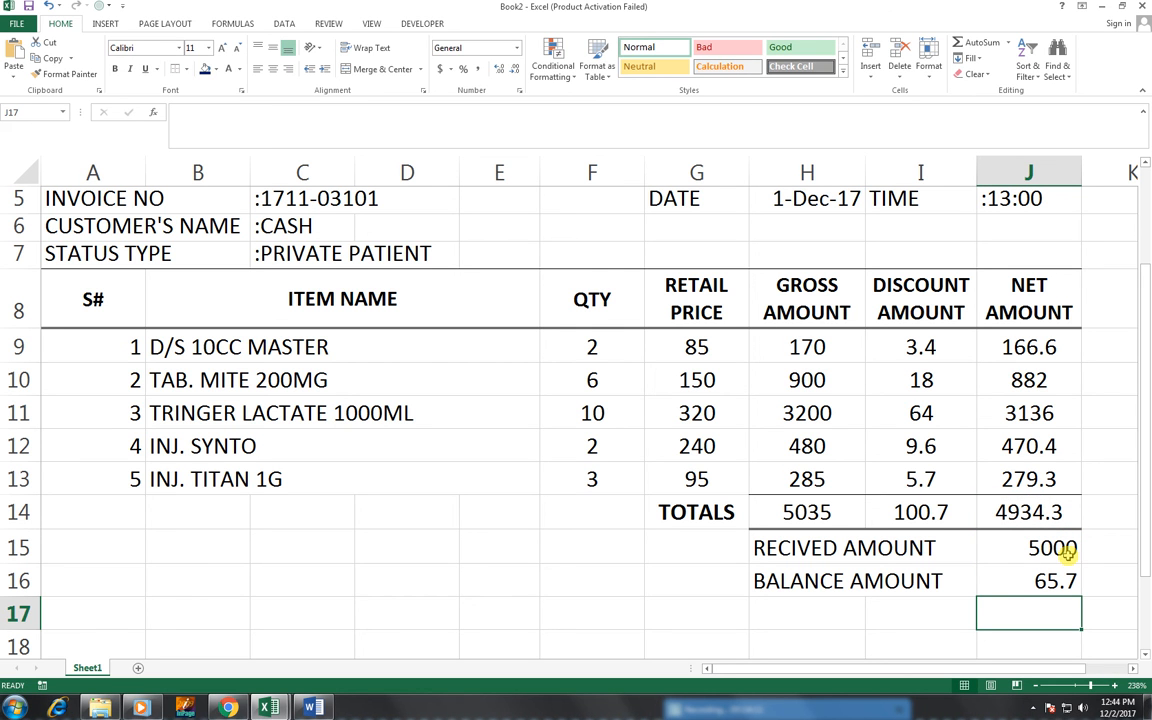
Enter the label "PAY MODE" in A15 and "CASH" beside it in B15.
{"action": "left_click", "coordinate": [116, 544]}
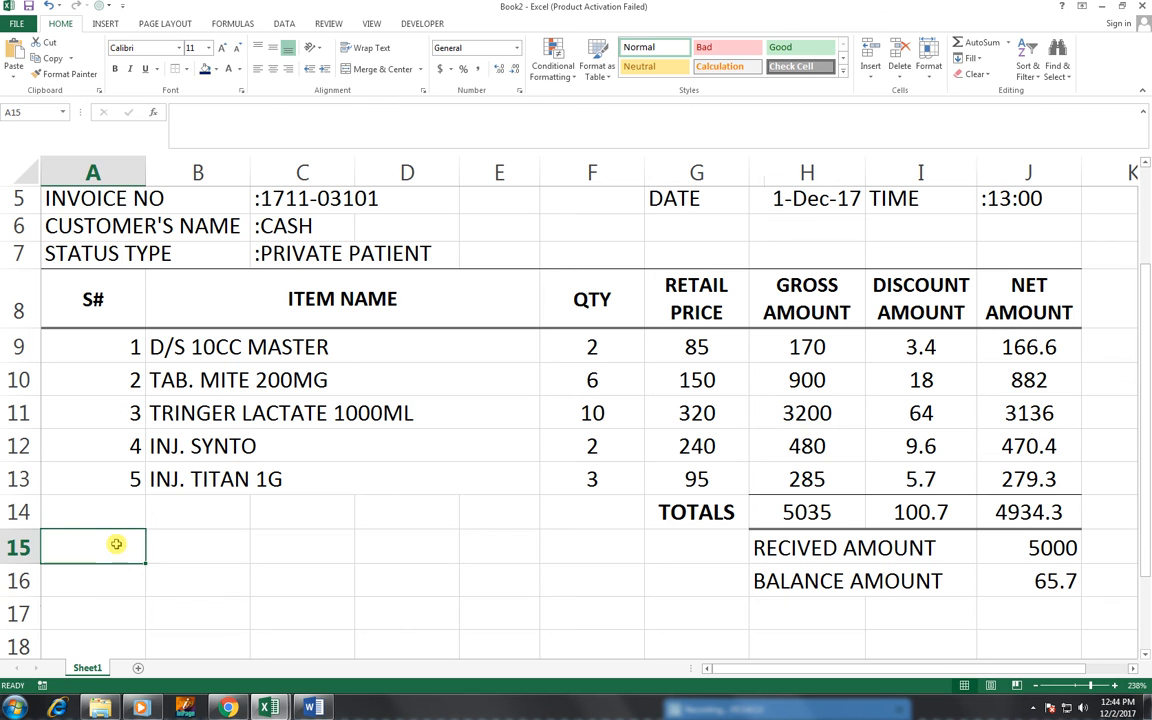
{"action": "type", "text": "PAY MODE"}
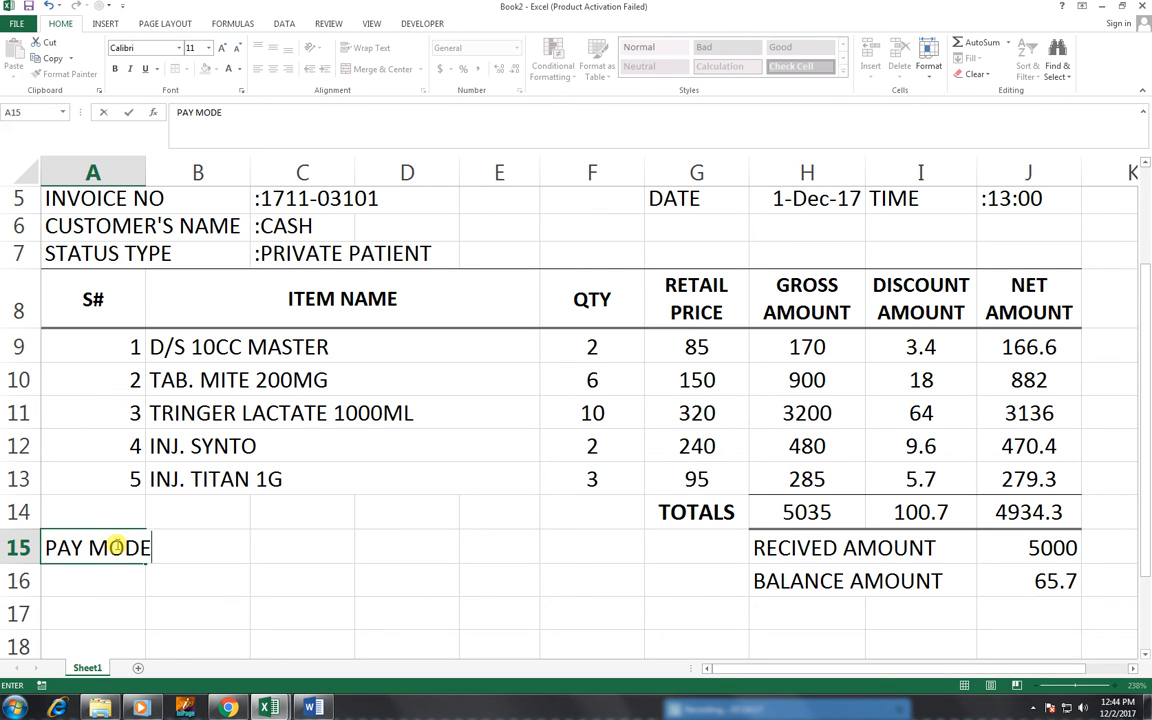
{"action": "key", "text": "Tab"}
{"action": "type", "text": "CASH"}
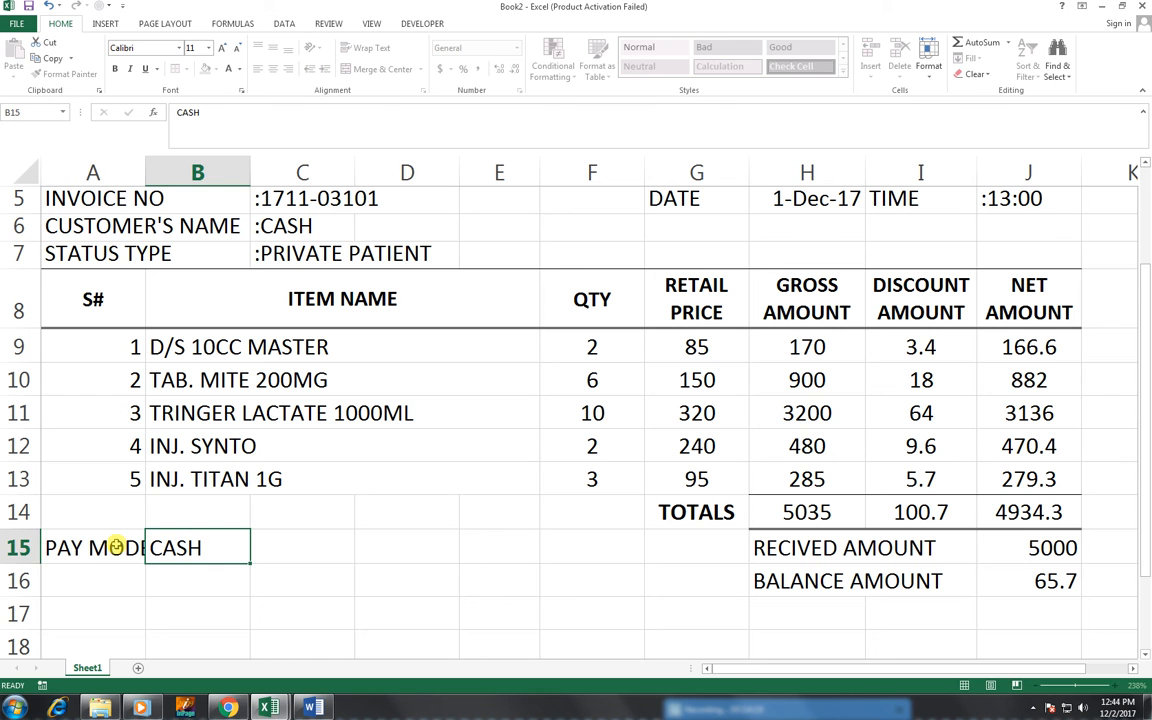
{"action": "key", "text": "Return"}
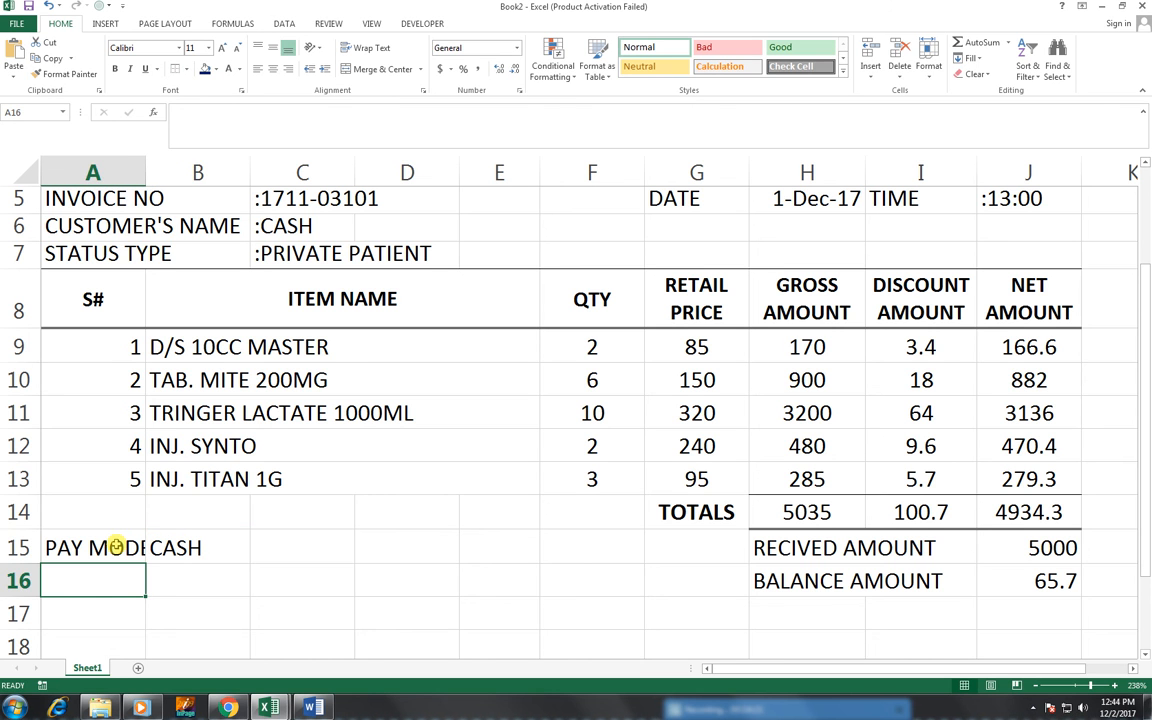
Move the "CASH" entry from B15 to C15 so the pay mode label has room.
{"action": "left_click", "coordinate": [140, 546]}
{"action": "left_click", "coordinate": [160, 552]}
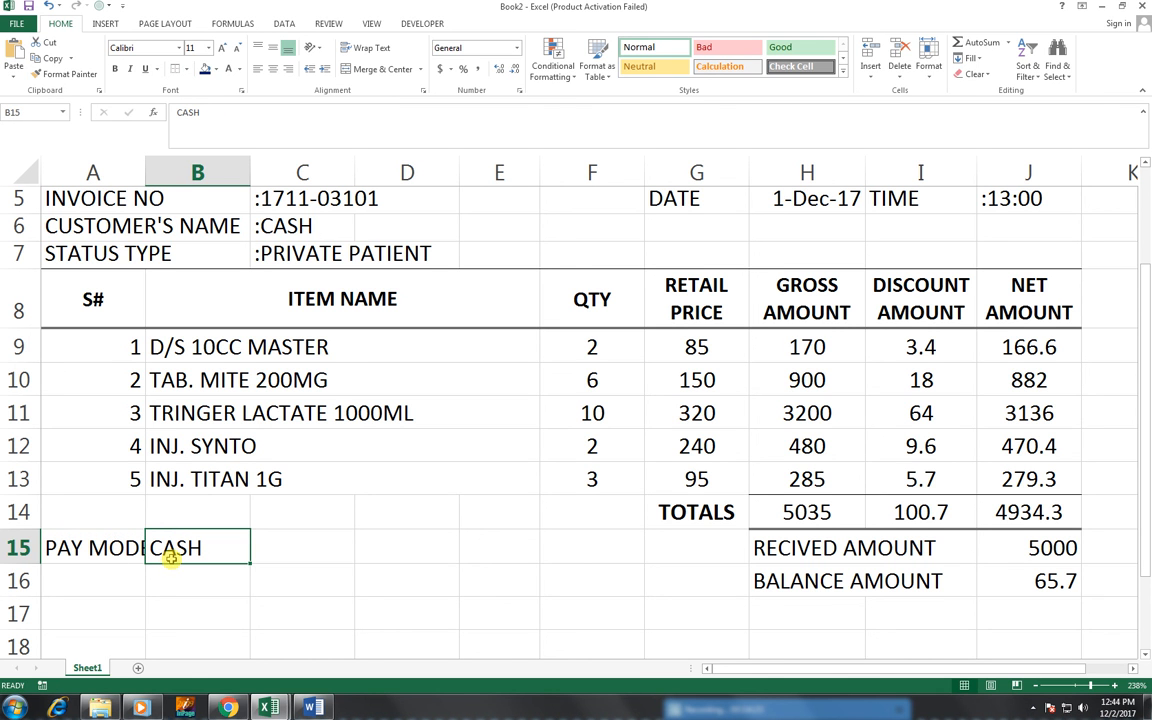
{"action": "left_click_drag", "start_coordinate": [170, 562], "coordinate": [263, 551]}
{"action": "left_click", "coordinate": [80, 588]}
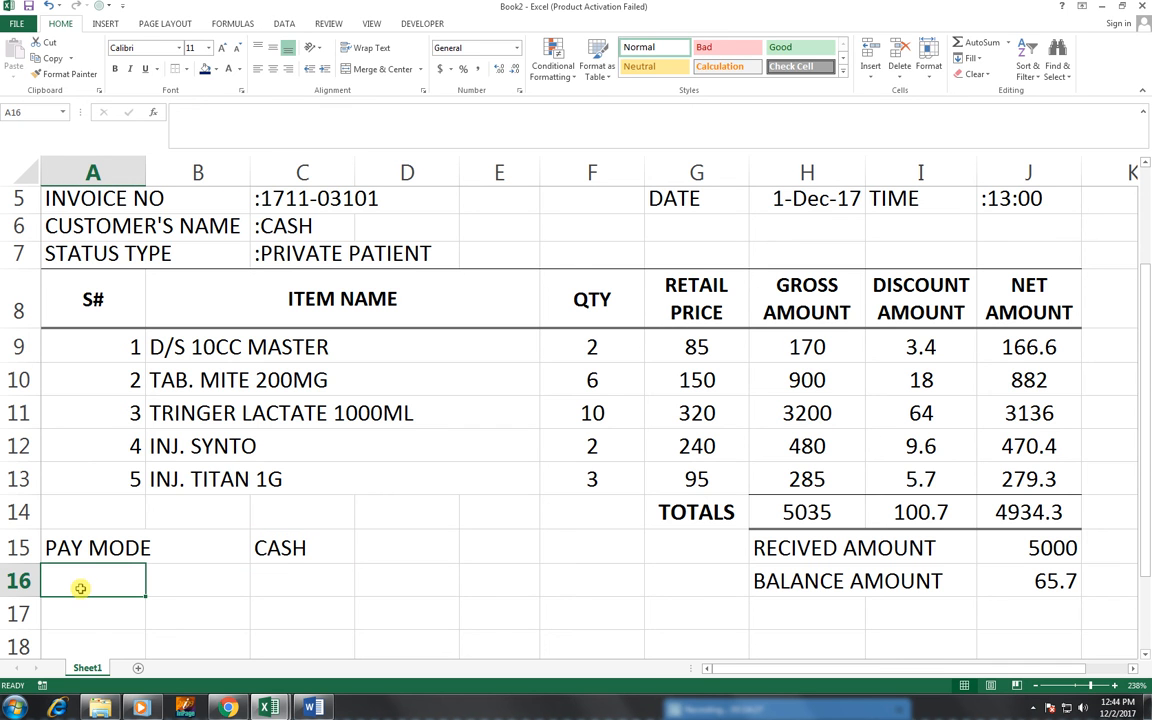
{"action": "type", "text": "REP"}
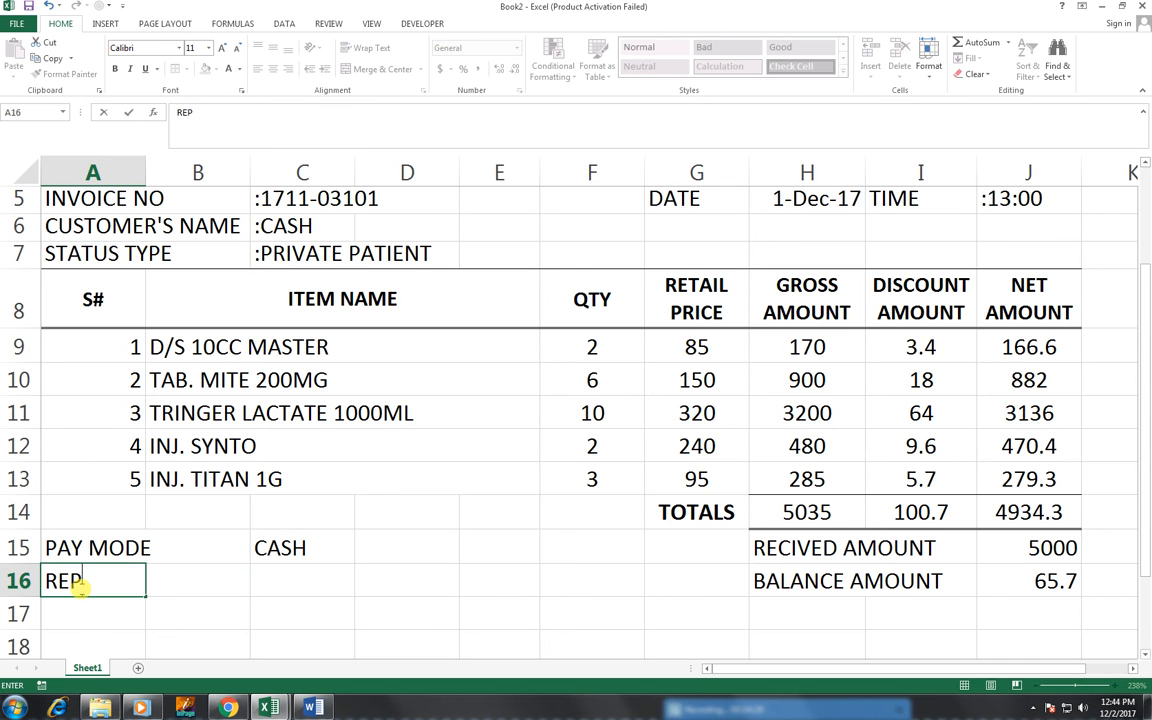
{"action": "type", "text": "UESS"}
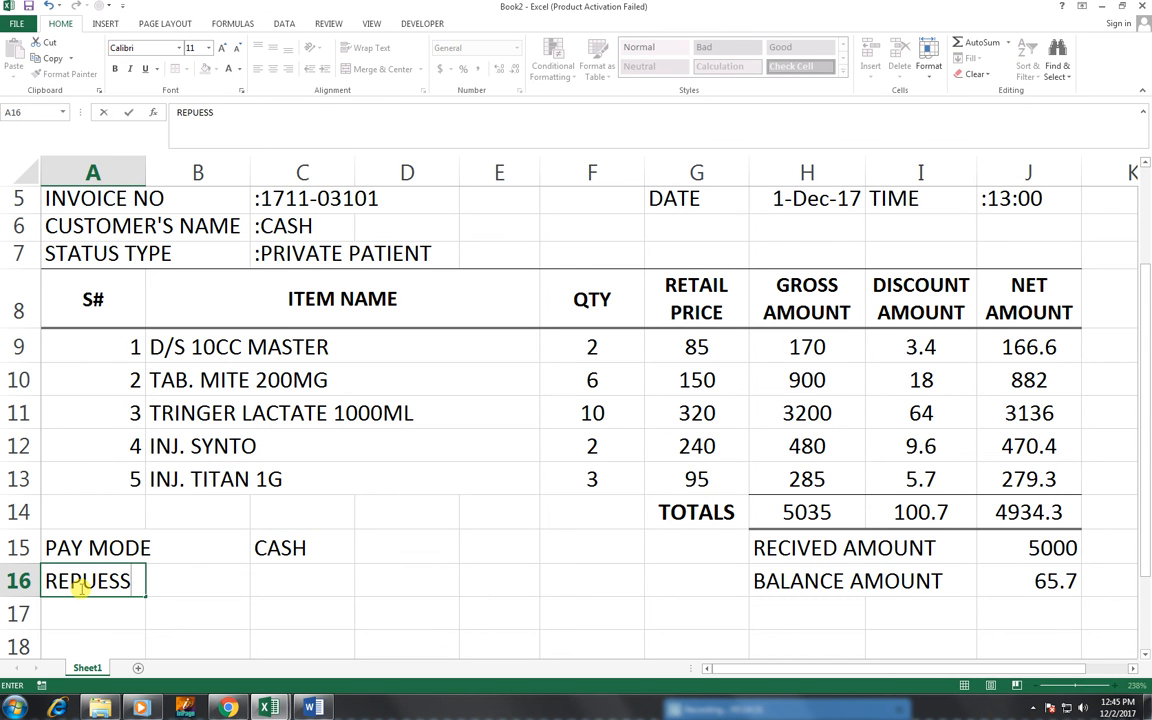
{"action": "key", "text": "ctrl+Return"}
{"action": "key", "text": "Tab"}
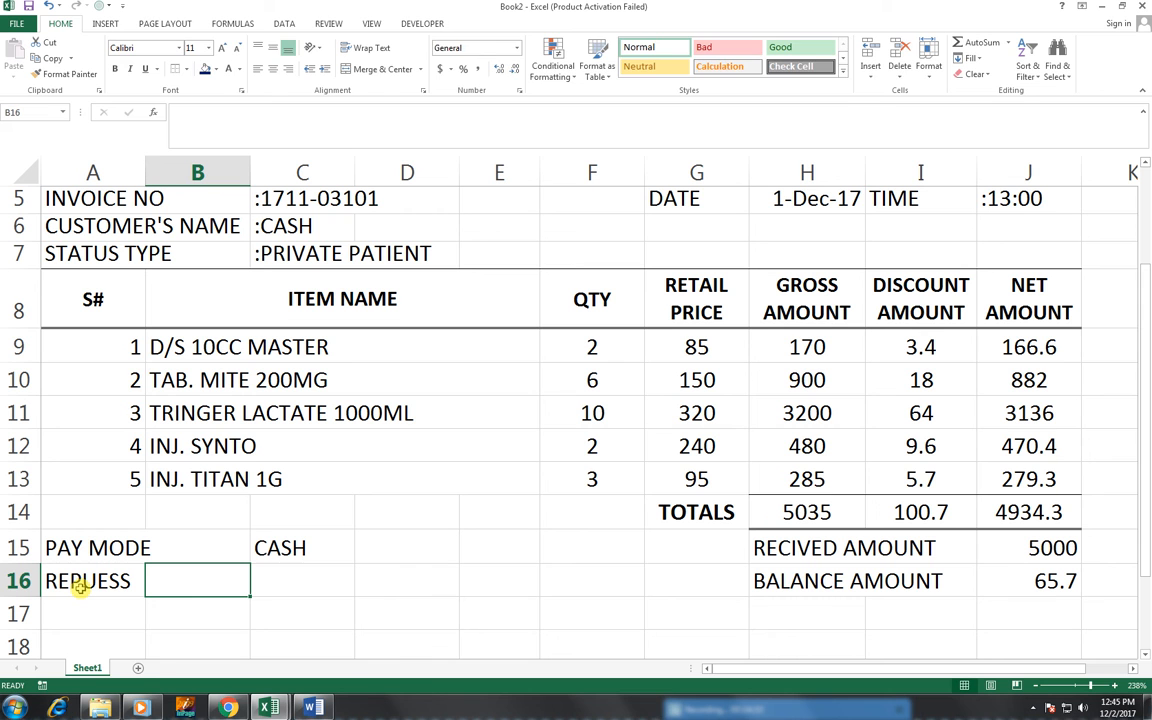
{"action": "type", "text": "ON"}
{"action": "key", "text": "BackSpace"}
{"action": "key", "text": "BackSpace"}
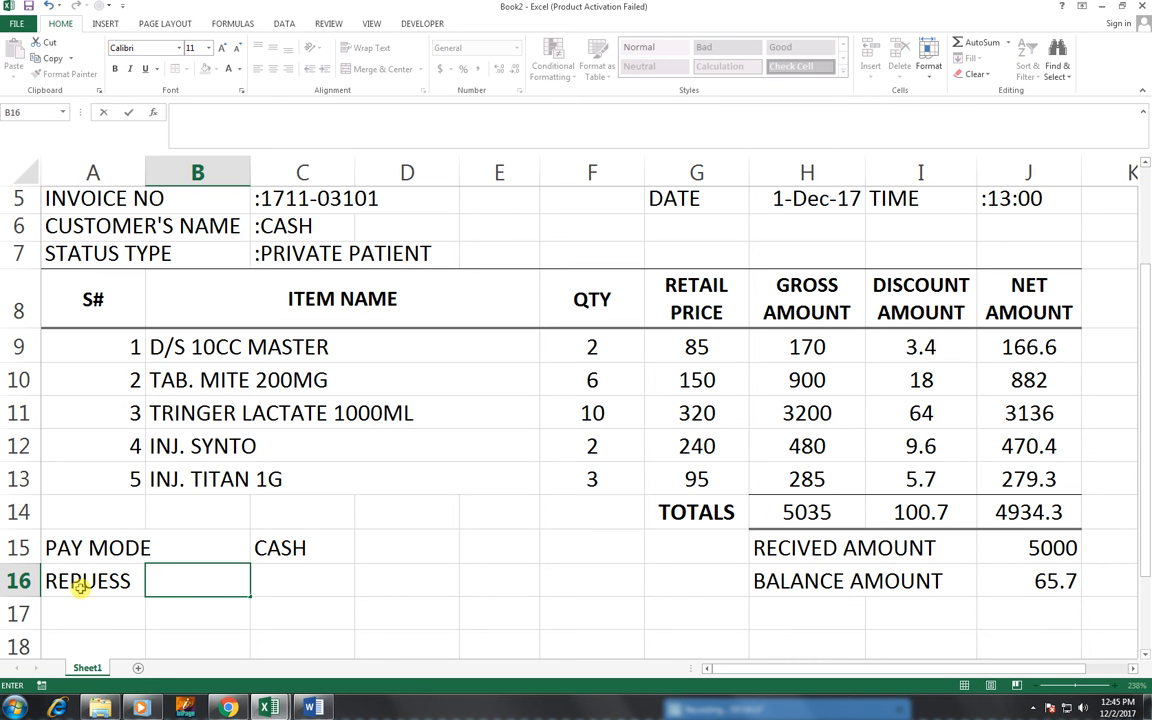
{"action": "key", "text": "Tab"}
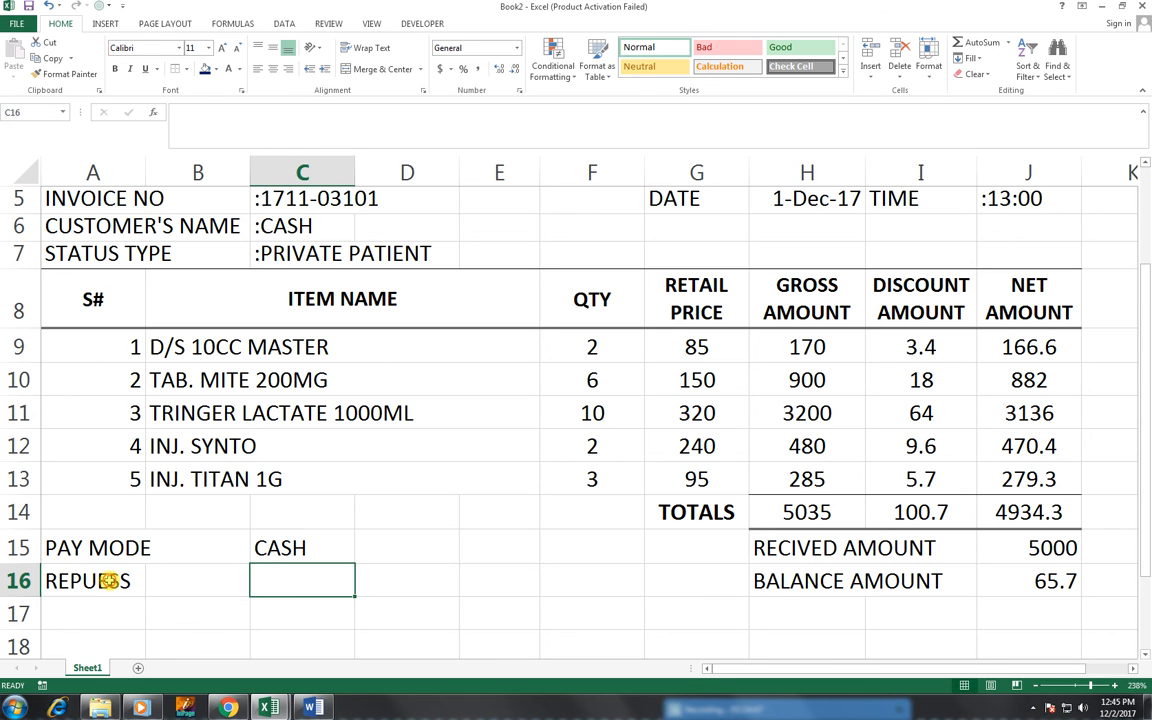
{"action": "left_click", "coordinate": [111, 581]}
{"action": "key", "text": "Delete"}
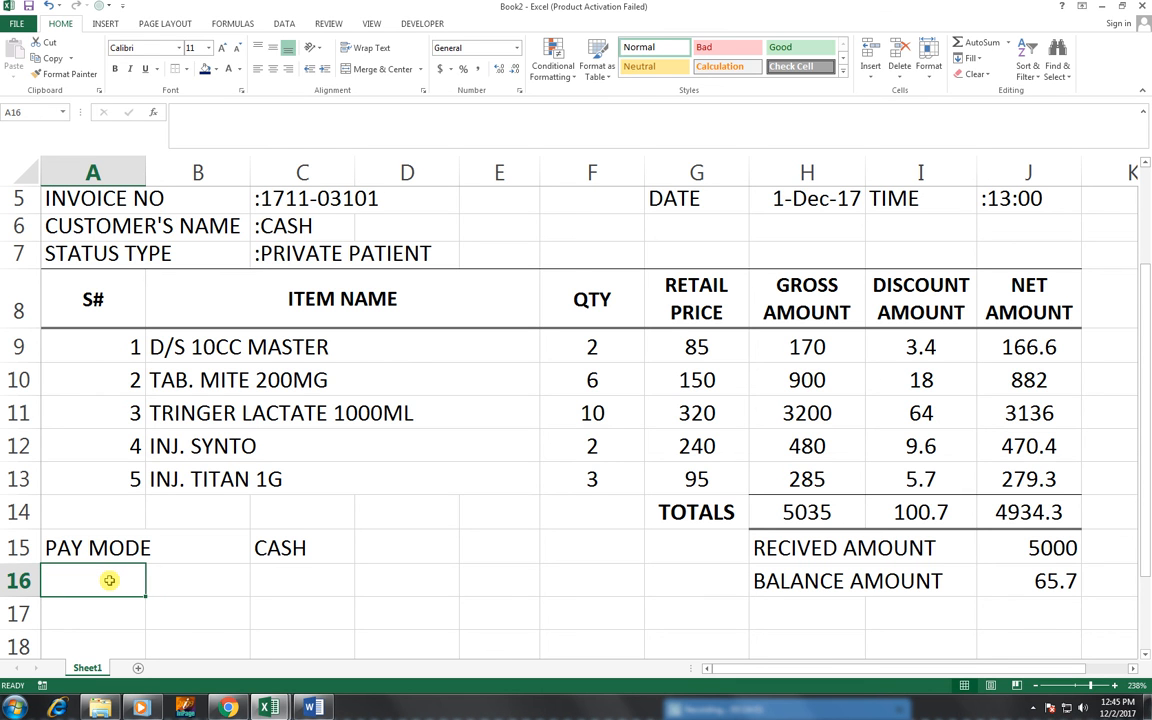
Merge and center A16:F16 and enter the notice "GOODS ONCE SOLD CANNOT BE REFUND / EXCHANGE" in it.
{"action": "left_click_drag", "start_coordinate": [116, 578], "coordinate": [551, 591]}
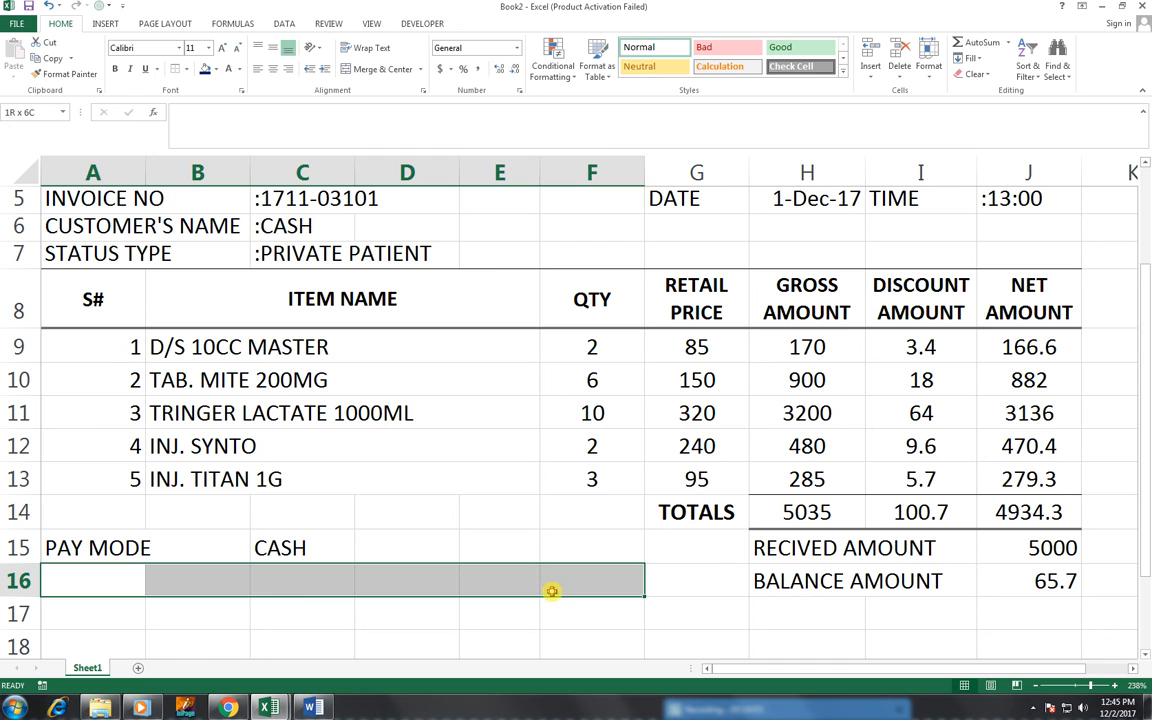
{"action": "left_click", "coordinate": [358, 69]}
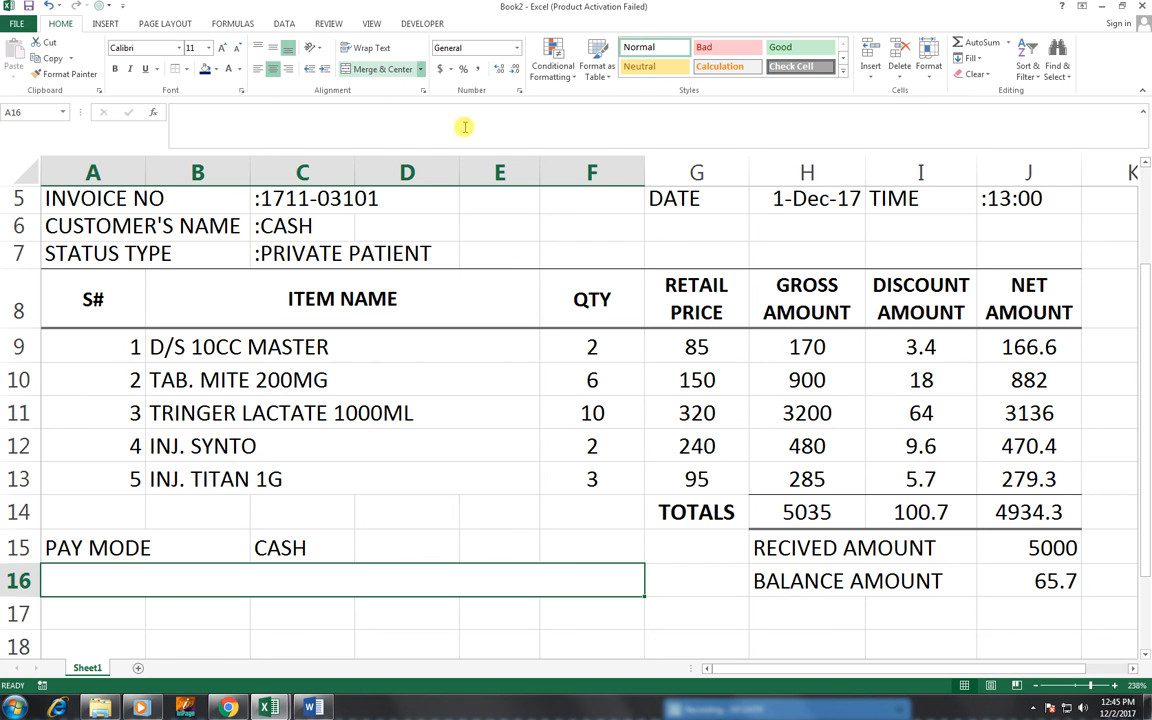
{"action": "type", "text": "G"}
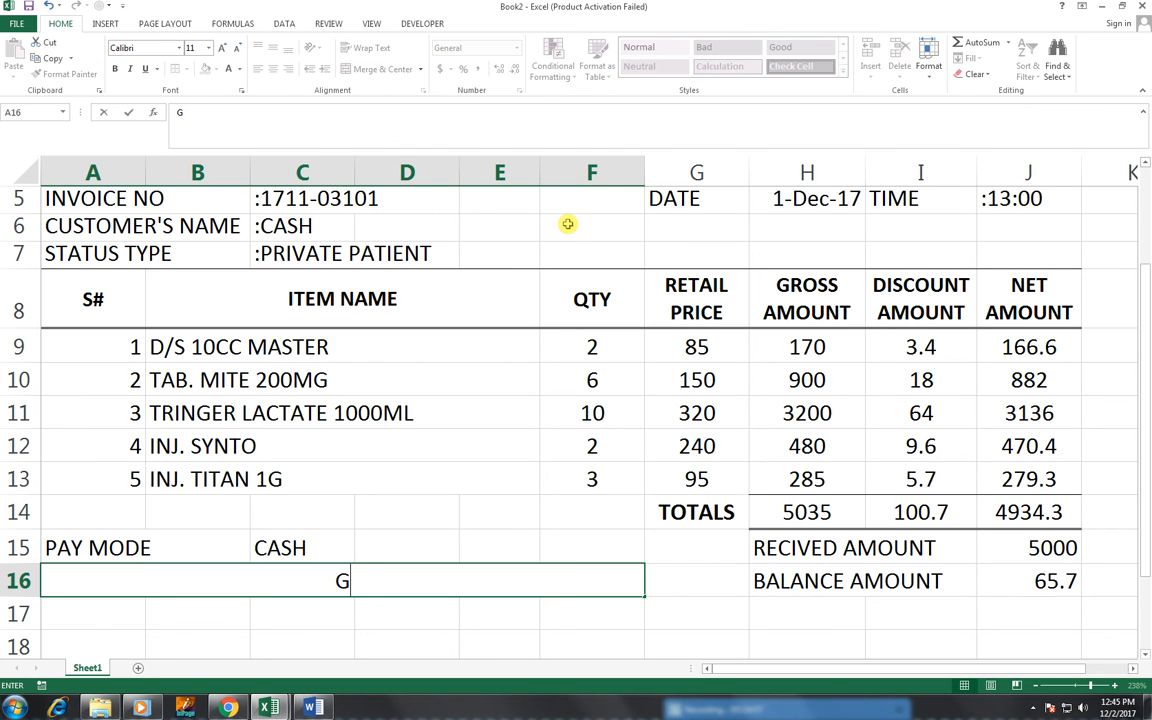
{"action": "type", "text": "OODS"}
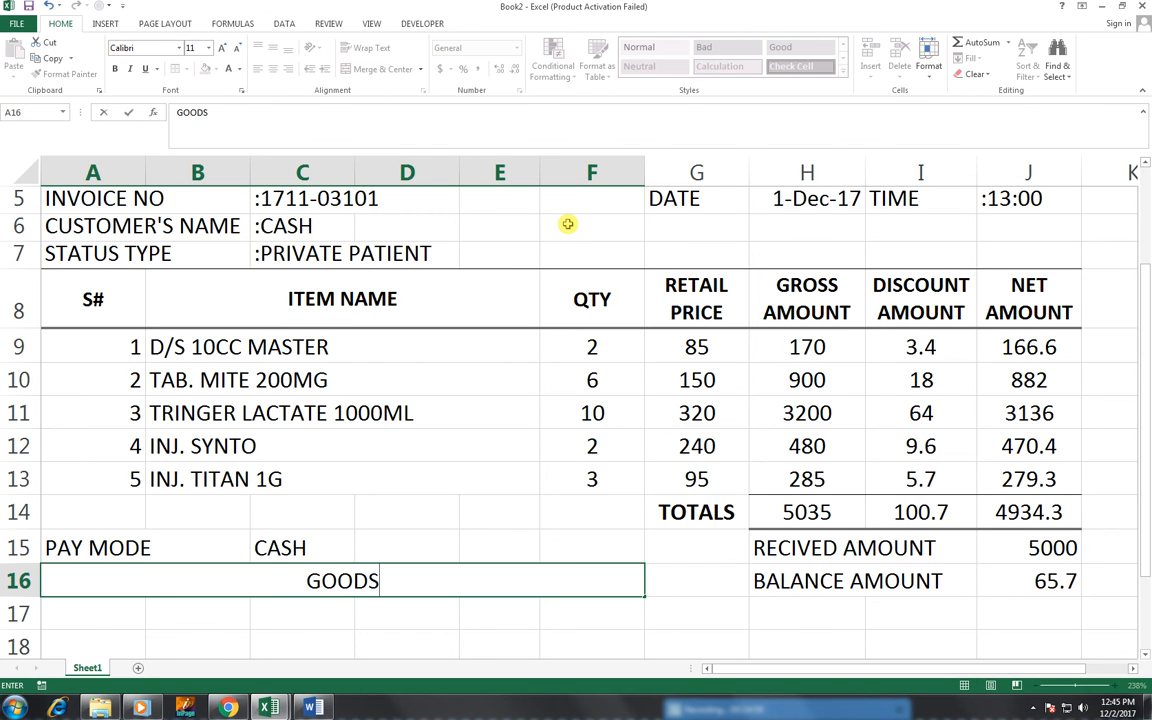
{"action": "type", "text": " ONCE "}
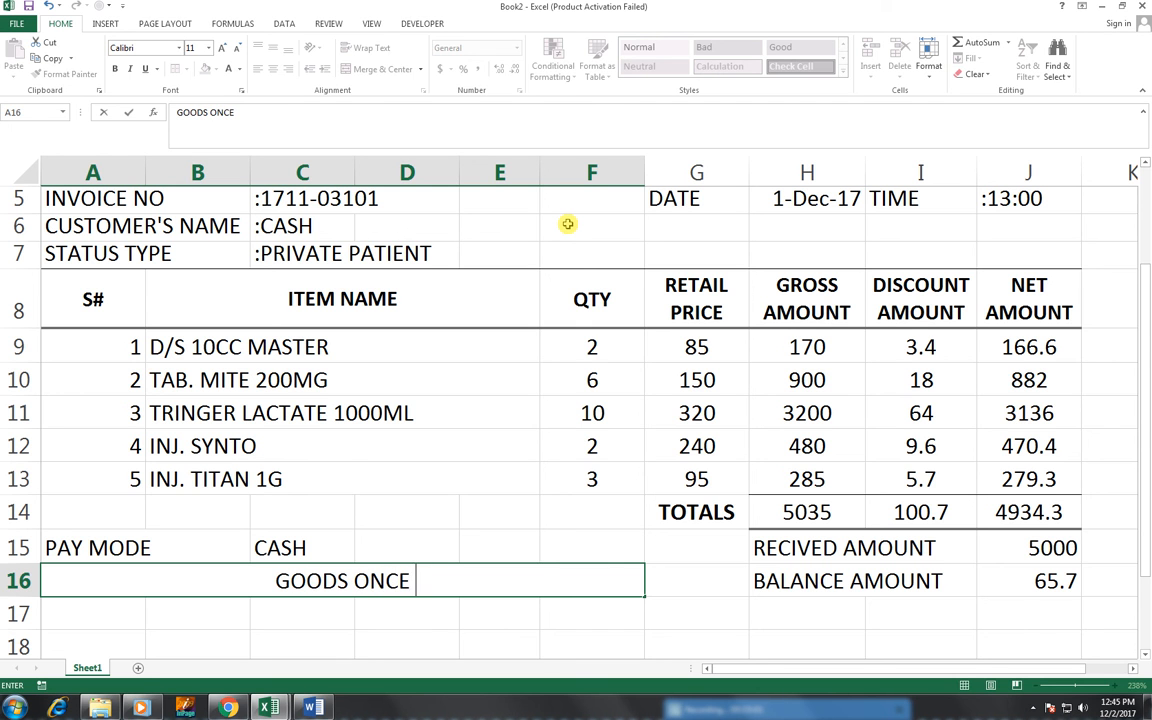
{"action": "type", "text": "SOLD CANNON"}
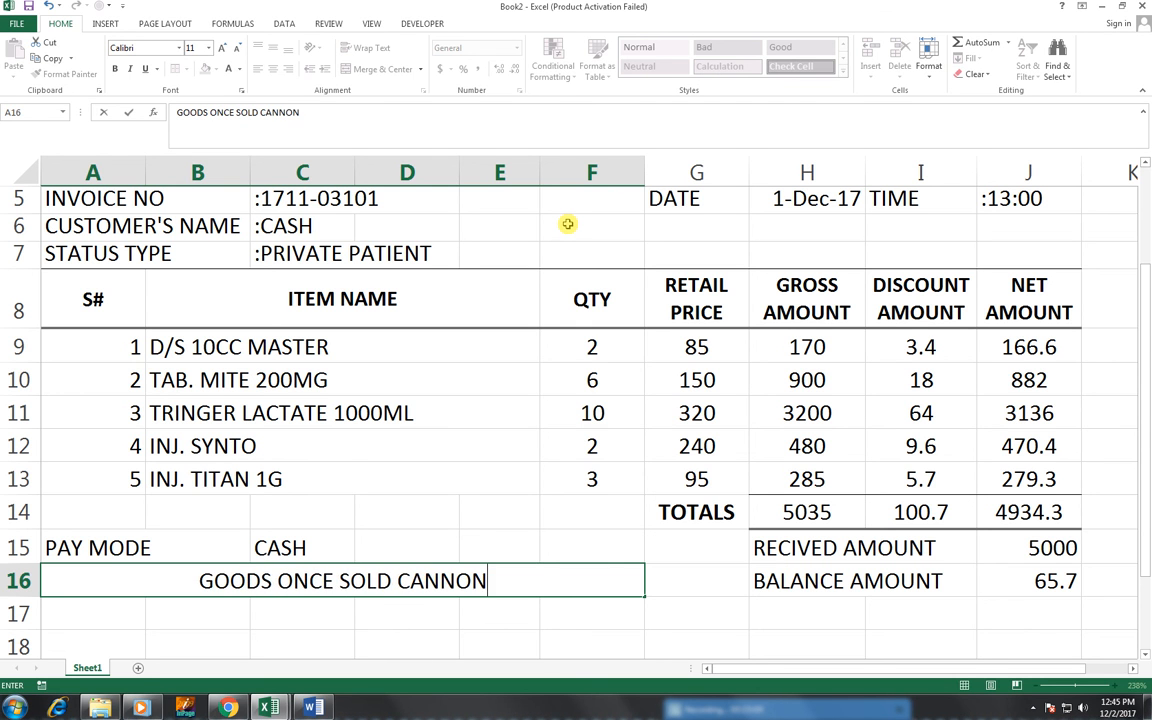
{"action": "key", "text": "BackSpace"}
{"action": "key", "text": "BackSpace"}
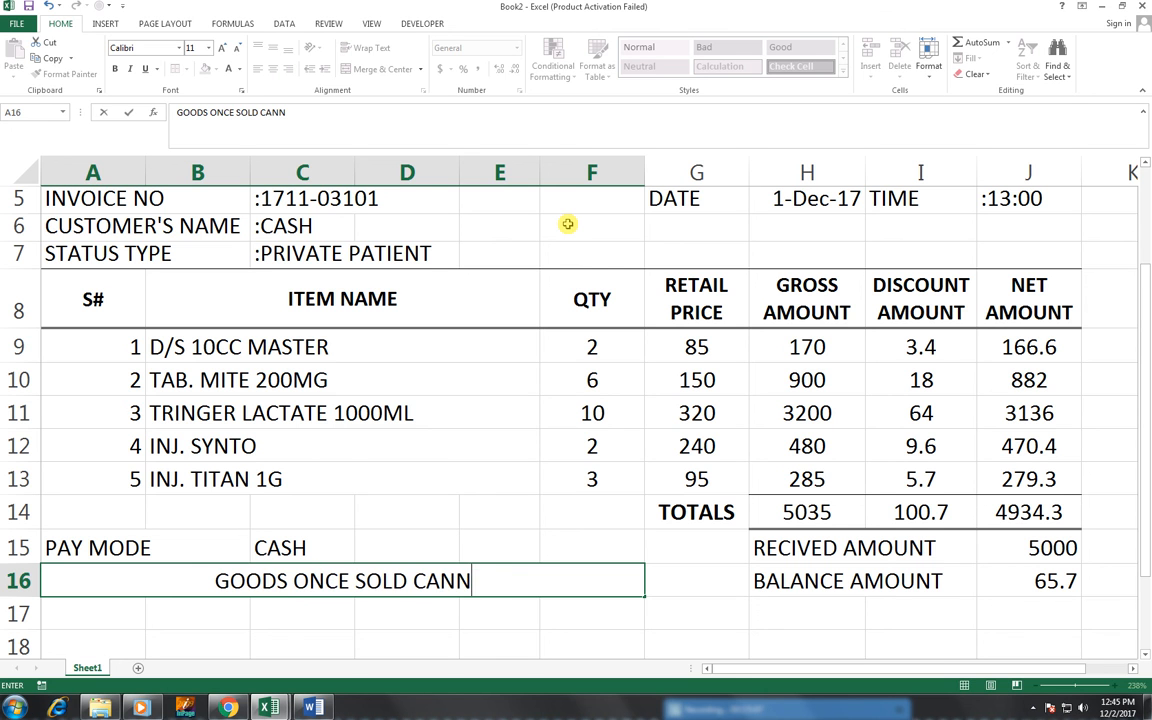
{"action": "type", "text": "OT BE"}
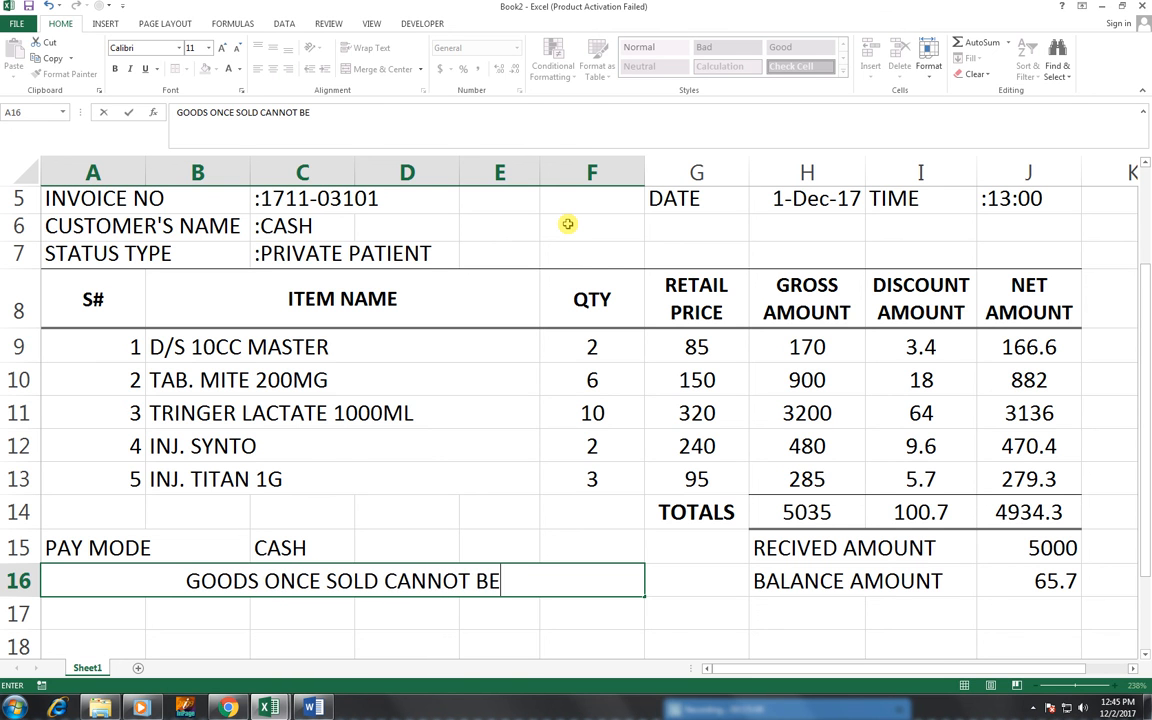
{"action": "type", "text": " REFUND"}
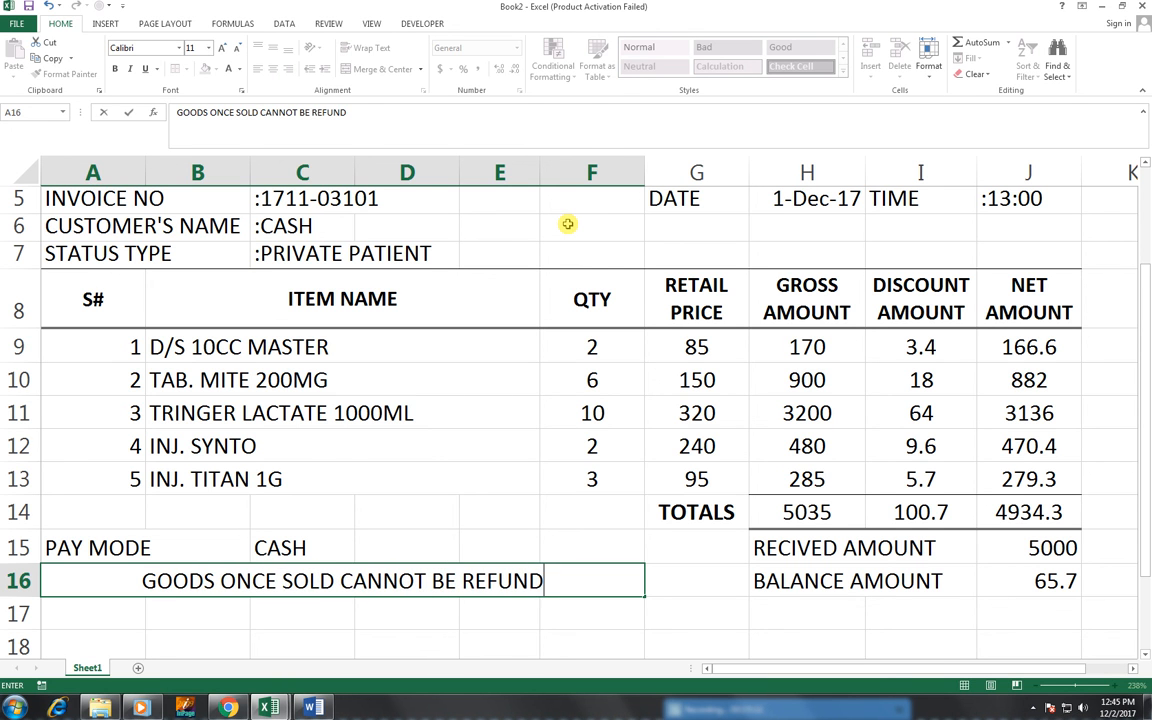
{"action": "type", "text": " / EXCHANGE"}
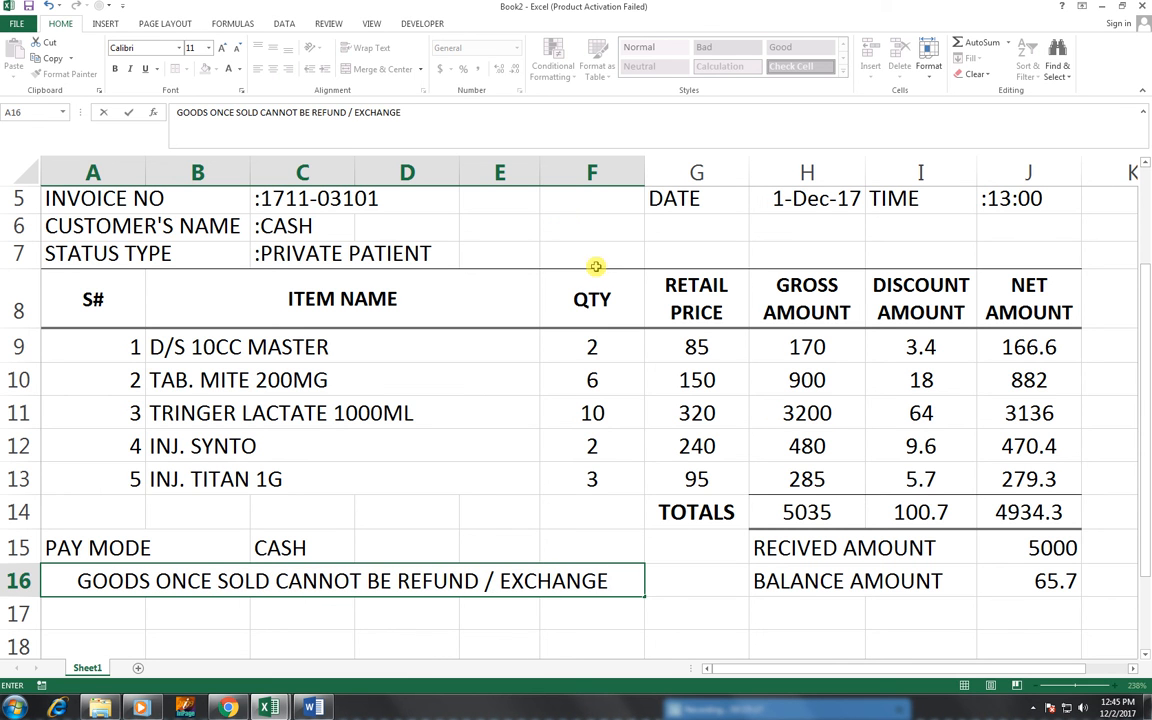
{"action": "left_click", "coordinate": [484, 502]}
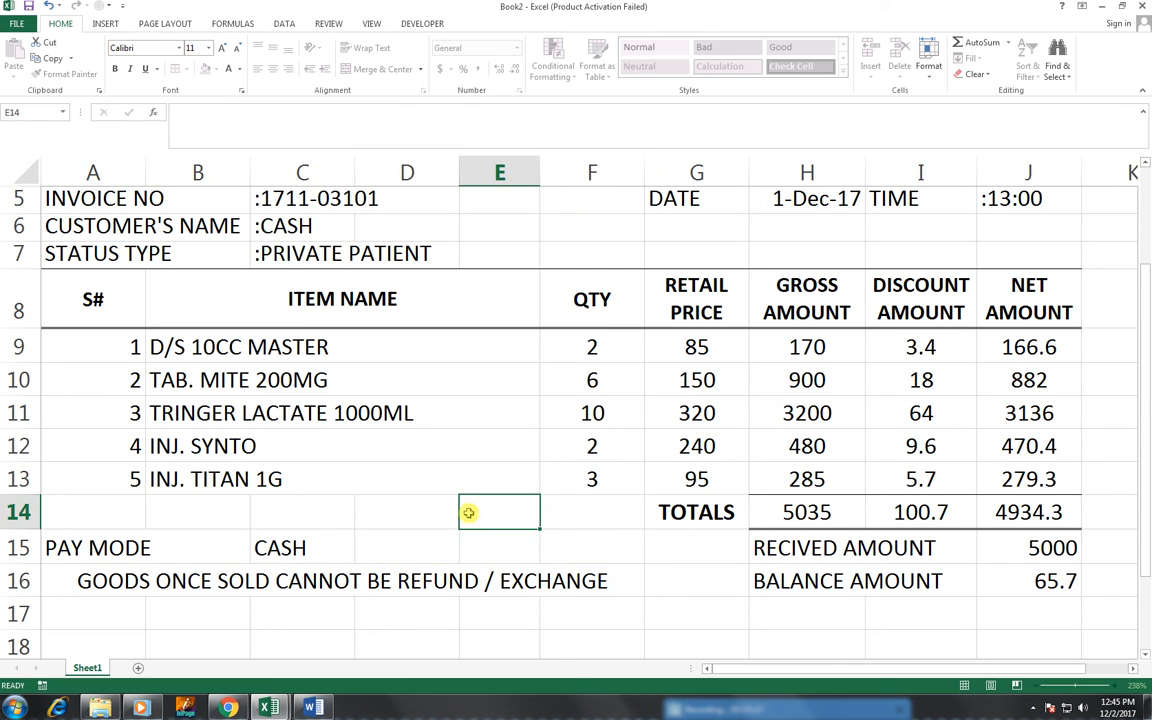
Make the no-refund notice in merged cell A16 bold.
{"action": "left_click", "coordinate": [272, 583]}
{"action": "left_click", "coordinate": [114, 68]}
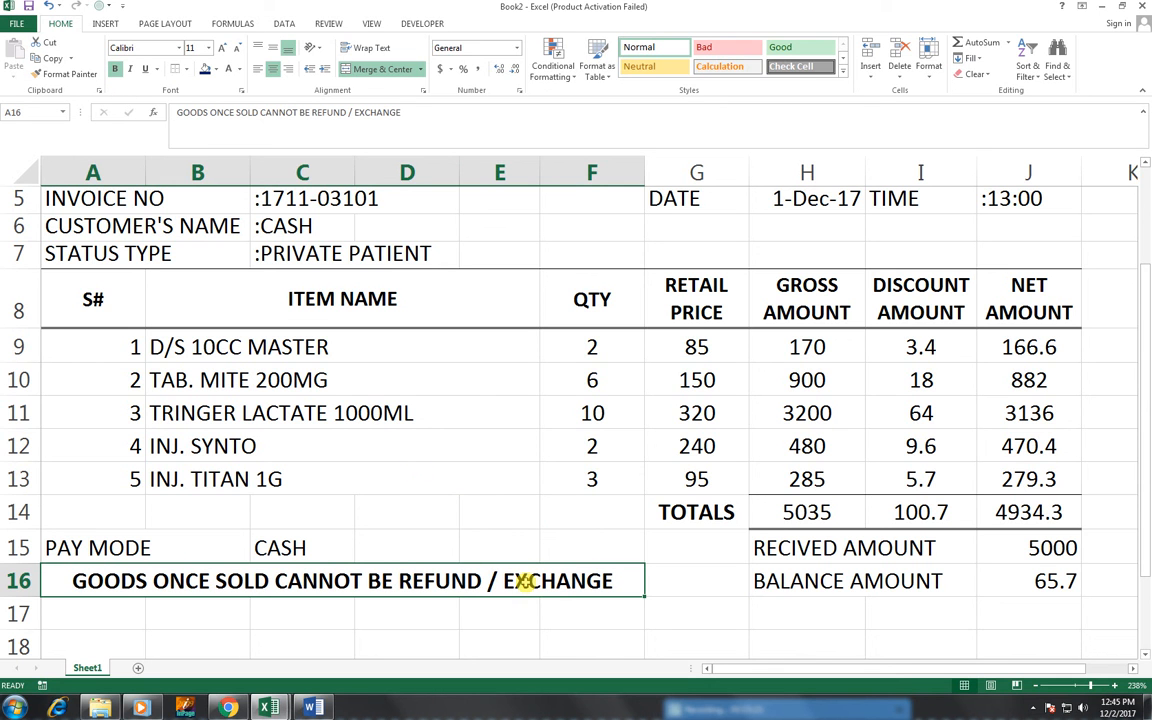
{"action": "left_click", "coordinate": [905, 645]}
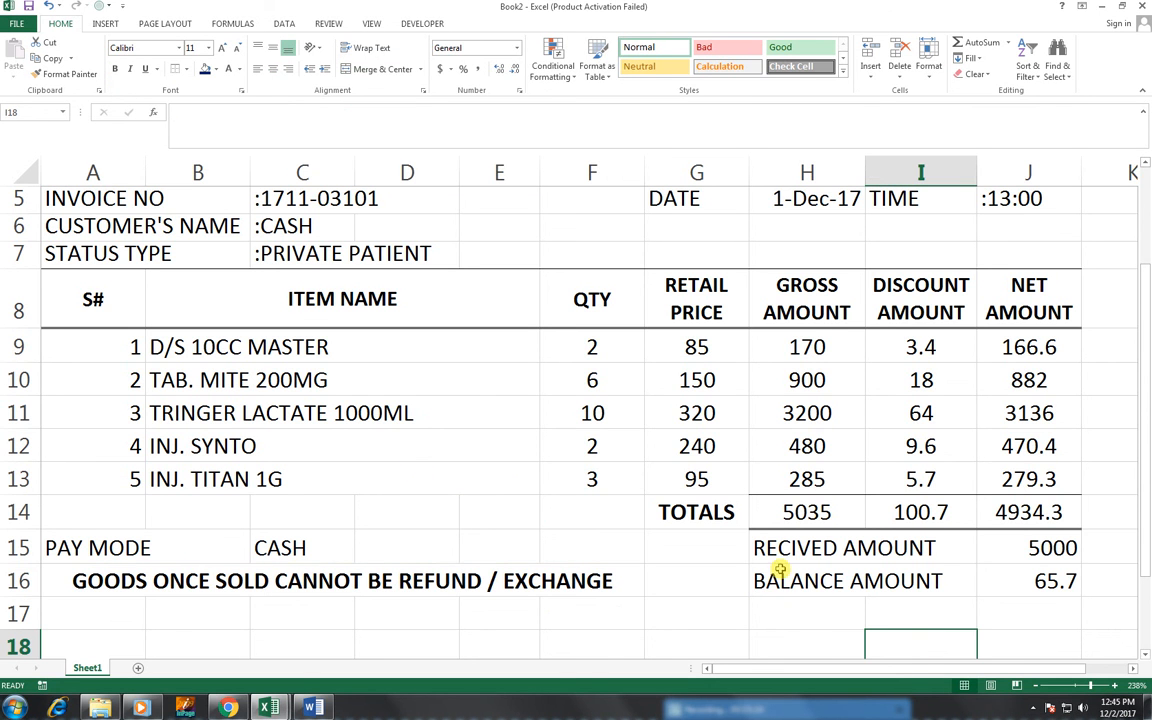
Add a border around all sides of the merged notice cell A16:F16.
{"action": "left_click", "coordinate": [200, 588]}
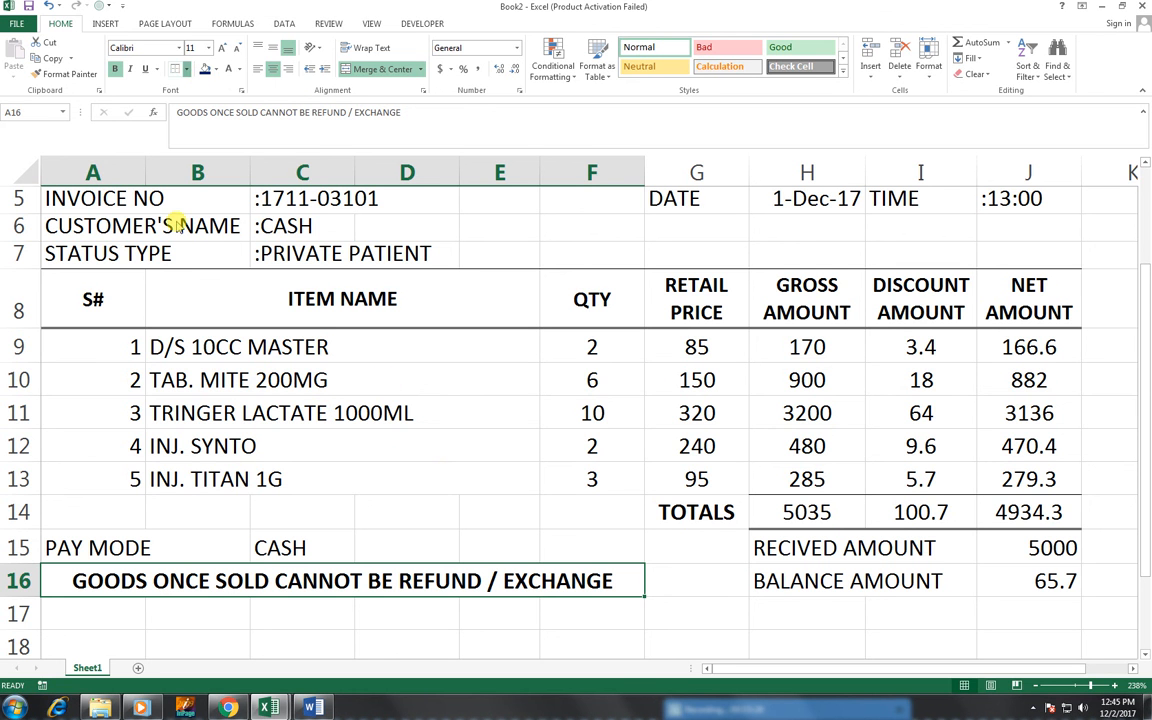
{"action": "left_click", "coordinate": [186, 69]}
{"action": "left_click", "coordinate": [220, 219]}
{"action": "left_click", "coordinate": [500, 415]}
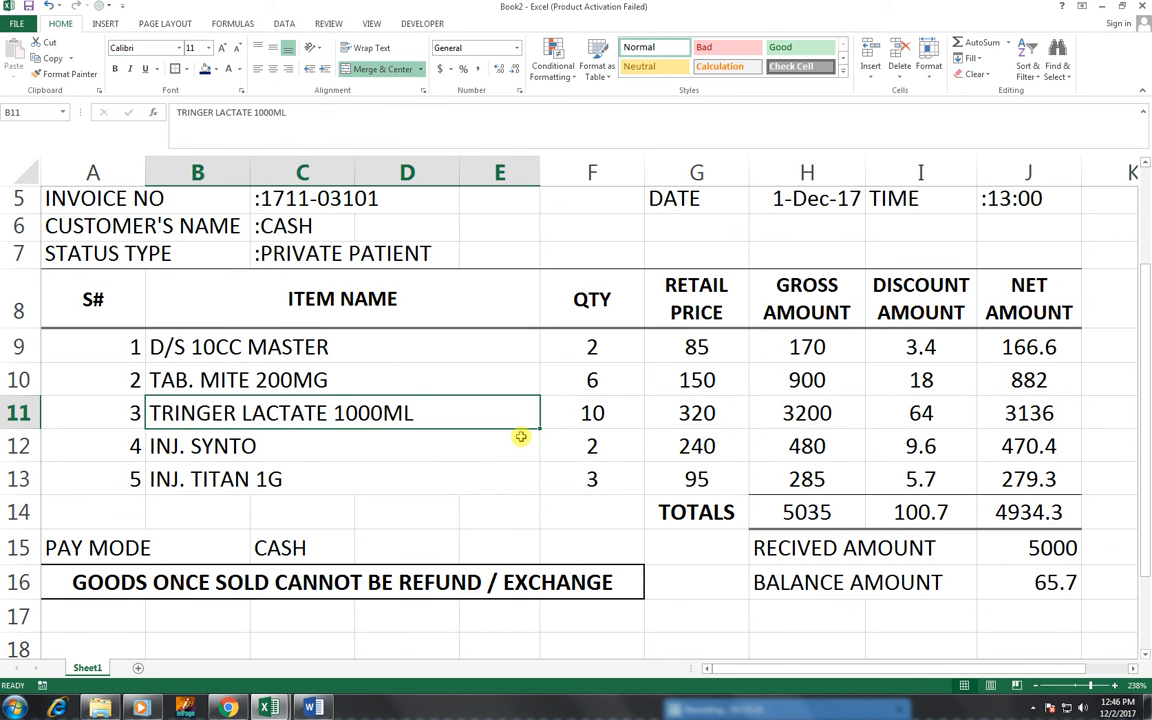
{"action": "scroll", "coordinate": [521, 434], "scroll_direction": "up", "scroll_amount": 1}
{"action": "scroll", "coordinate": [527, 317], "scroll_direction": "up", "scroll_amount": 1}
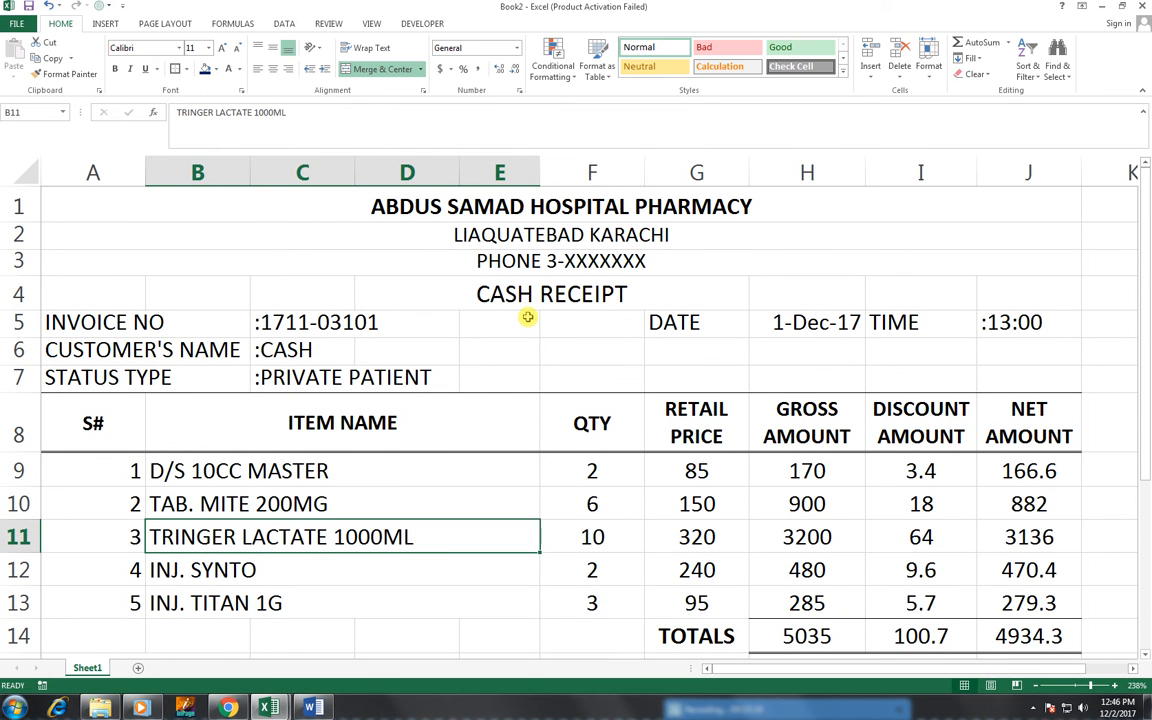